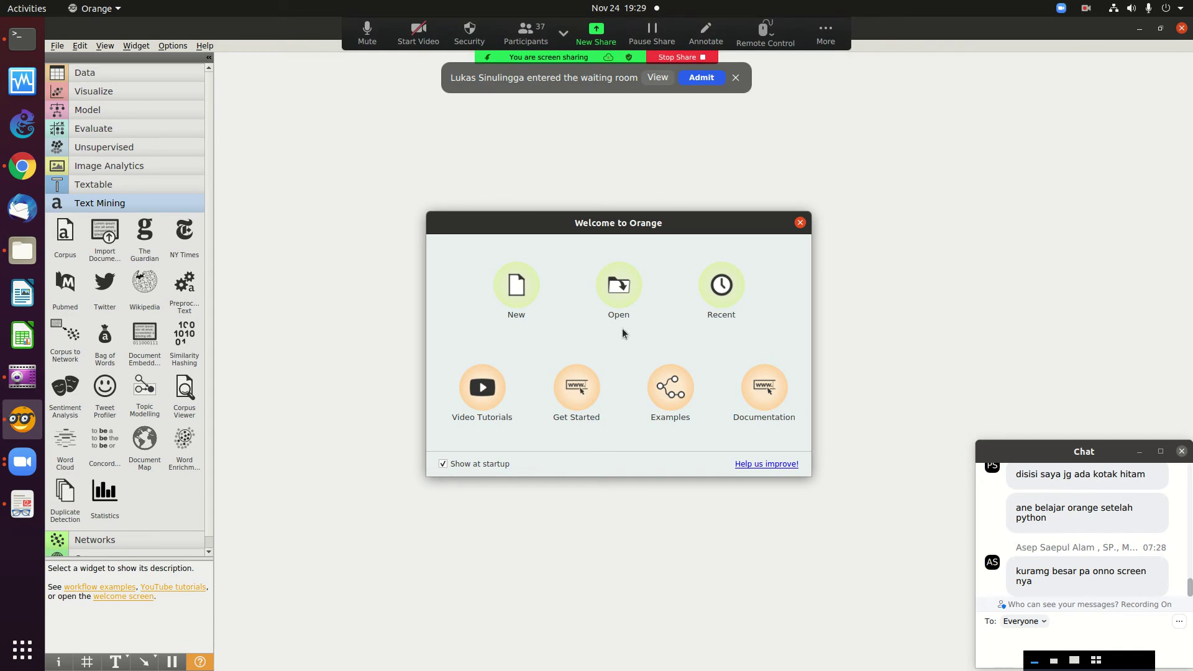
- Dismiss the welcome window and review the list of Orange add-ons, including the entries at its end, without changing anything
left_click(800, 222)
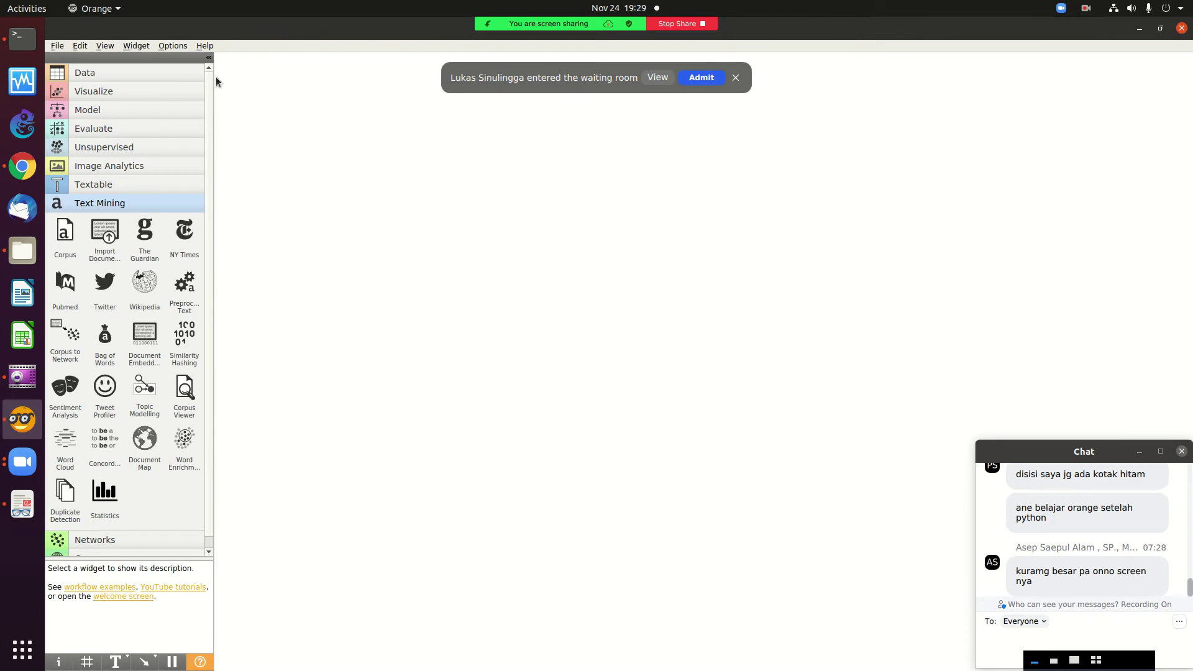
left_click(161, 46)
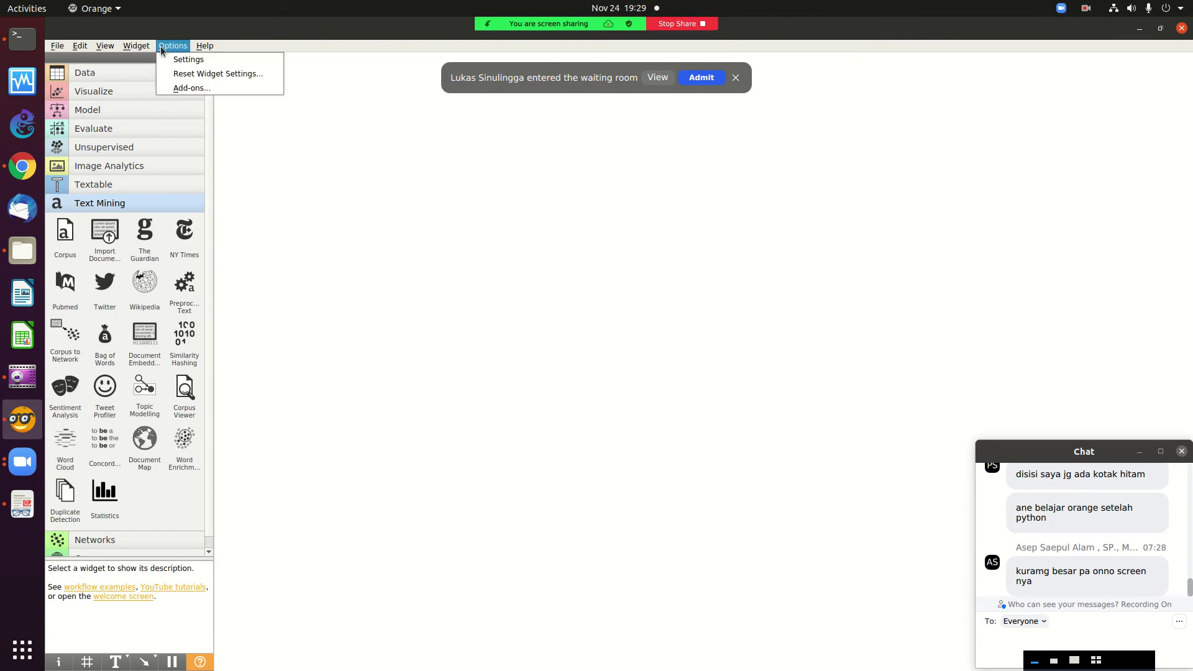
left_click(328, 215)
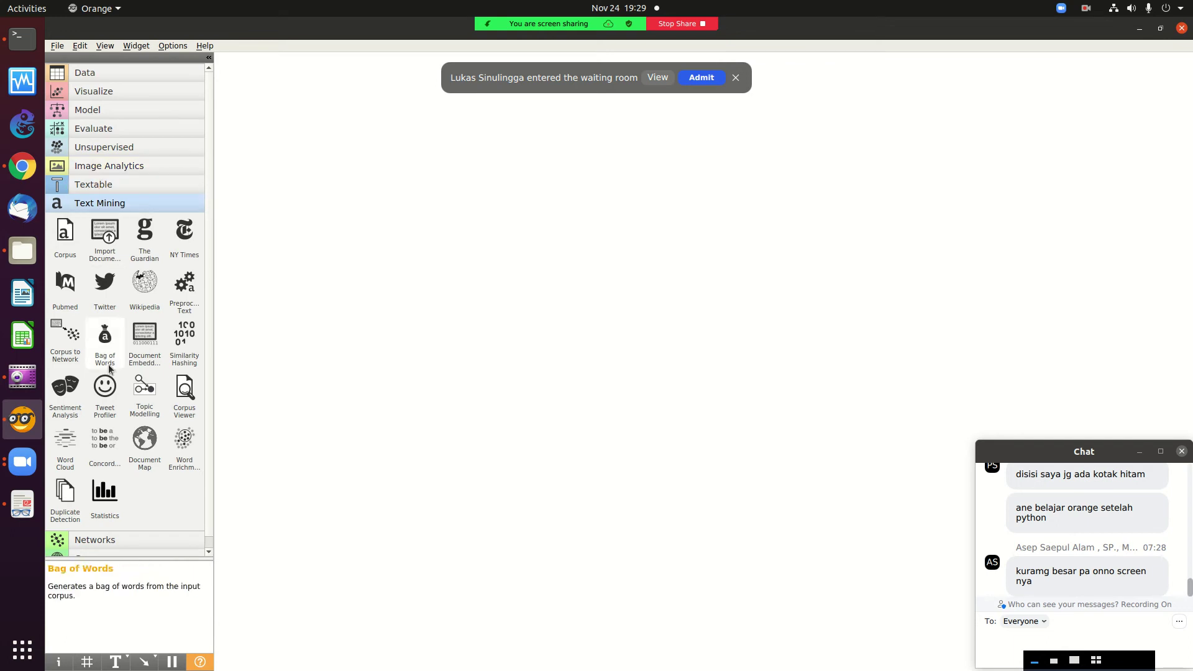
left_click(173, 46)
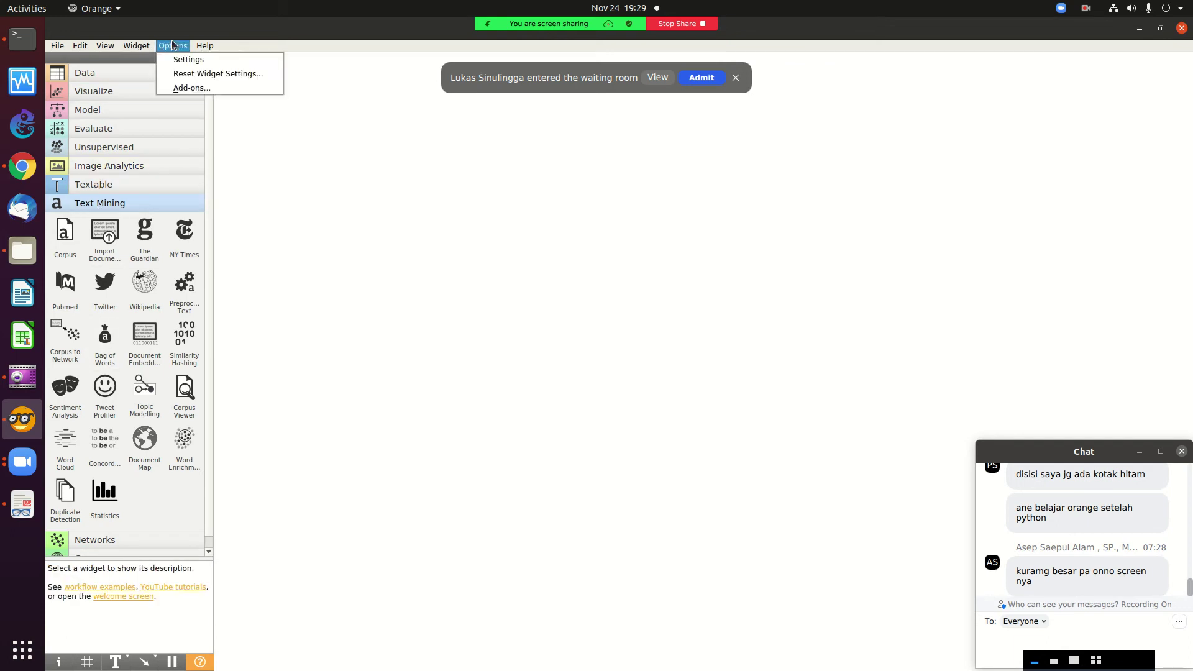
left_click(181, 89)
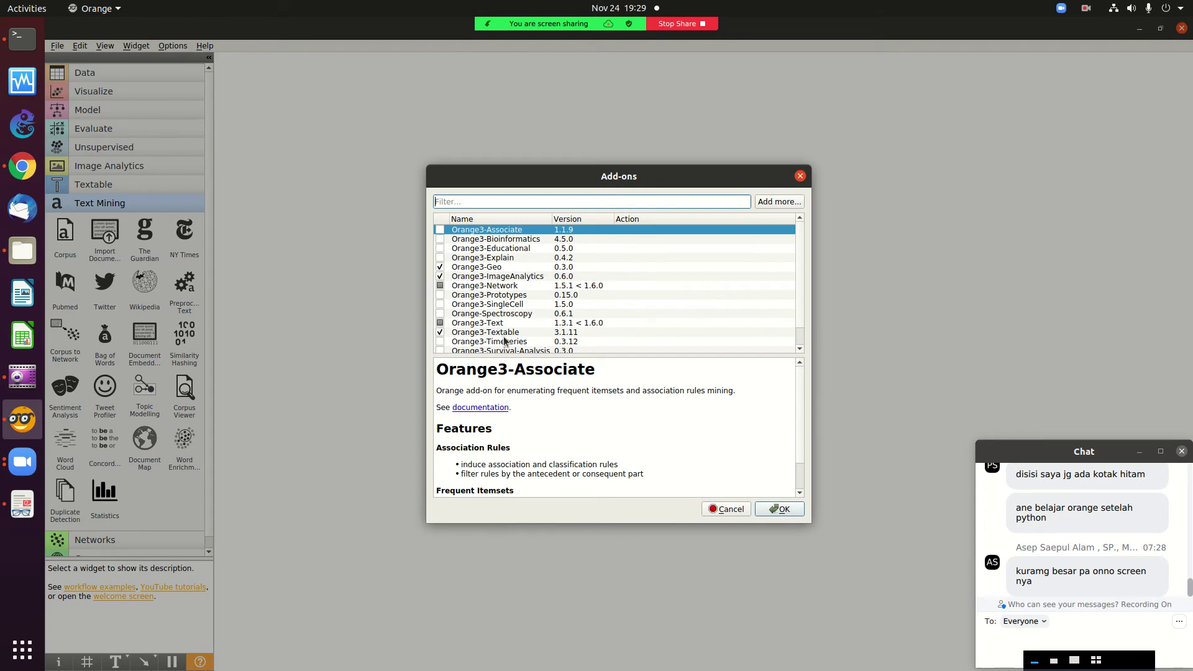
left_click(800, 349)
left_click(800, 349)
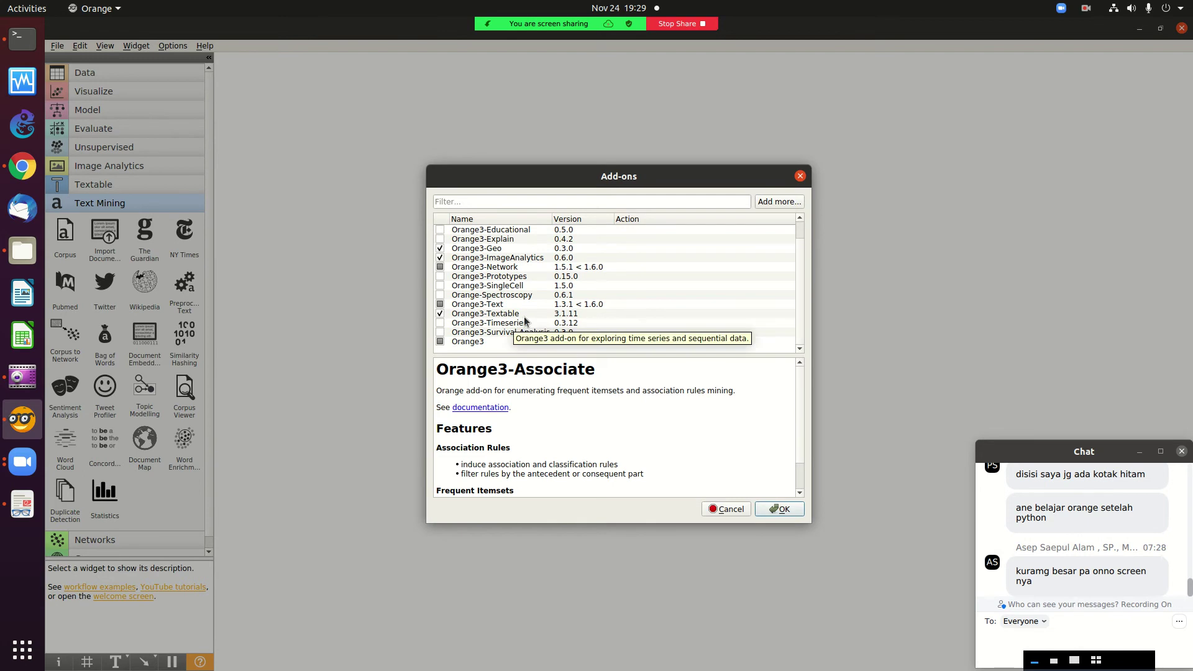
scroll(801, 258, "up", 1)
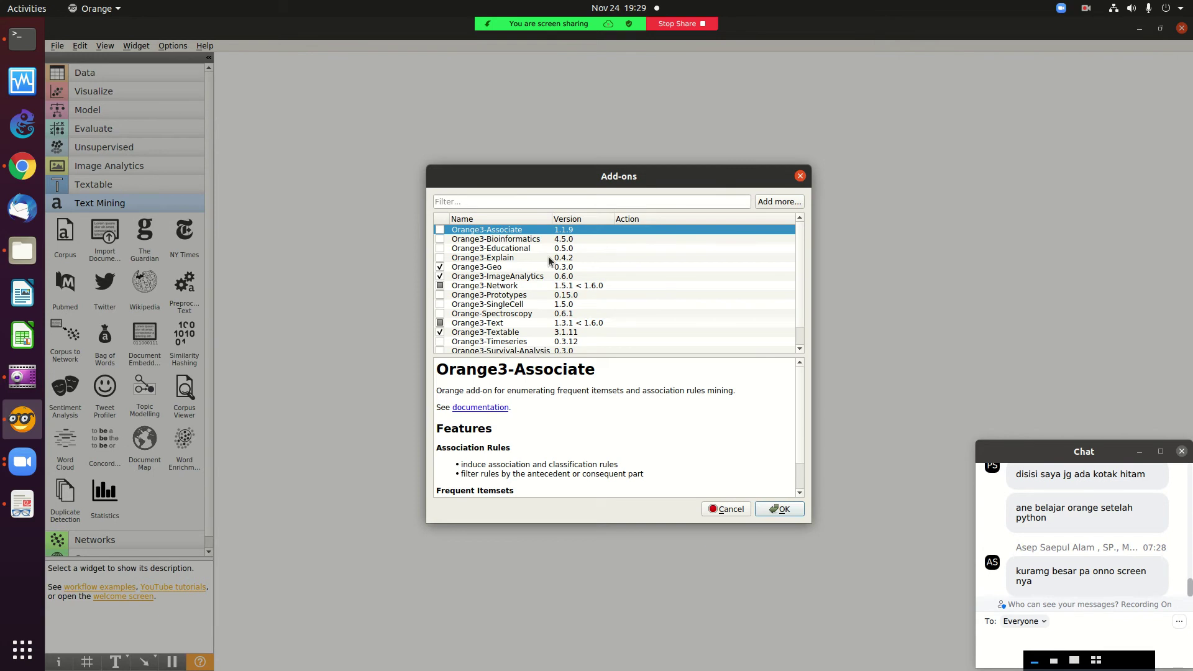
left_click(807, 178)
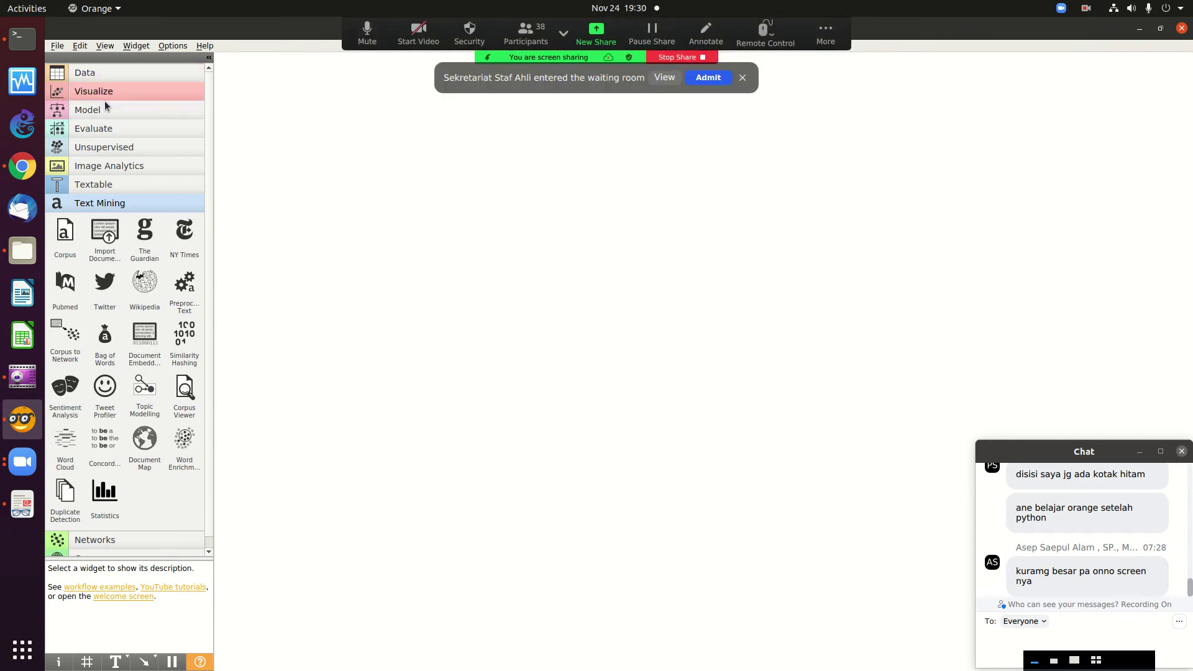
- Expand the Data category of the widget toolbox to show its widgets
left_click(57, 46)
left_click(622, 301)
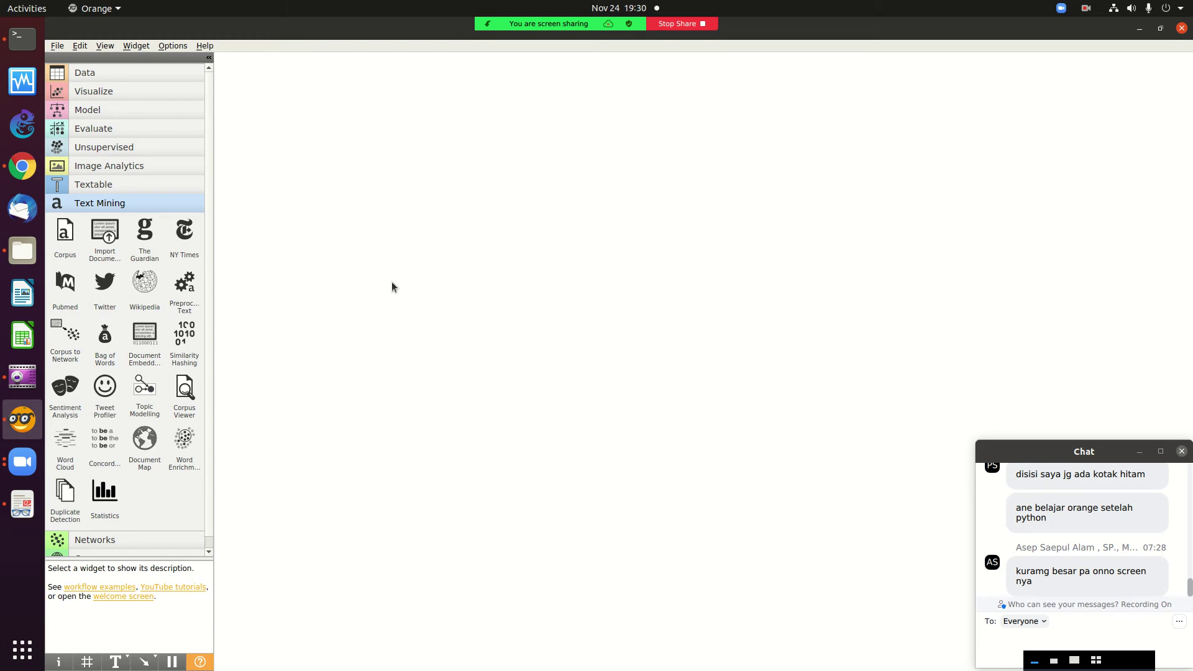
left_click(98, 72)
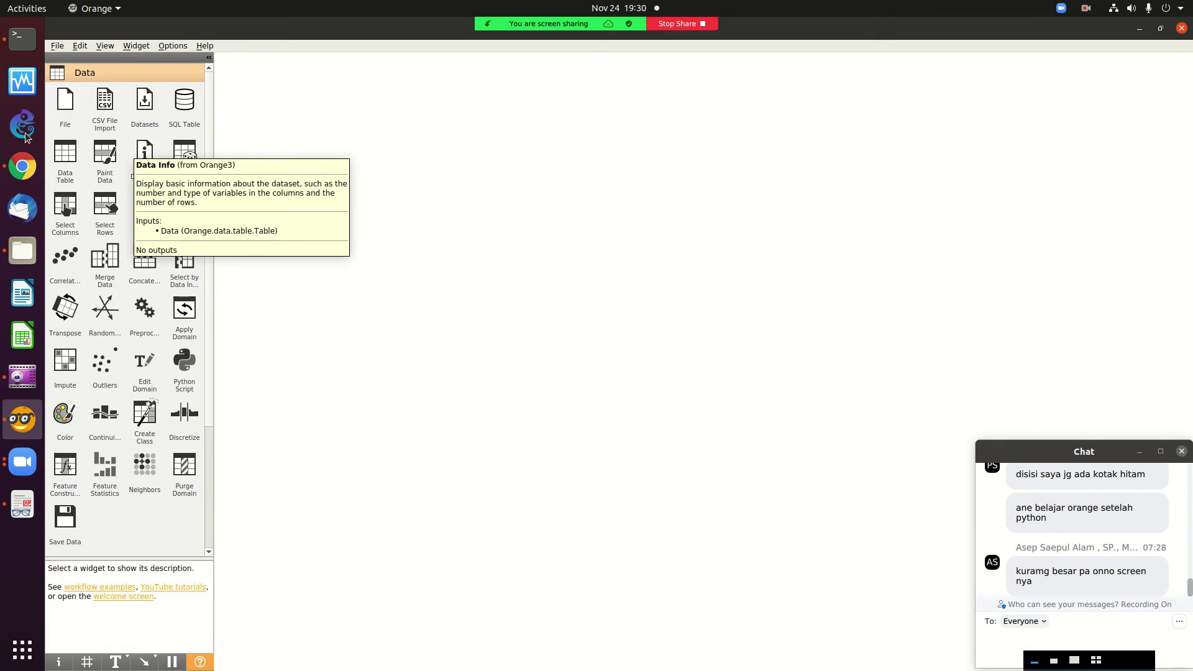
- Switch to Chrome and open the onnocenter.or.id wiki main page in a new tab, dismissing the calendar notification
left_click(20, 170)
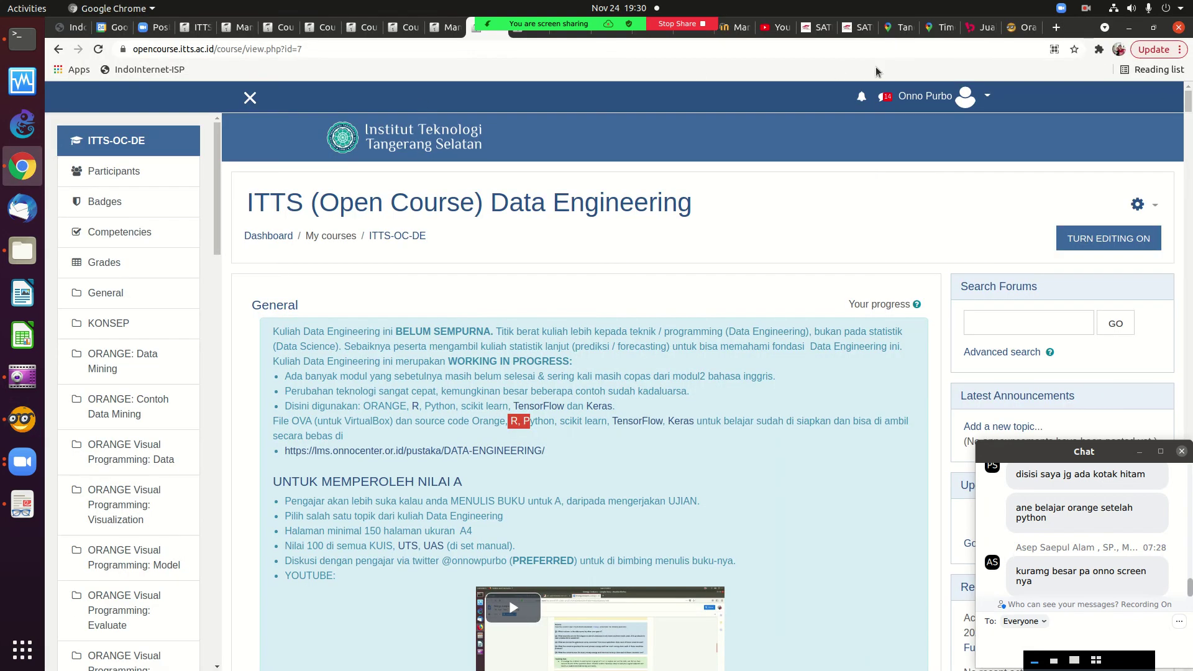
left_click(1056, 27)
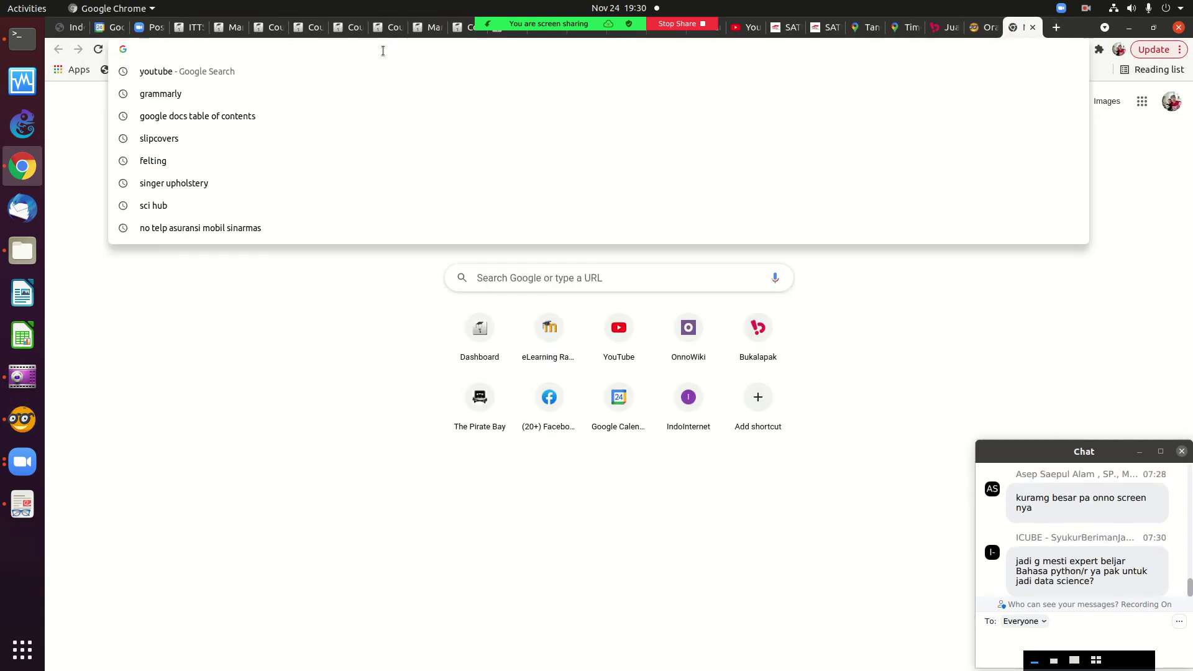
type("onno")
key("Return")
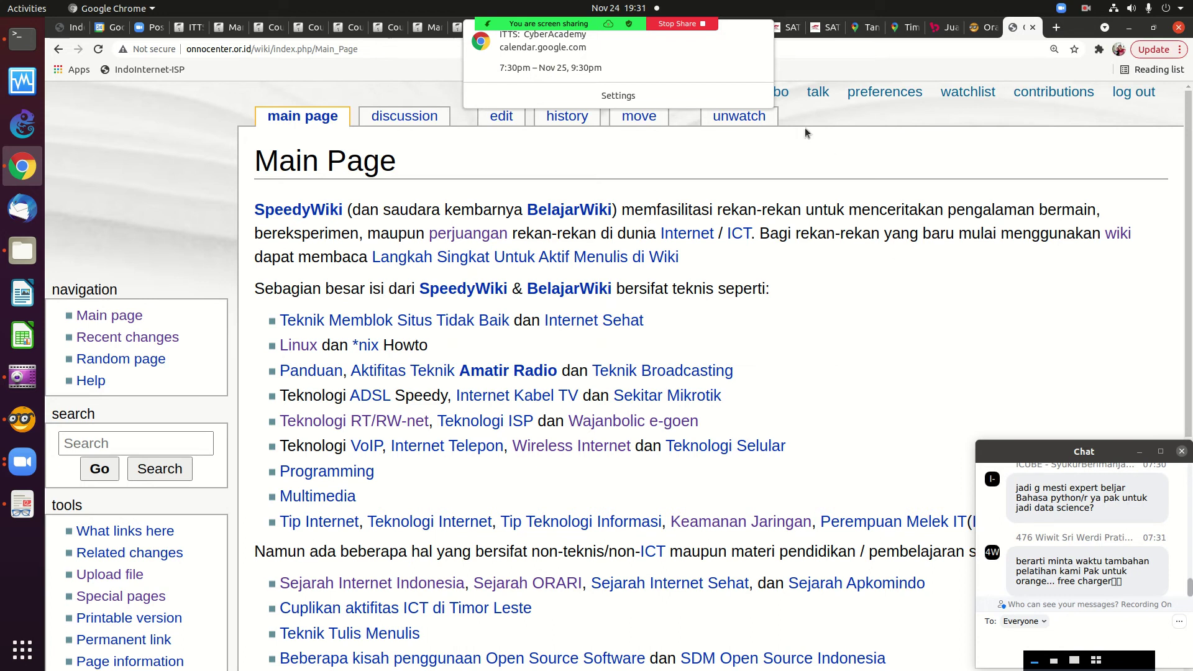
left_click(736, 58)
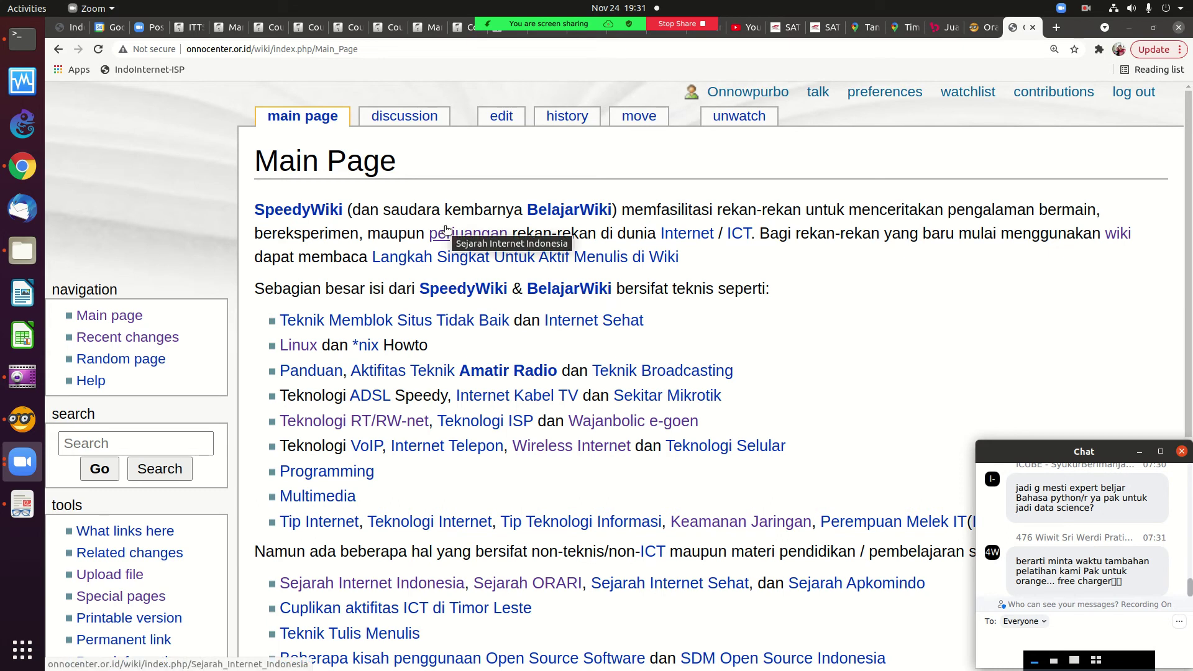
left_click(380, 225)
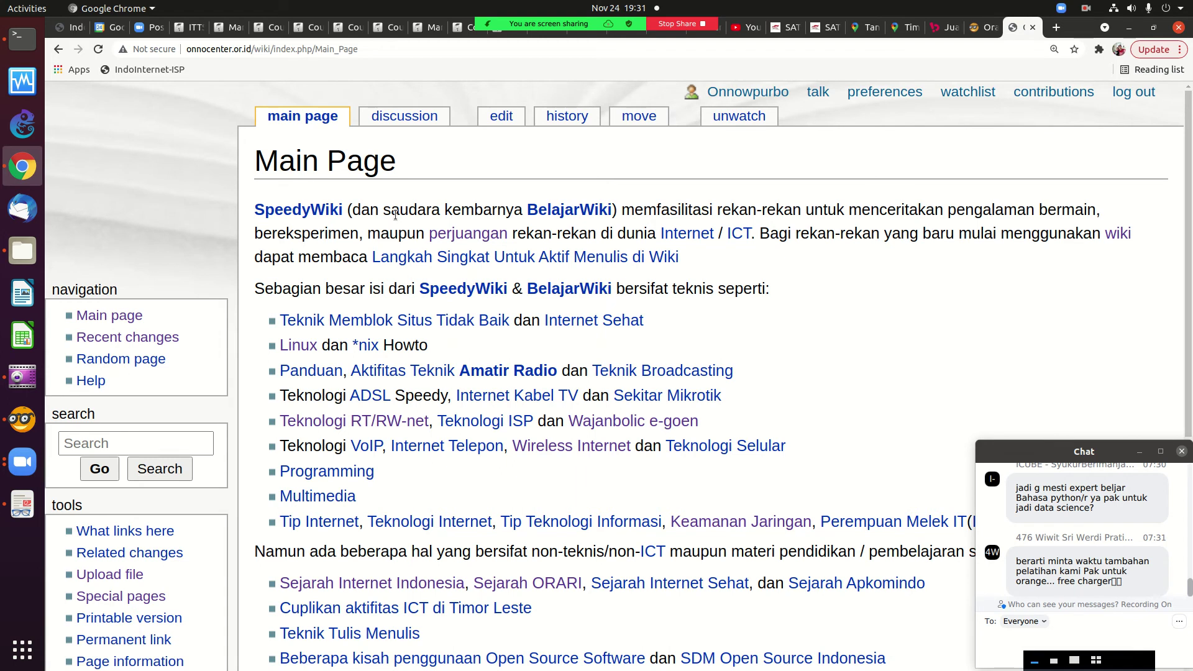
- Examine the lists of technical topics, history articles and e-books on the wiki's main page
scroll(395, 215, "down", 2)
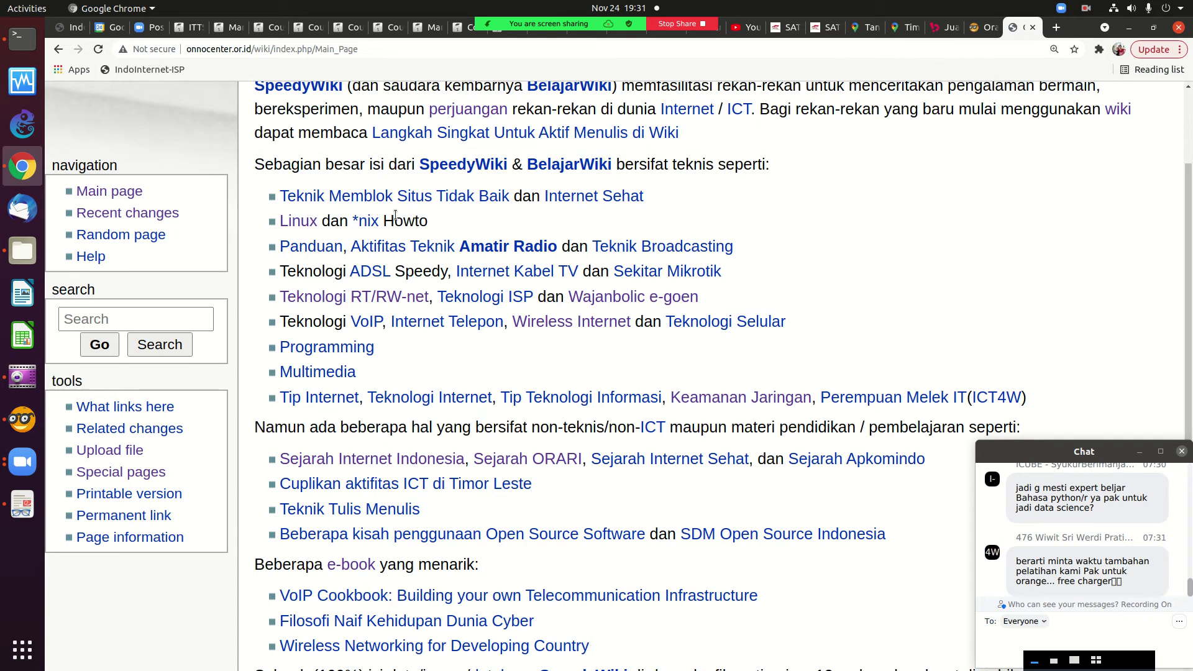
scroll(395, 216, "down", 3)
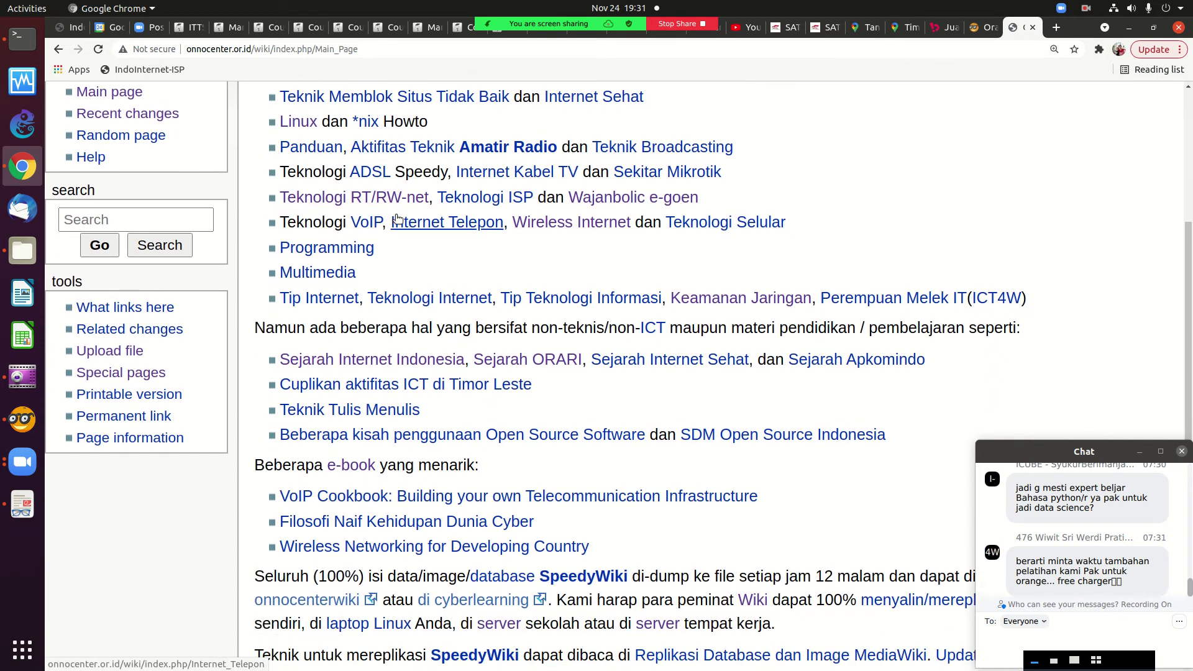
scroll(396, 217, "down", 2)
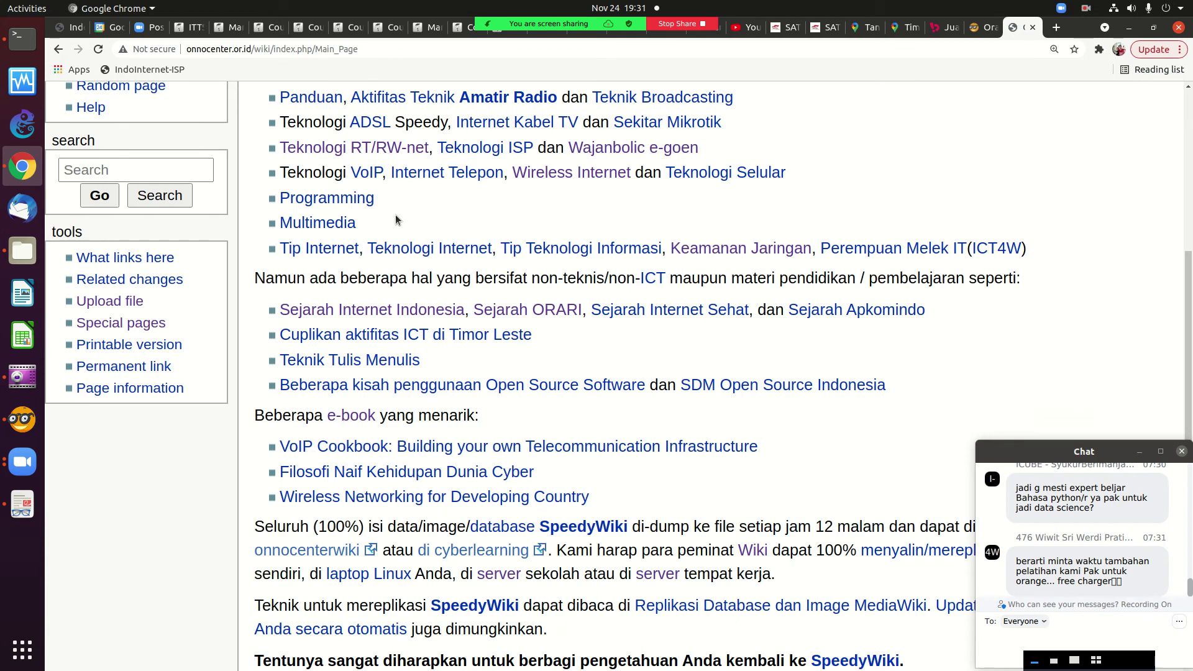
scroll(395, 215, "up", 1)
scroll(395, 214, "up", 3)
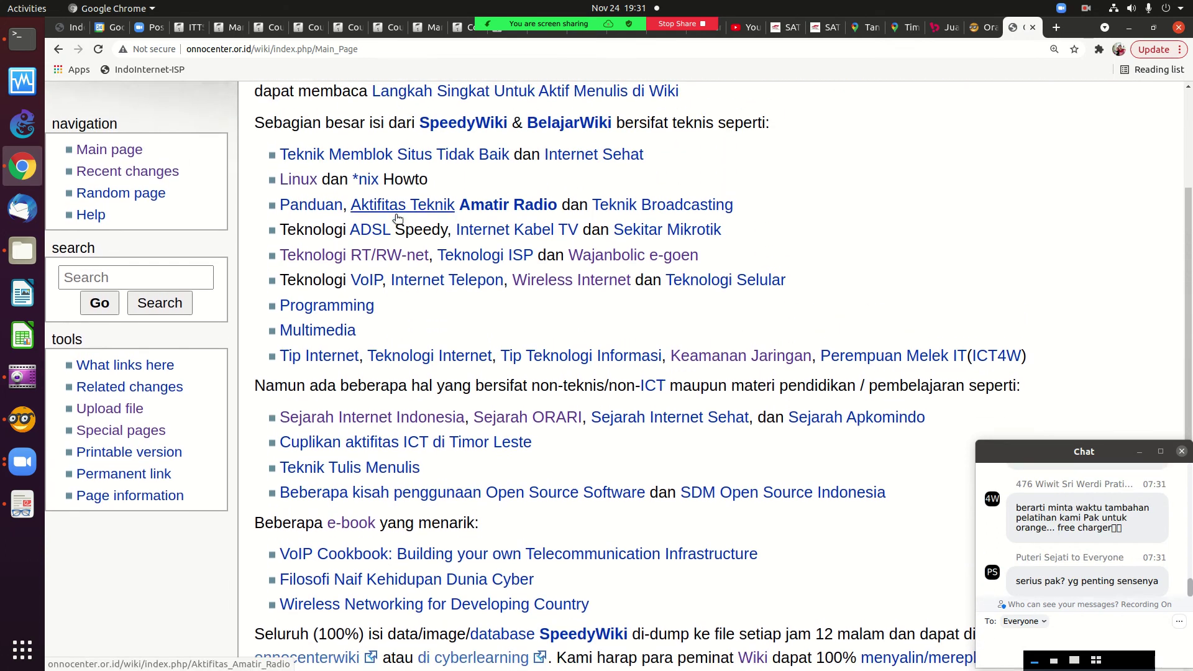
scroll(398, 218, "down", 1)
scroll(395, 214, "down", 3)
scroll(396, 215, "up", 2)
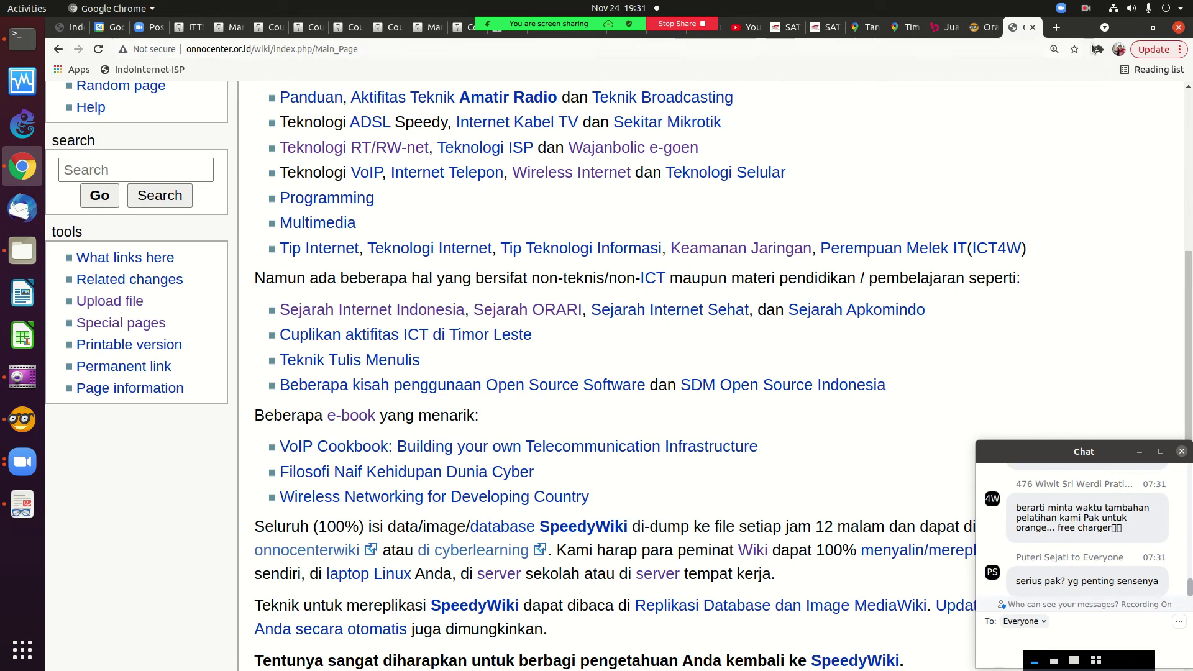
- Look up ORANGE in the wiki and go directly to its article
left_click(205, 170)
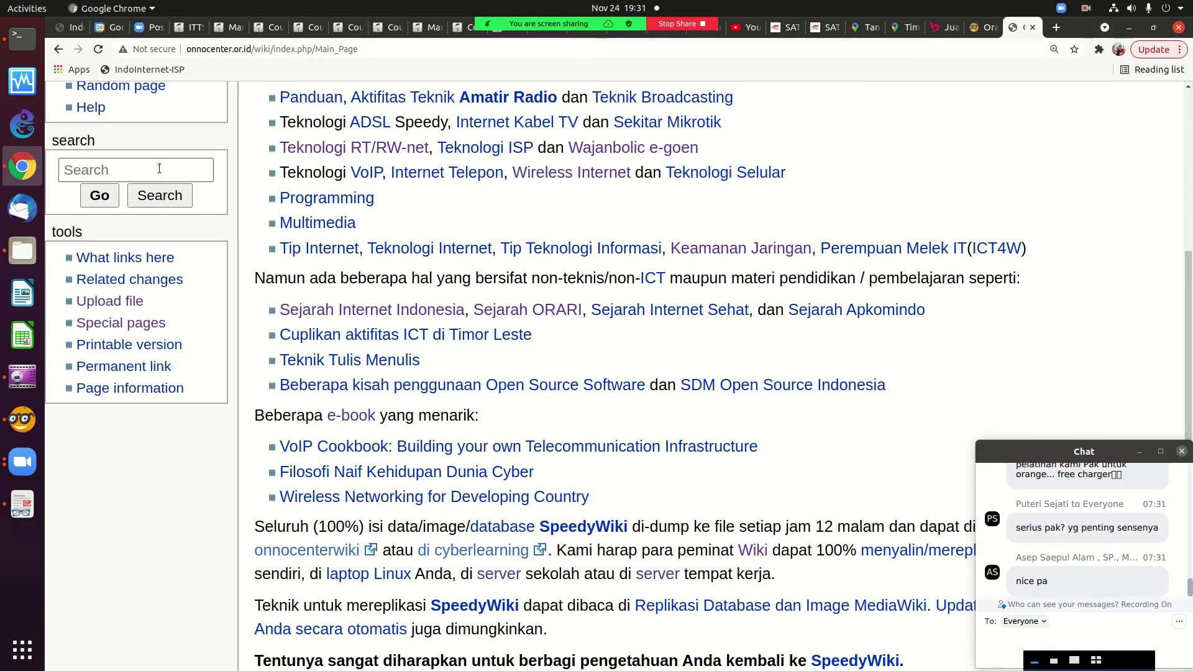
type("ORANGE")
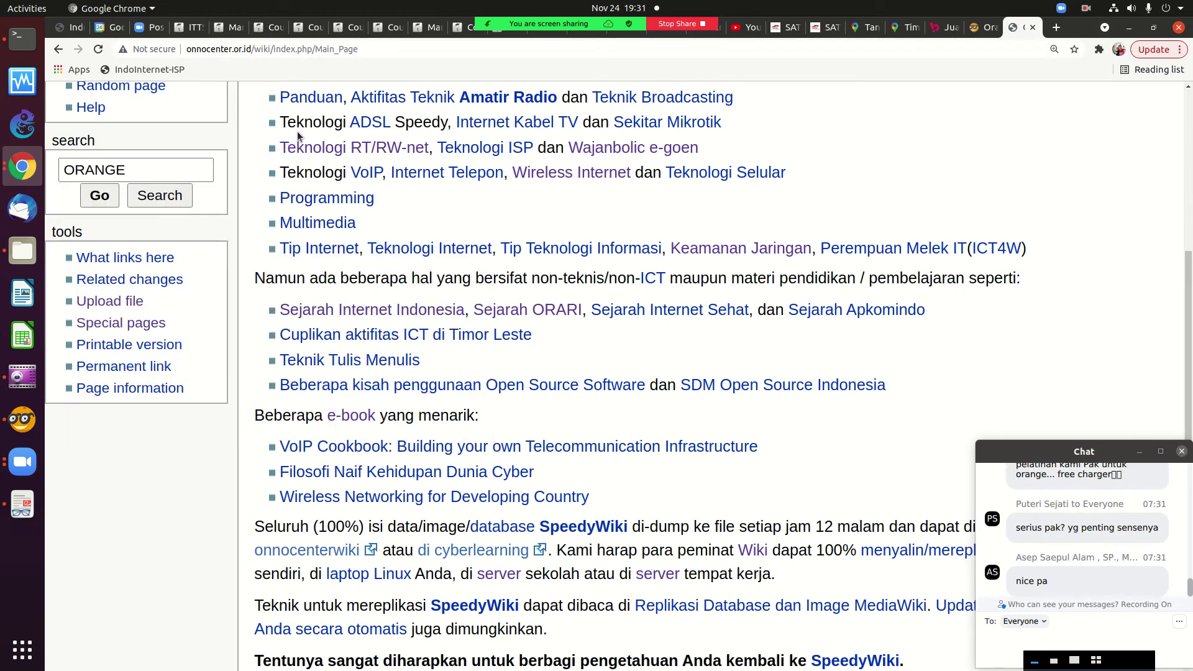
left_click(99, 195)
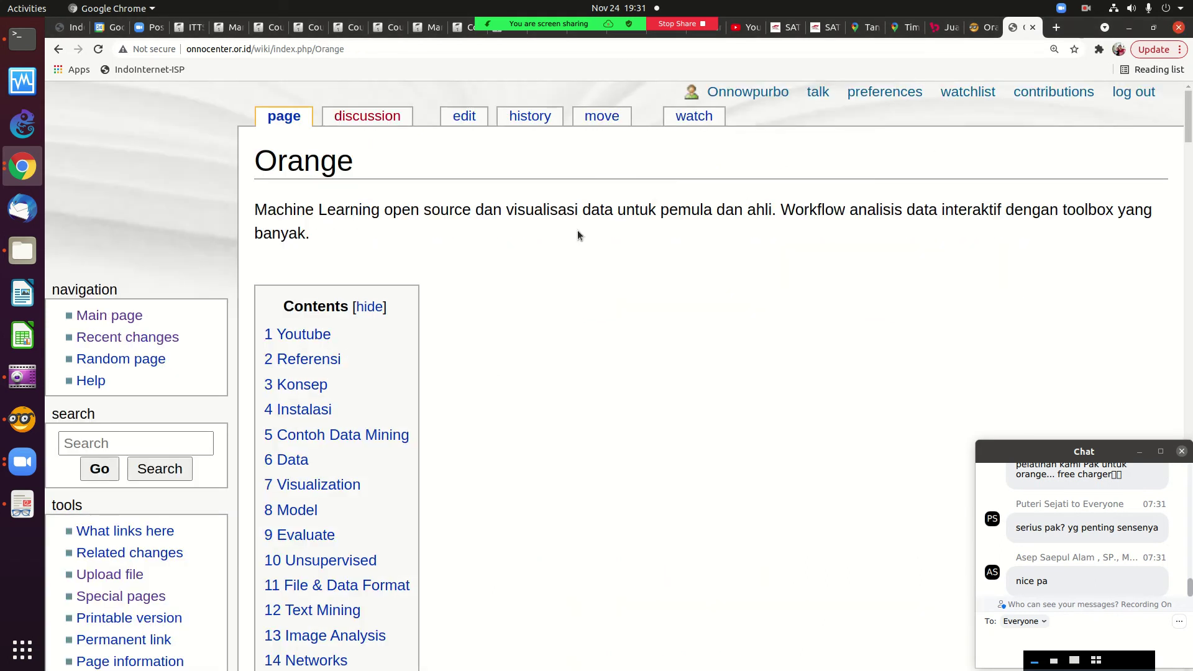
- Open the "Orange: Data Format" article from the Data section of the Orange page
scroll(574, 237, "down", 10)
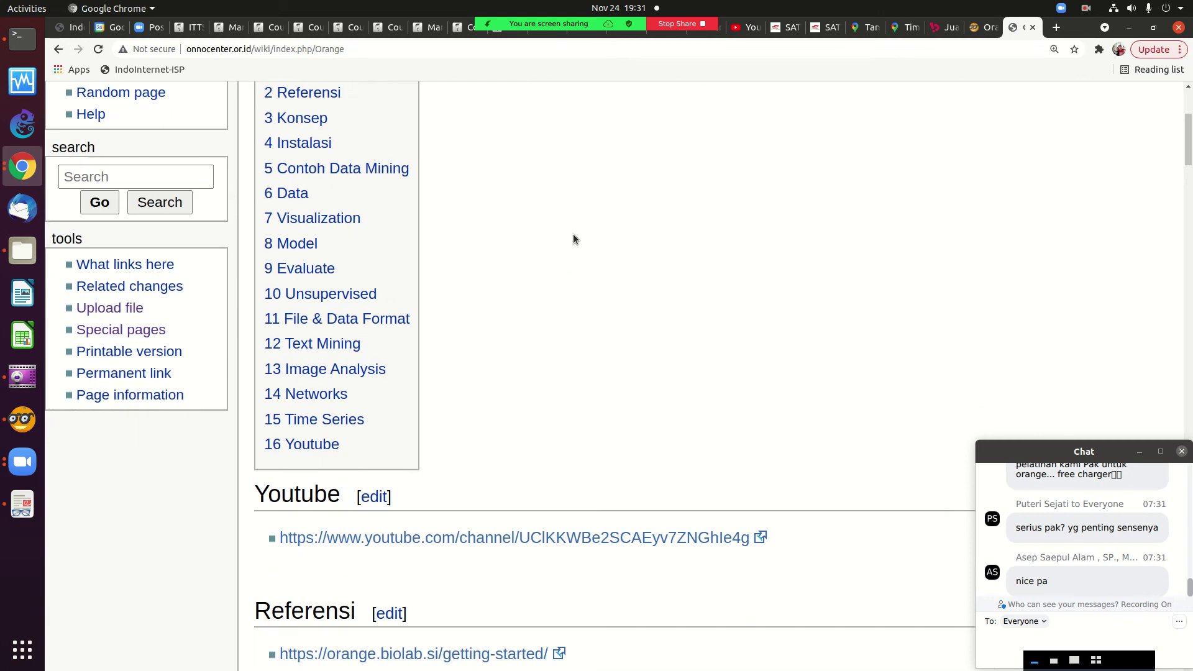
scroll(573, 234, "down", 6)
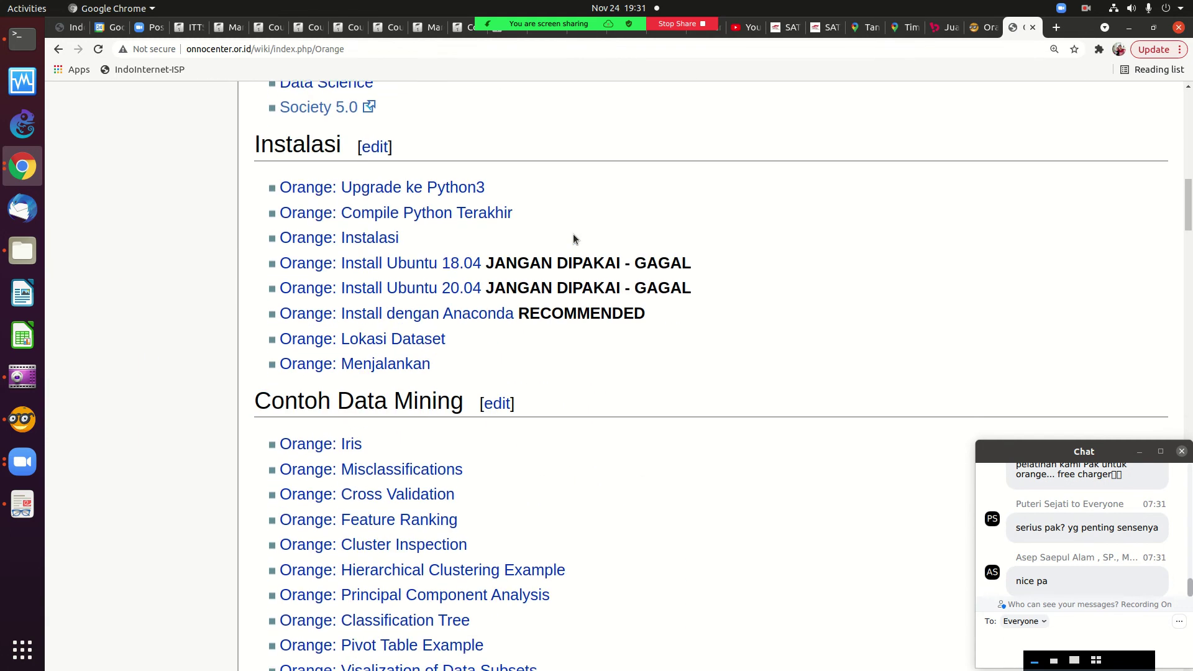
scroll(573, 235, "down", 5)
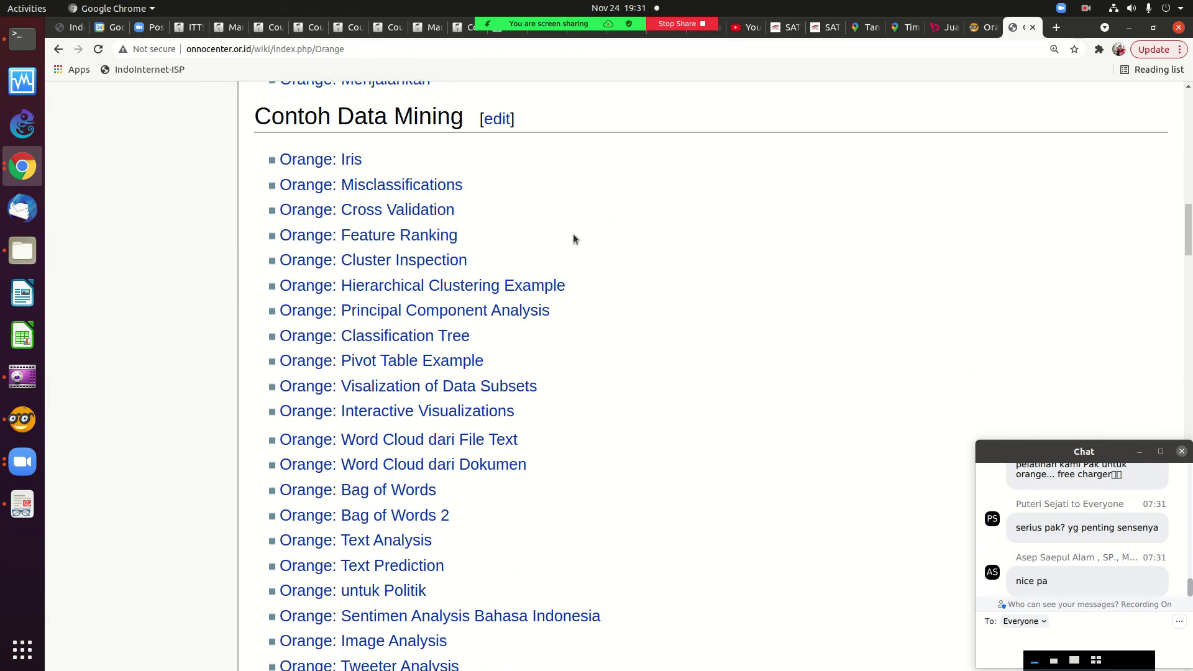
scroll(573, 233, "down", 7)
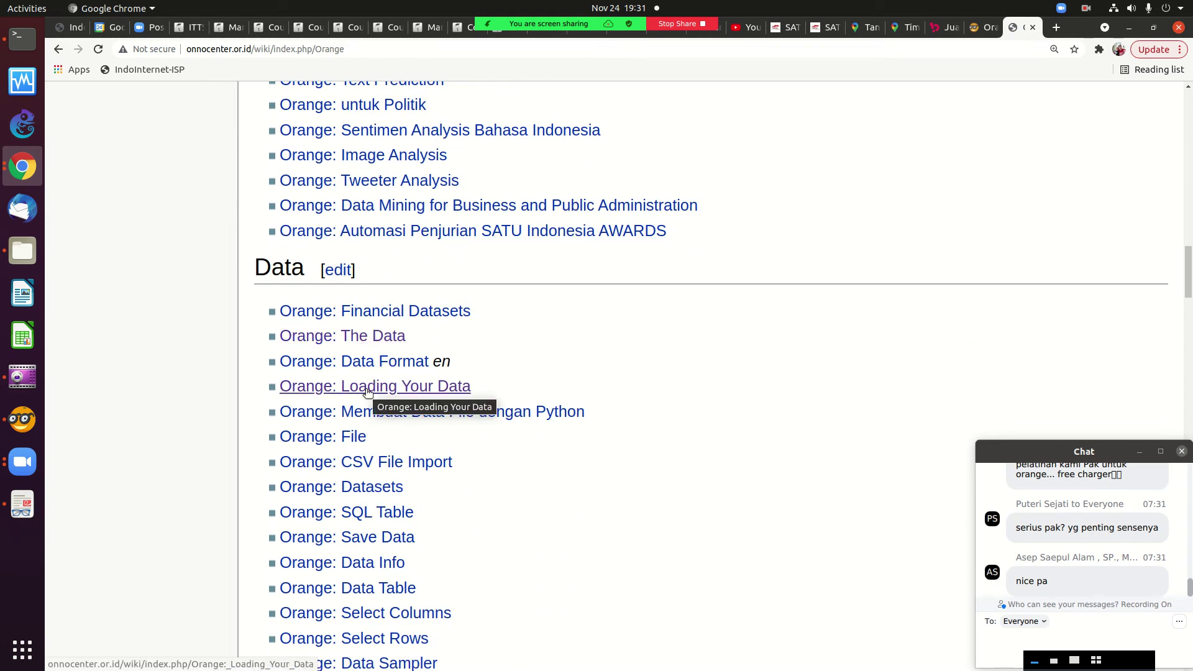
left_click(372, 362)
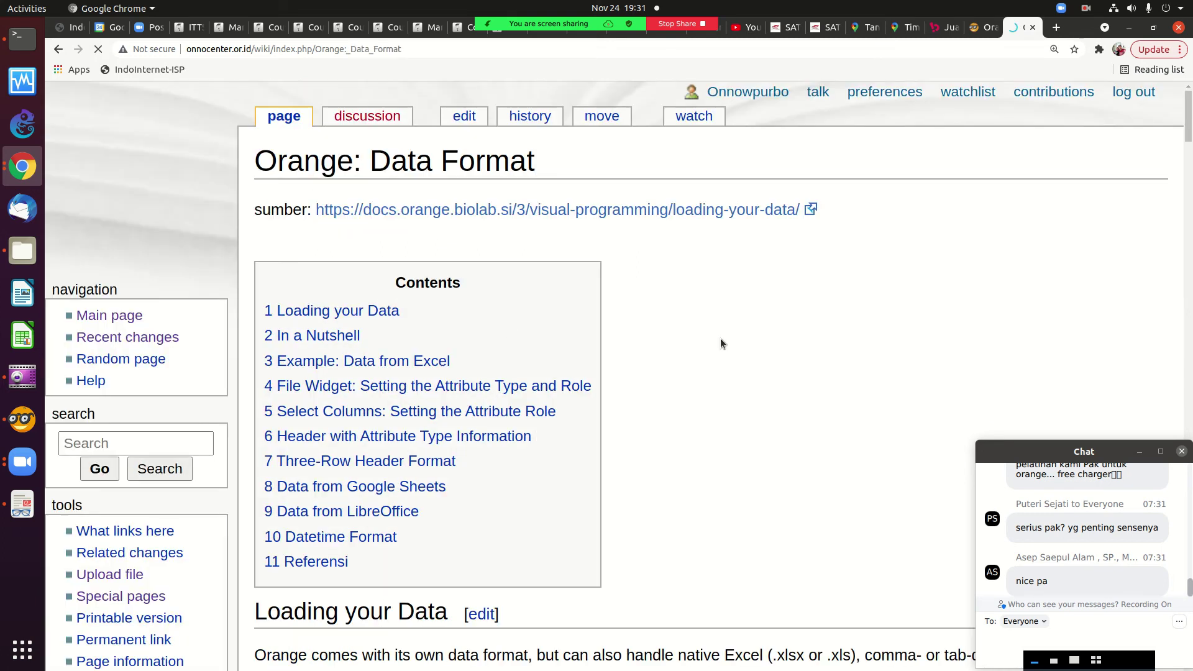
- Examine the Data Format article's Excel example, its header prefixes for attribute roles and types, and the sample-head.xlsx illustration
scroll(721, 338, "down", 10)
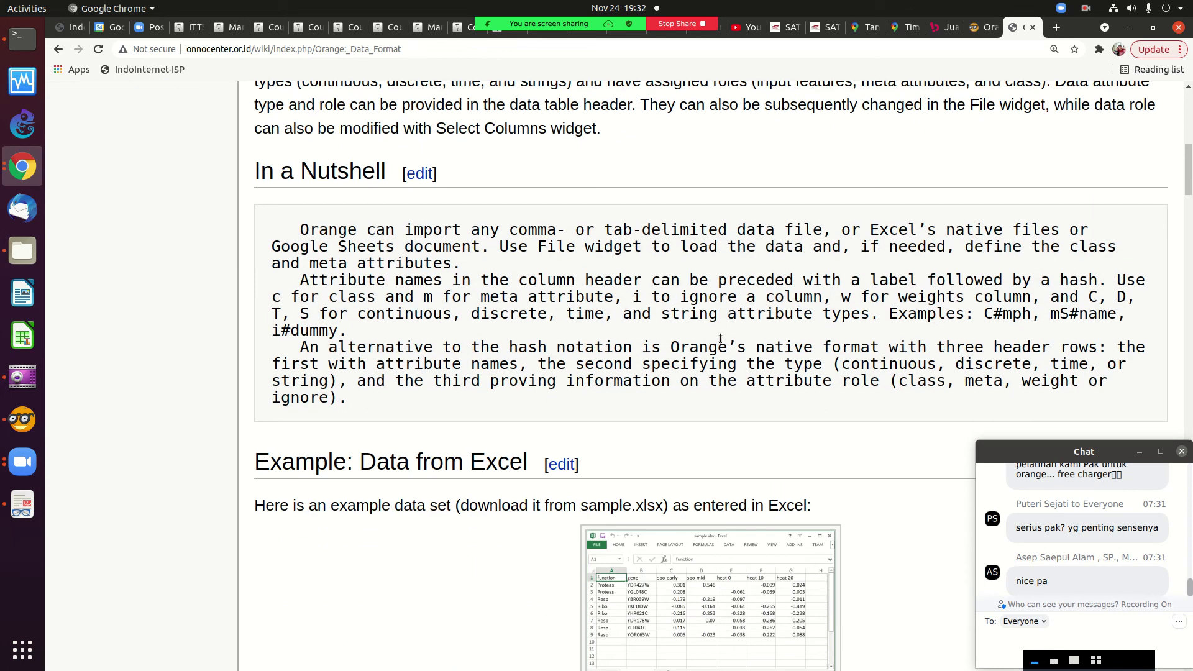
scroll(576, 182, "down", 6)
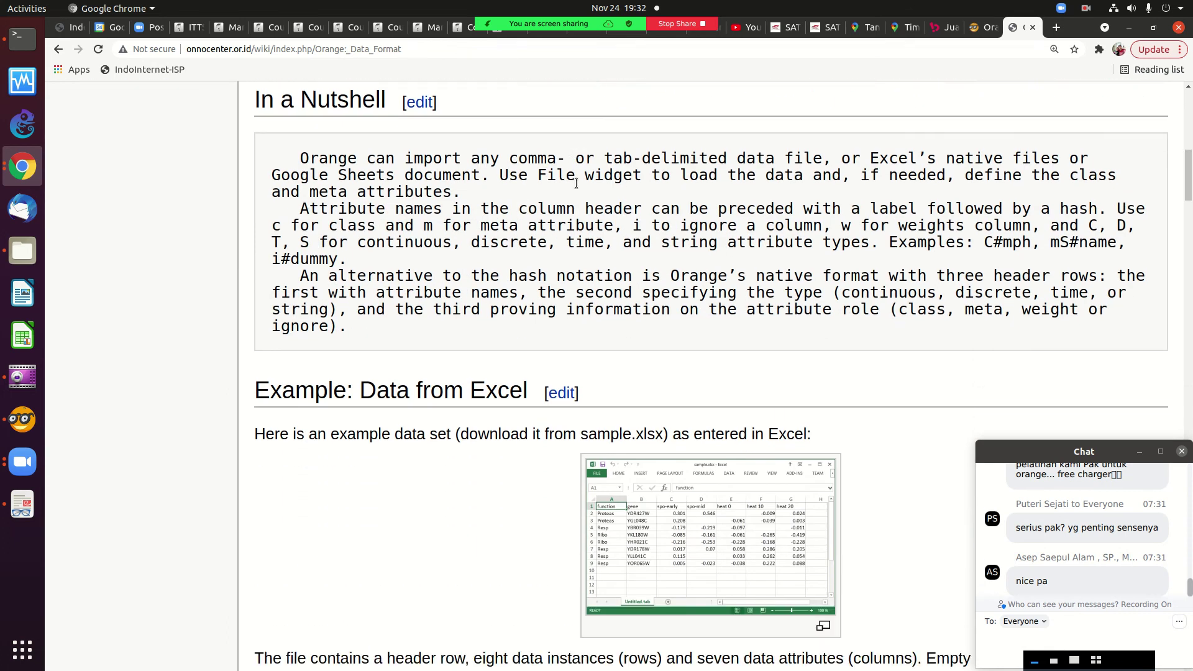
scroll(576, 188, "down", 1)
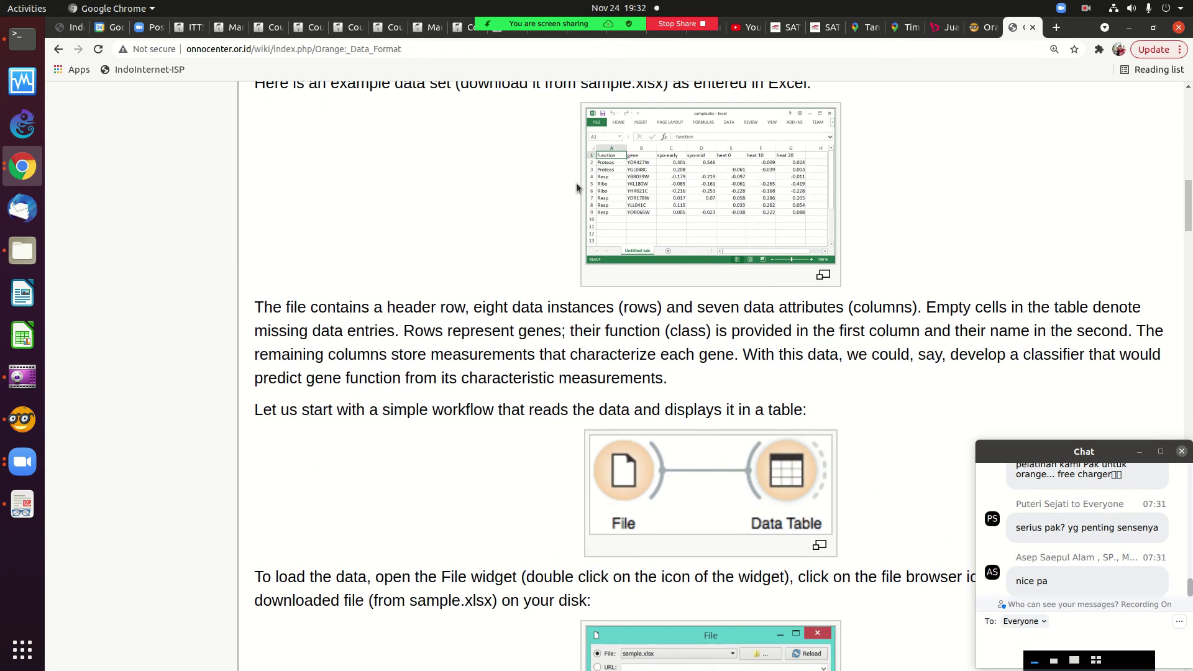
scroll(576, 187, "down", 20)
scroll(576, 183, "down", 20)
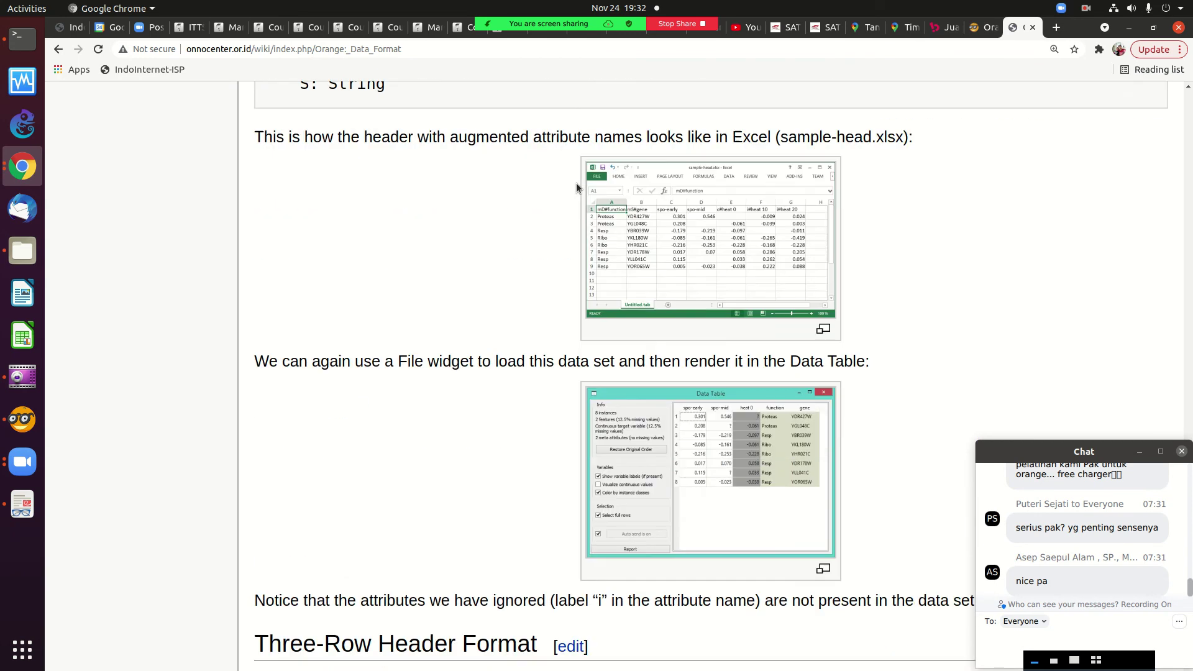
scroll(576, 182, "up", 8)
scroll(576, 182, "down", 6)
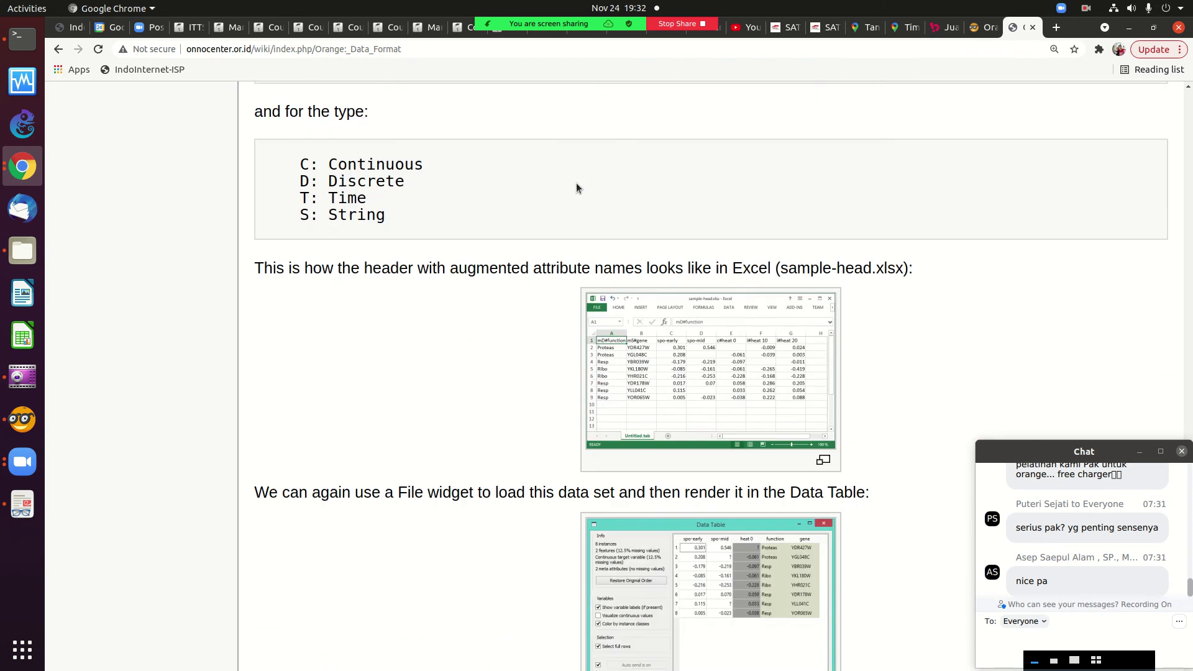
scroll(576, 187, "down", 3)
scroll(576, 187, "up", 5)
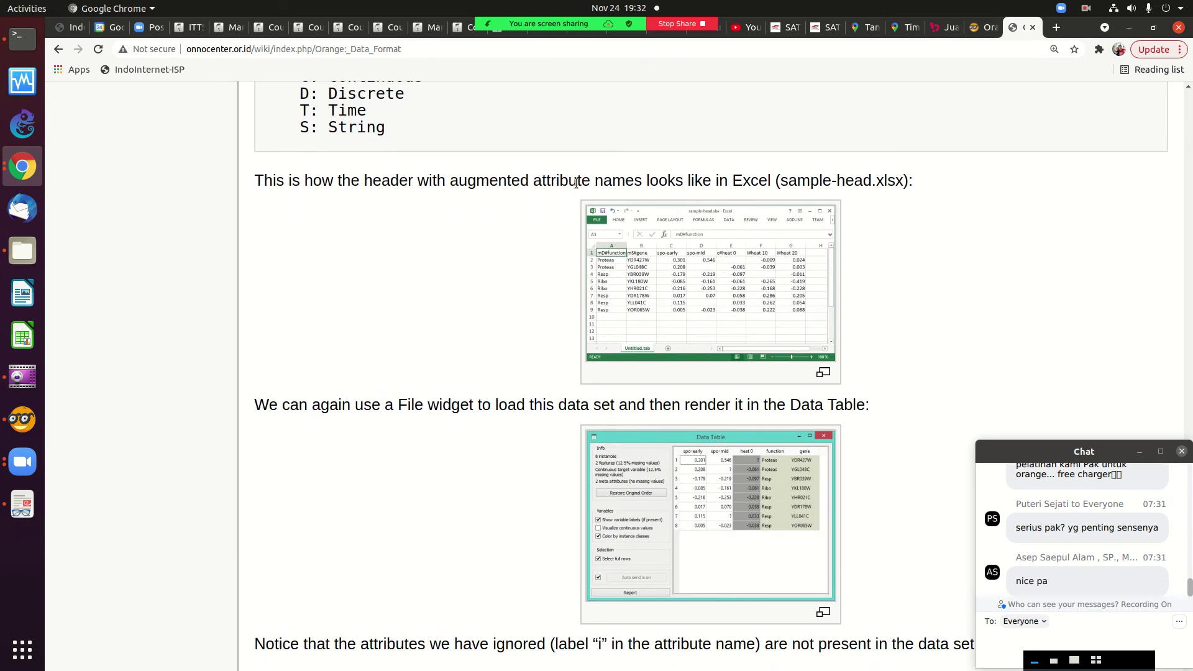
scroll(576, 182, "up", 3)
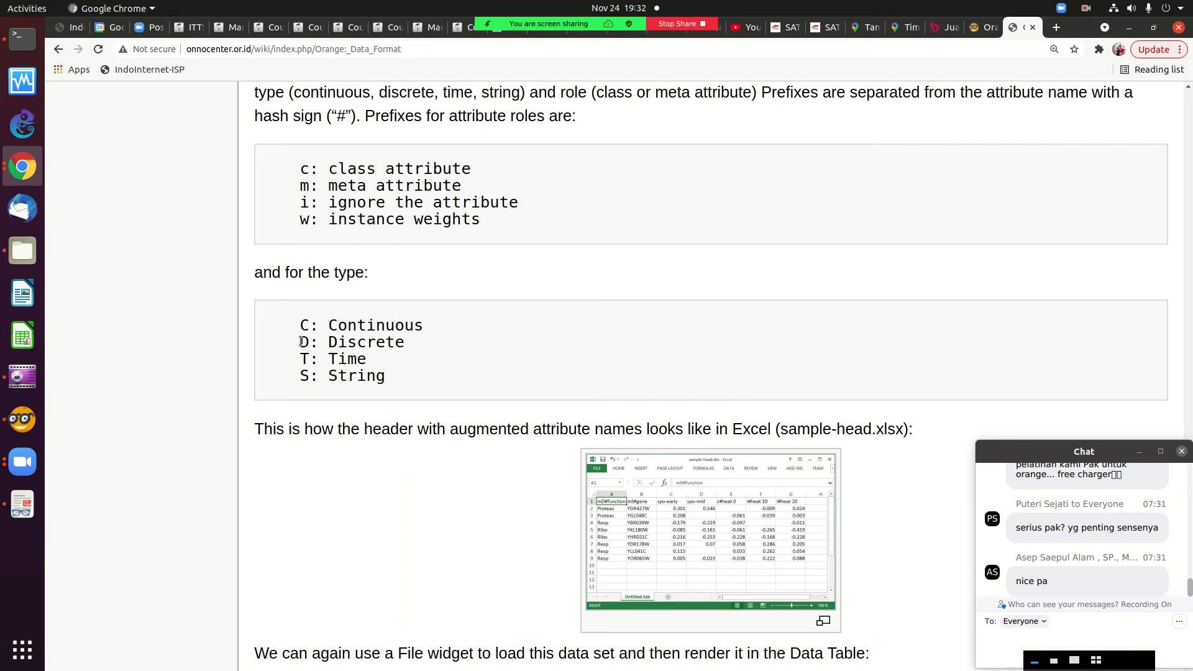
- Review the header prefixes for attribute roles (c, m, i, w) and for attribute types (C, D, T, S)
left_click_drag(291, 324, 422, 382)
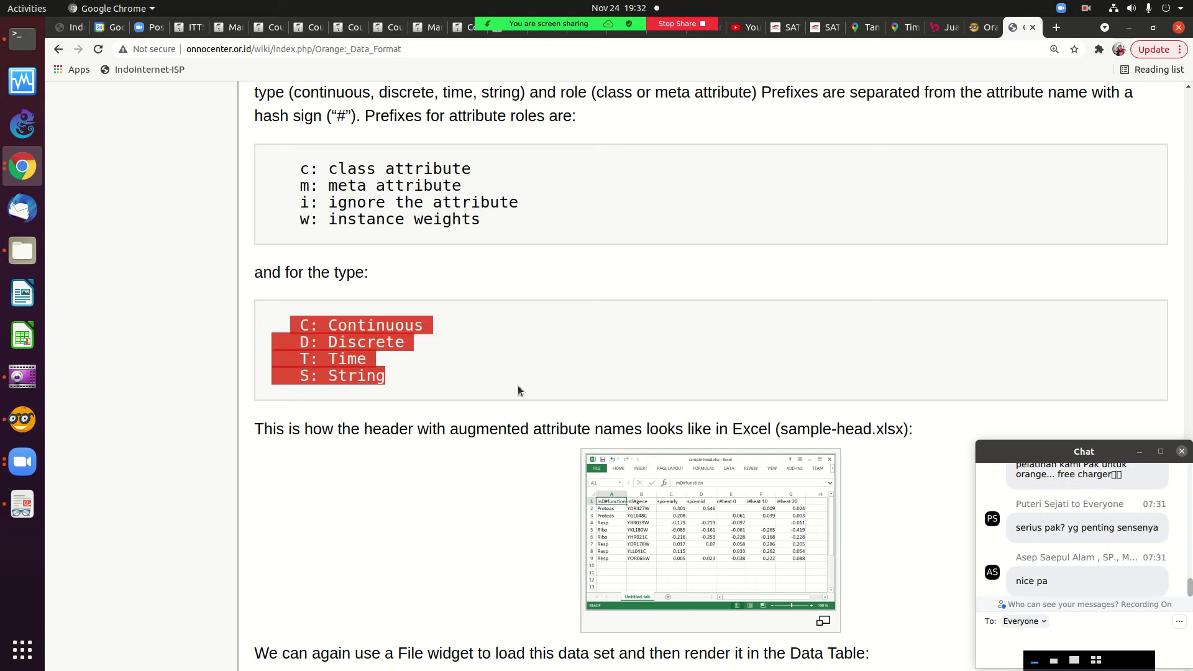
left_click_drag(303, 174, 523, 226)
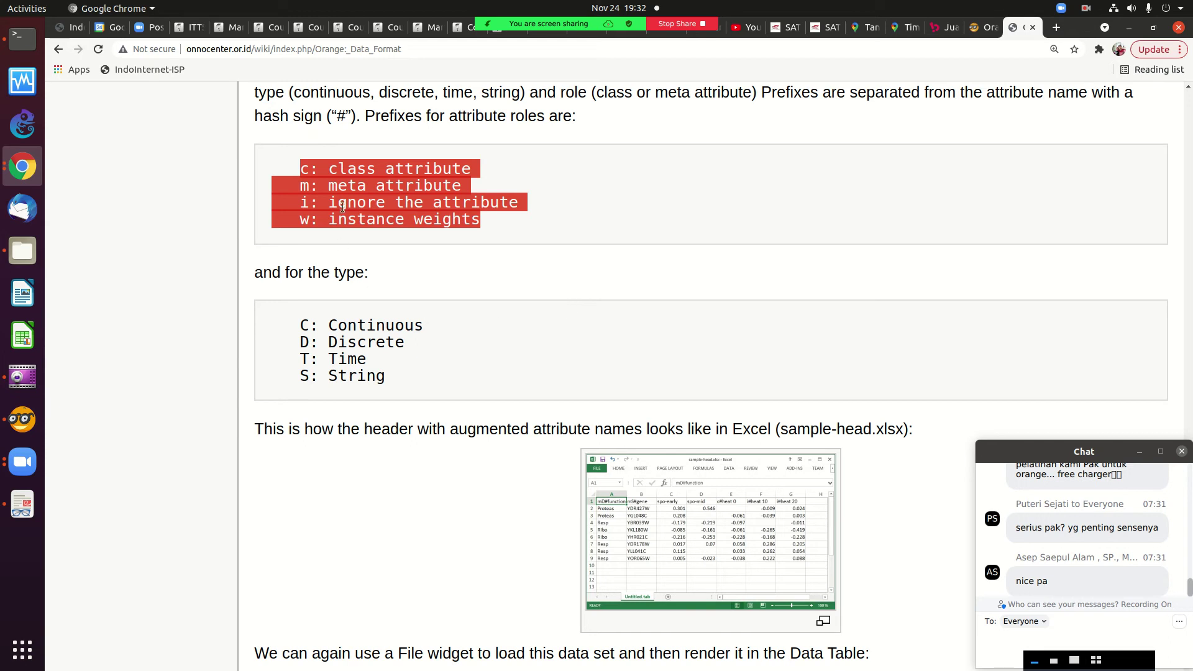
left_click(490, 170)
left_click_drag(458, 170, 281, 169)
left_click_drag(300, 325, 382, 379)
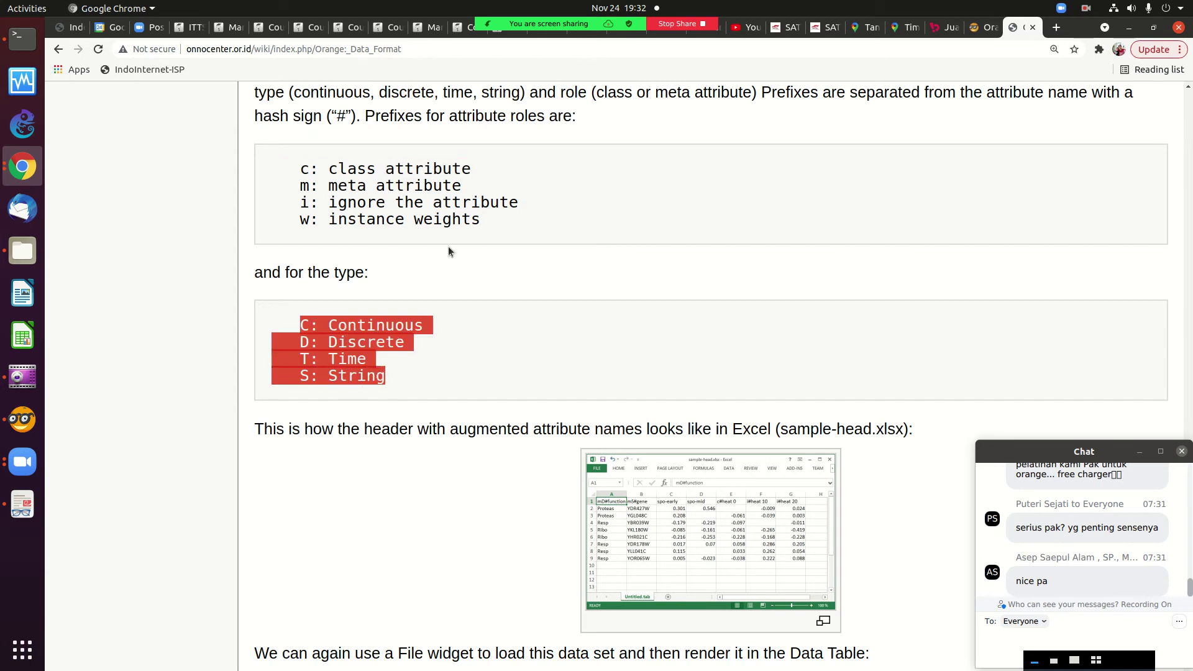
left_click_drag(475, 167, 288, 169)
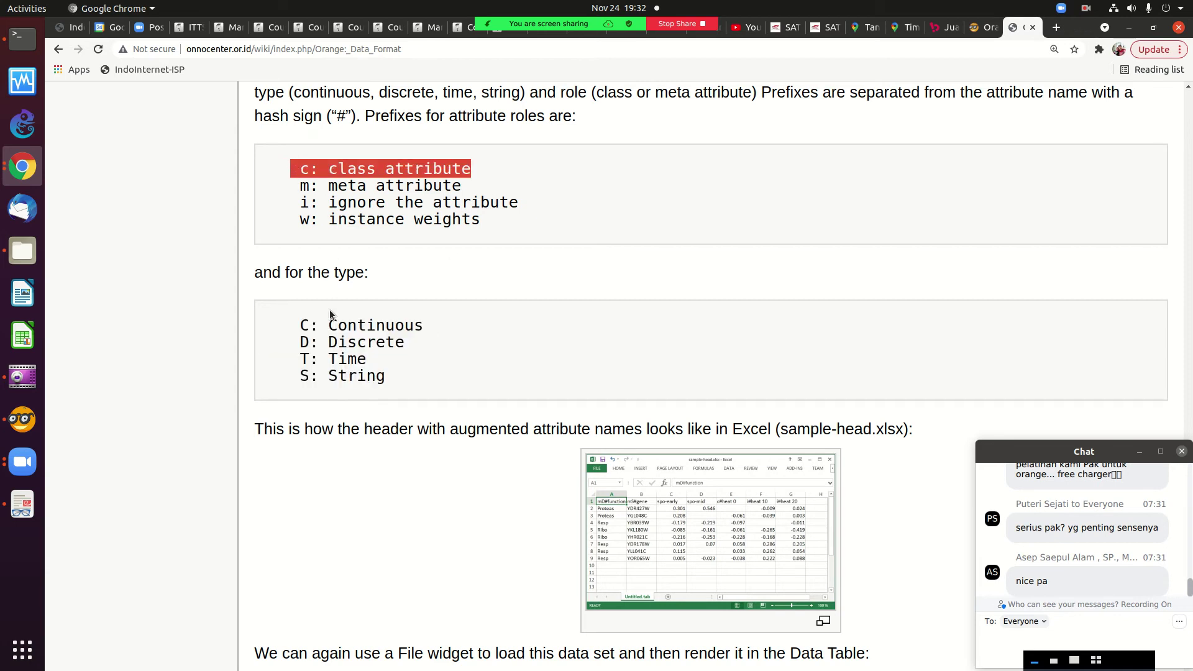
left_click(318, 334)
left_click_drag(290, 325, 387, 386)
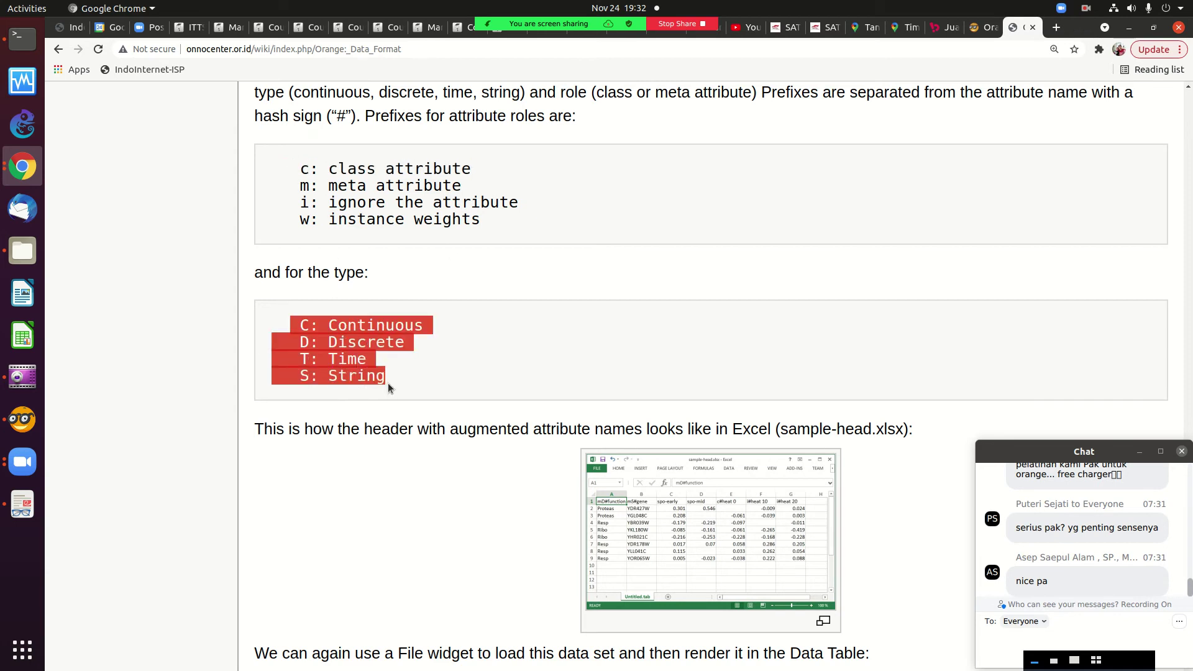
- Open the sample-head.xlsx illustration at full size and examine its prefixed column headers, such as the i# mark on heat 10
left_click(664, 501)
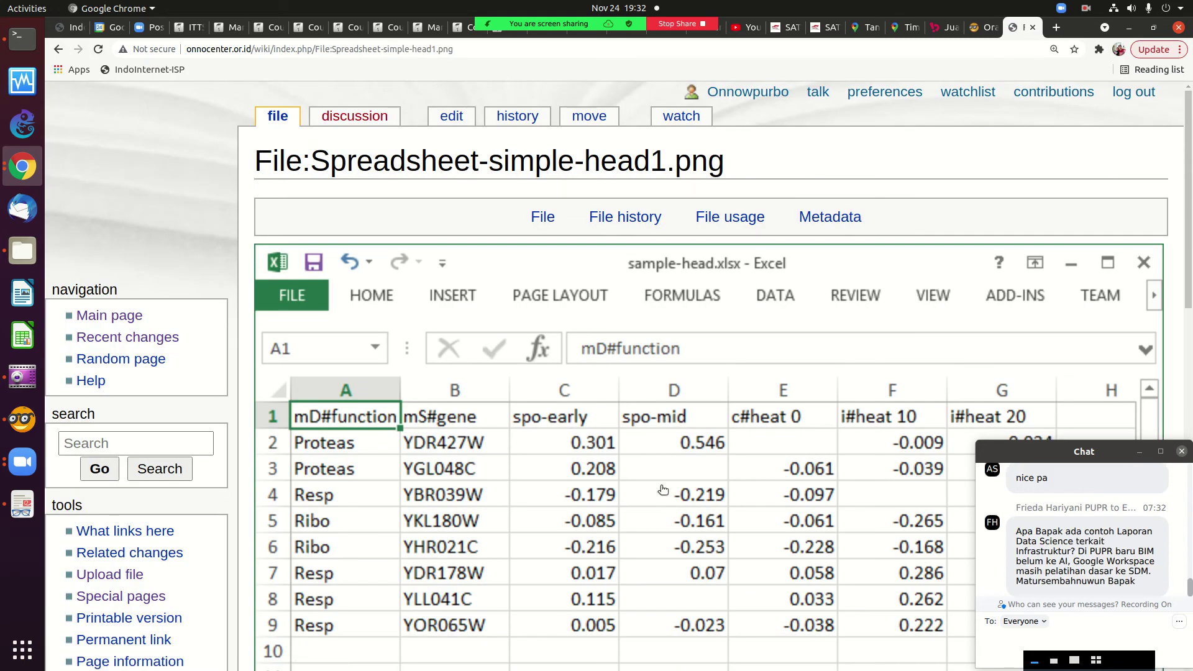
scroll(1187, 254, "down", 3)
scroll(1187, 253, "down", 2)
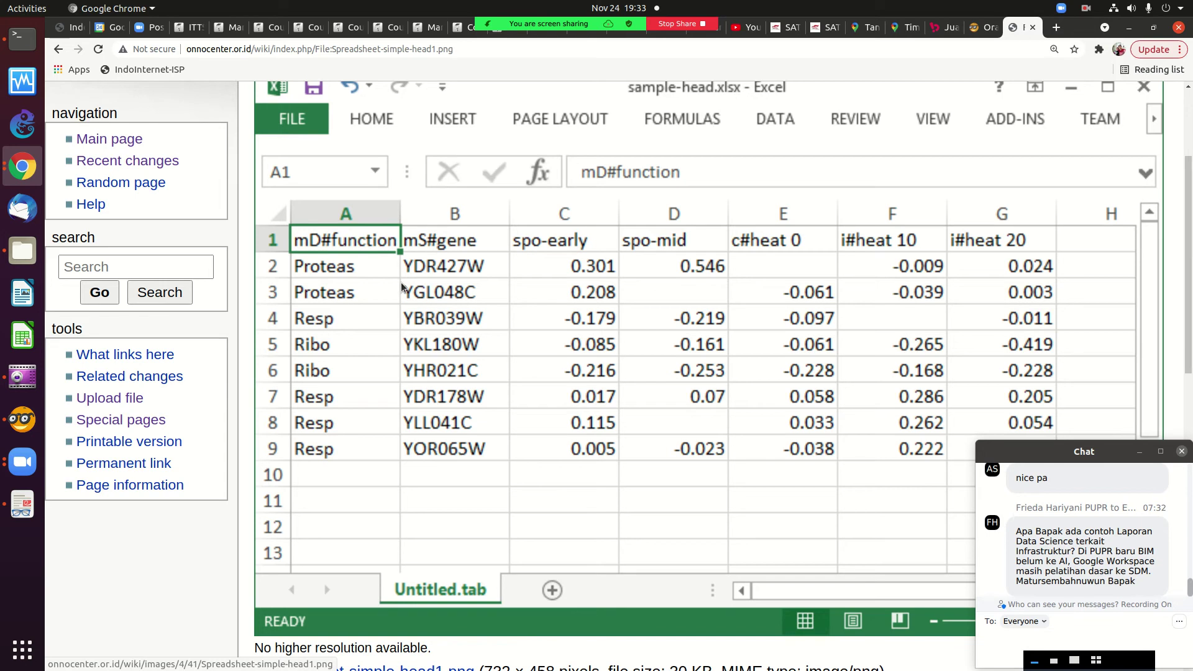
left_click_drag(844, 244, 855, 244)
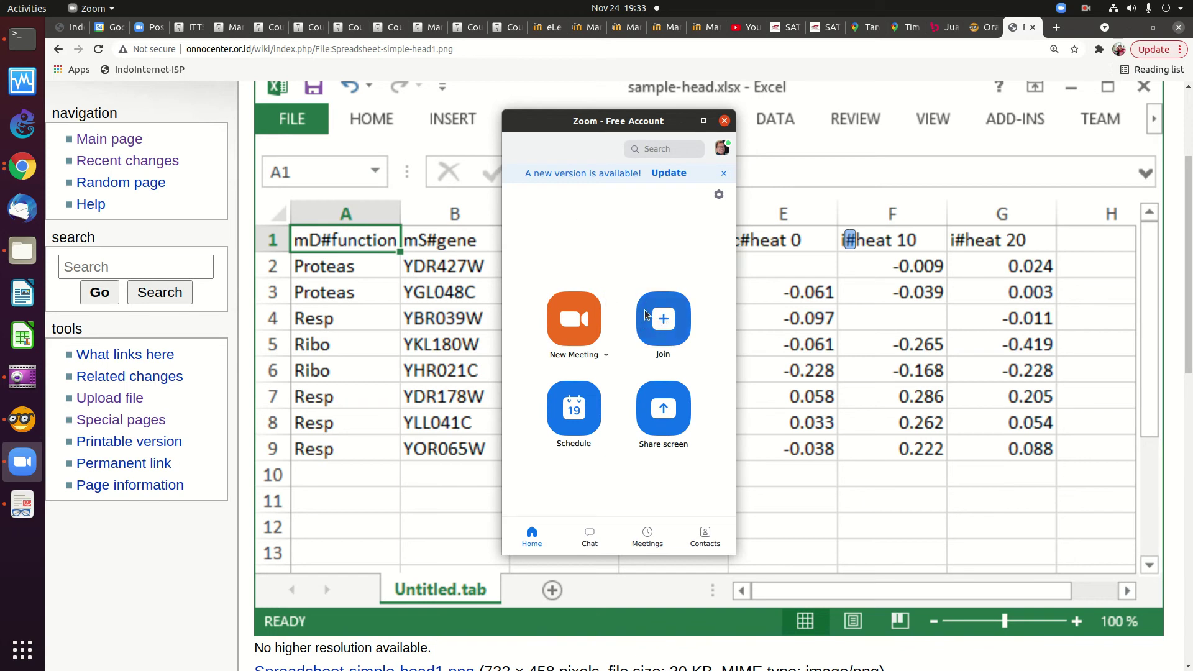
- Rejoin the Data Science Orange Zoom meeting through the link in the BISA.AI event in Google Calendar
left_click(146, 28)
left_click(97, 28)
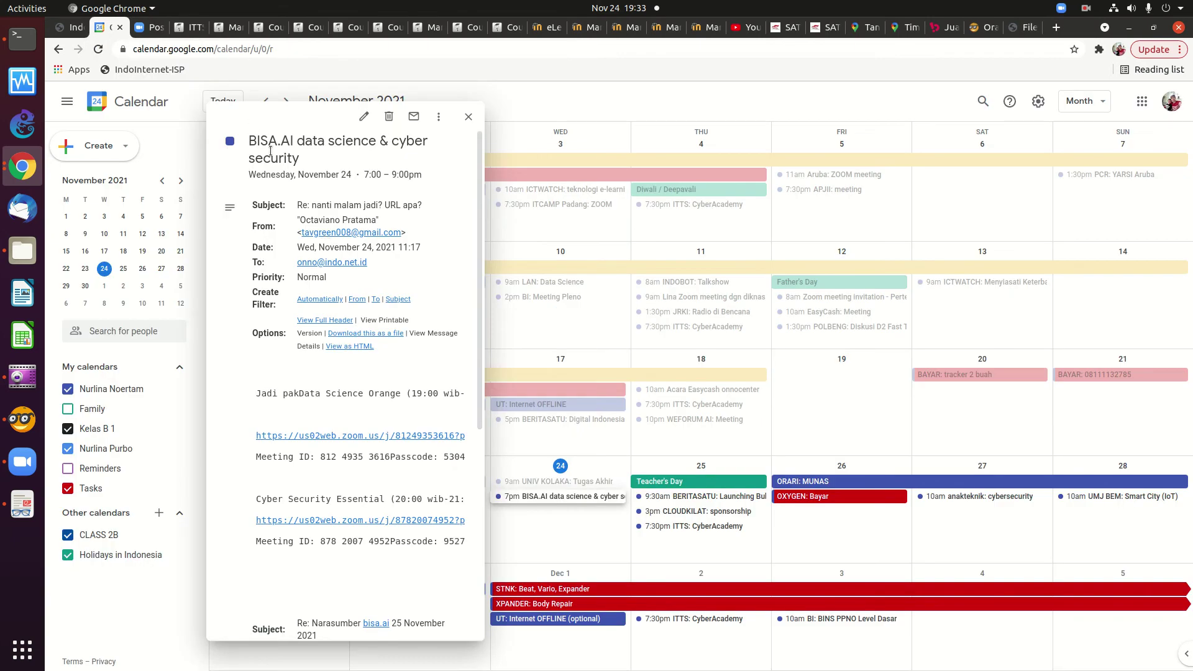
left_click(353, 437)
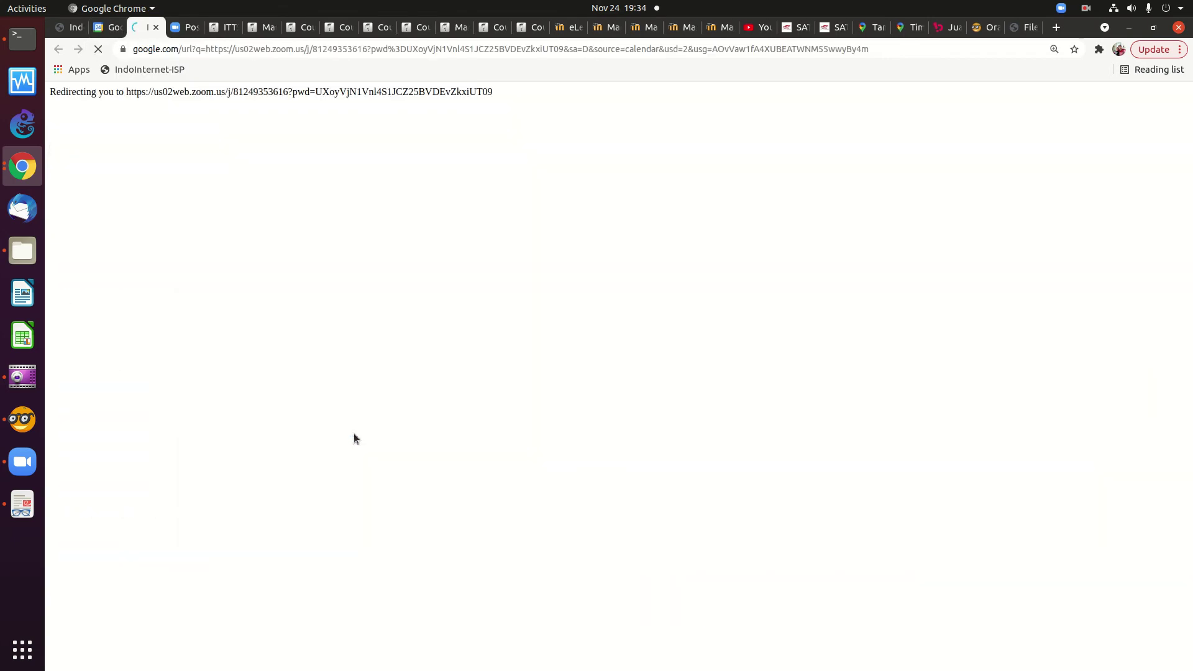
left_click(1061, 8)
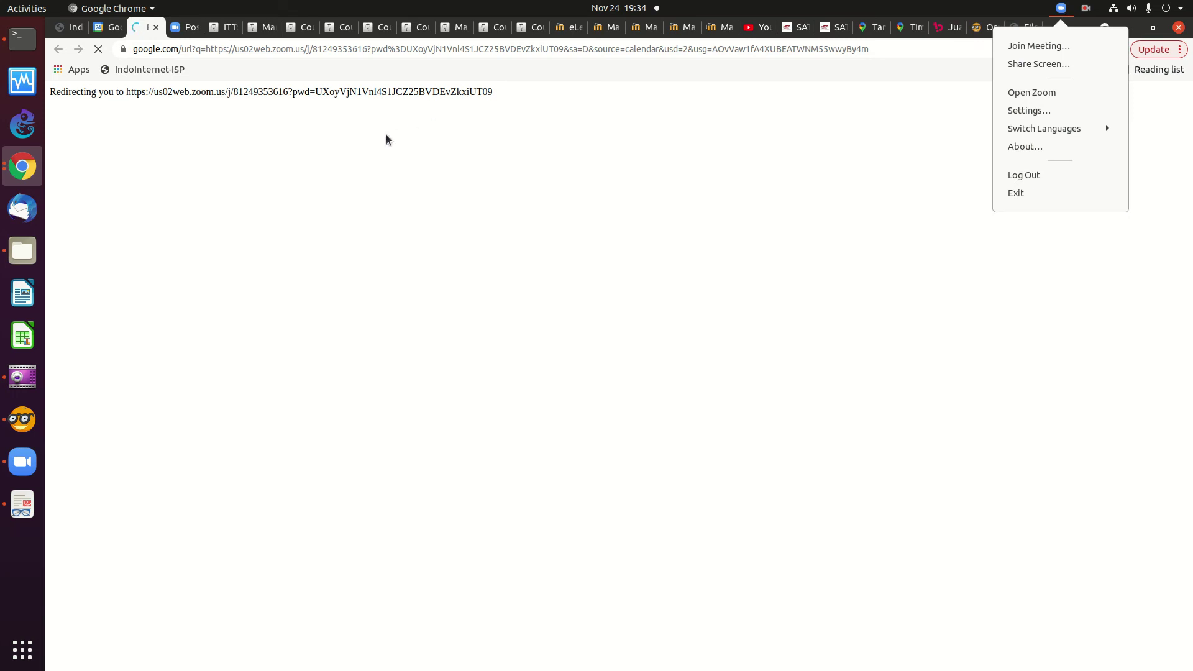
left_click(69, 442)
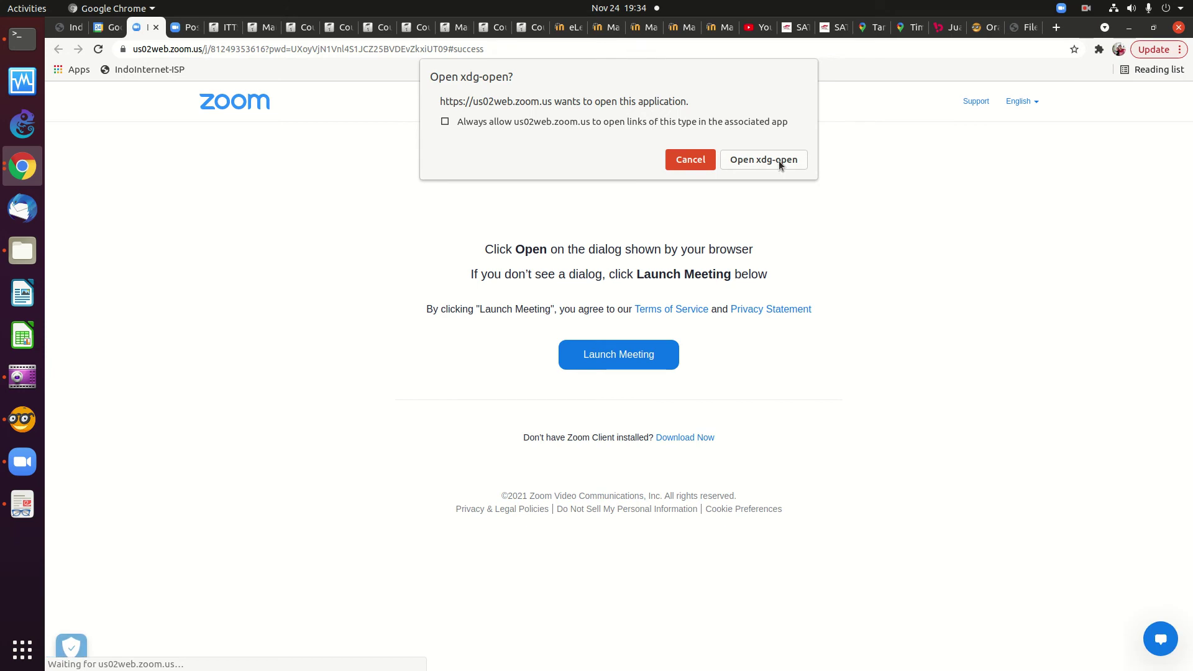
left_click(778, 160)
left_click(1086, 7)
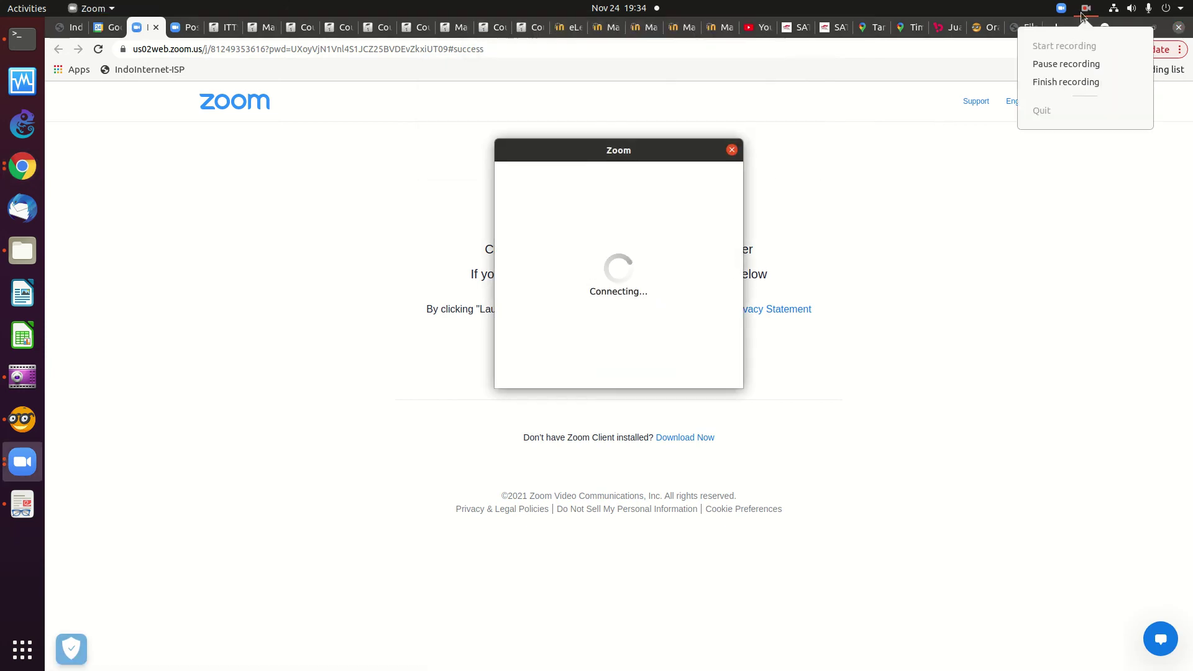
left_click(1065, 64)
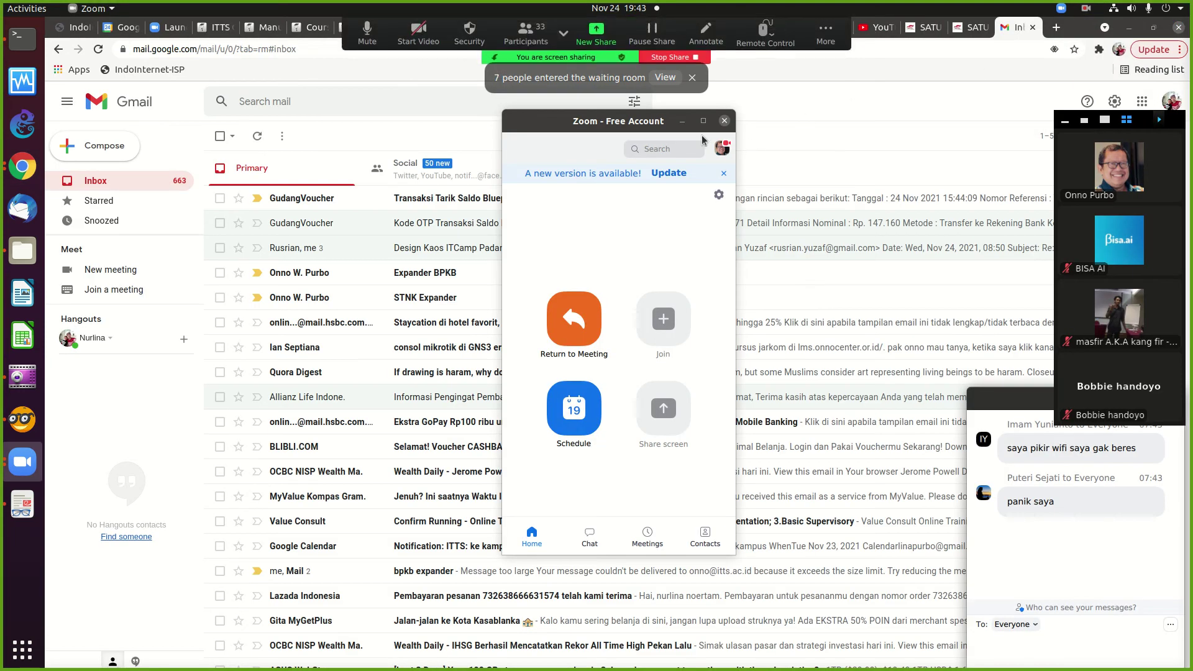
- Switch to Orange, add a Datasets widget to the empty canvas and open its list of online datasets
left_click(682, 122)
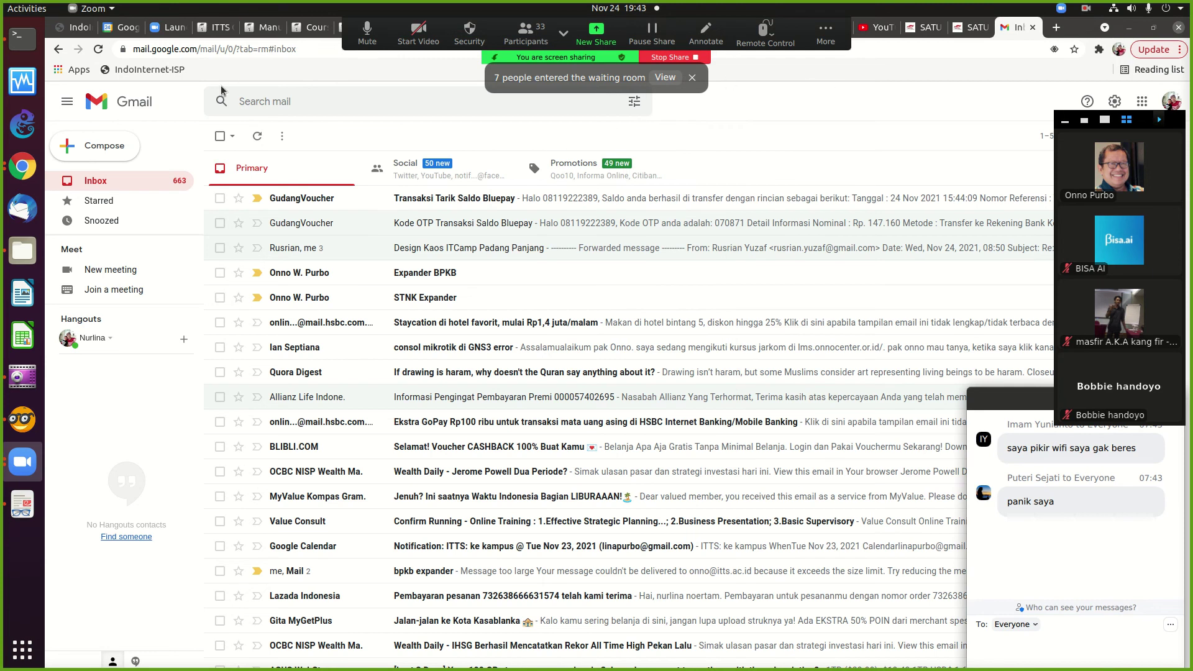
left_click(22, 419)
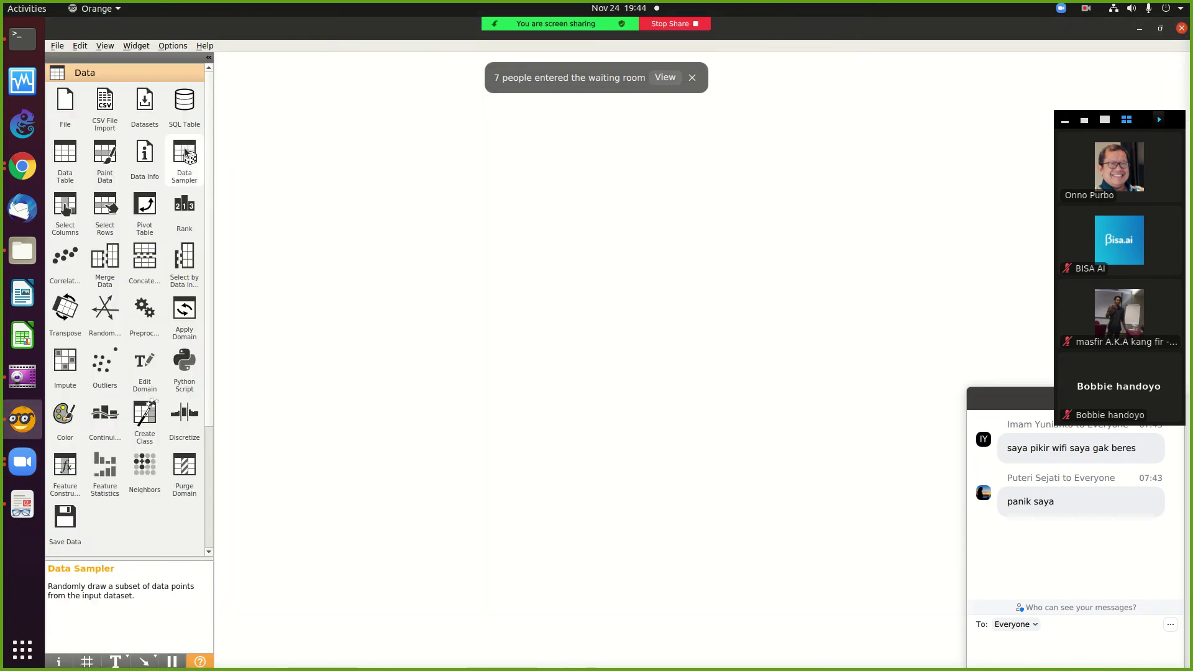
left_click(141, 110)
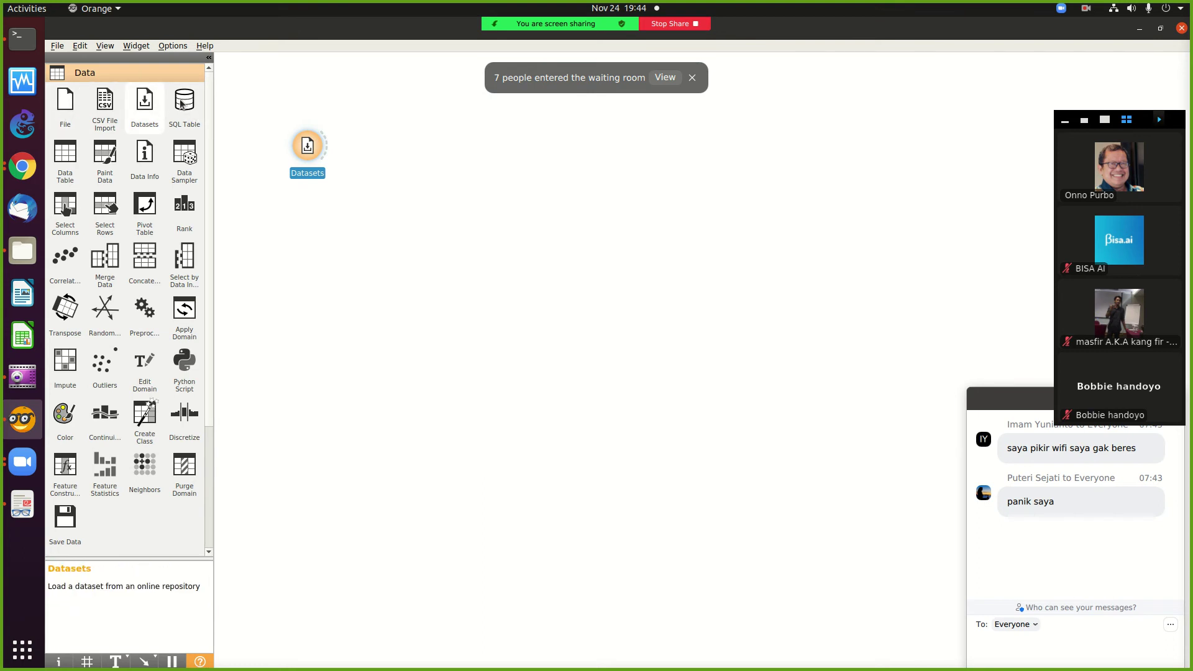
double_click(307, 147)
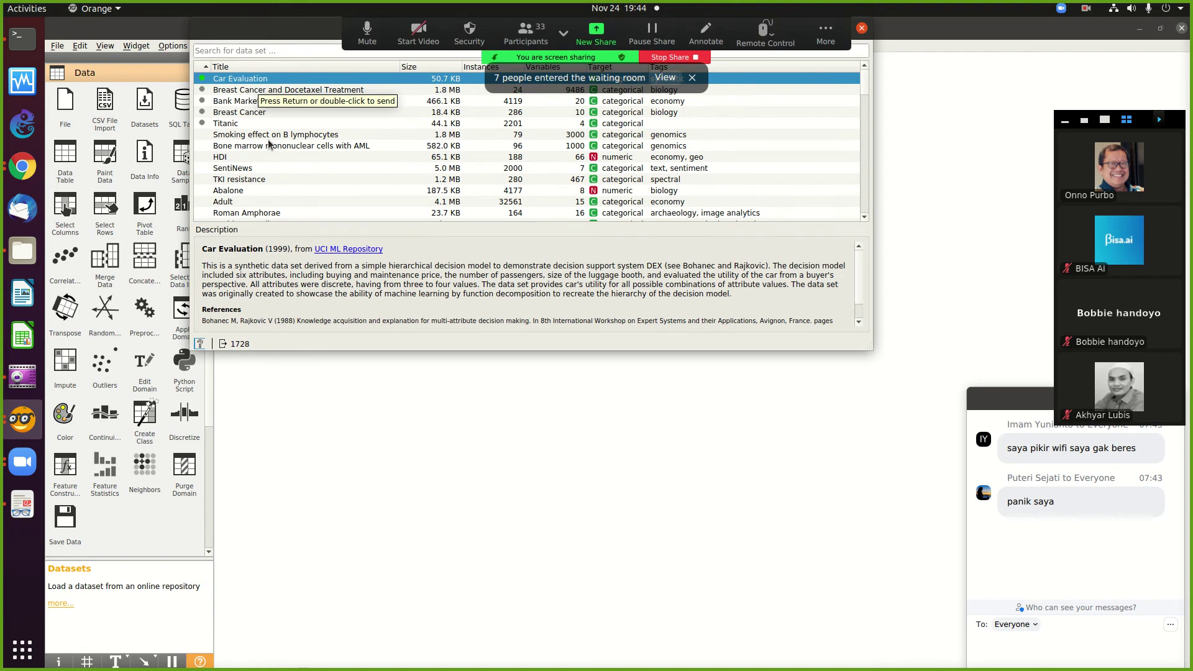
- Browse the descriptions of the online datasets, including Breast Cancer, Roman Amphorae, Auto MPG, Pittsburg Bridges and Cyber Security Breaches
left_click(239, 114)
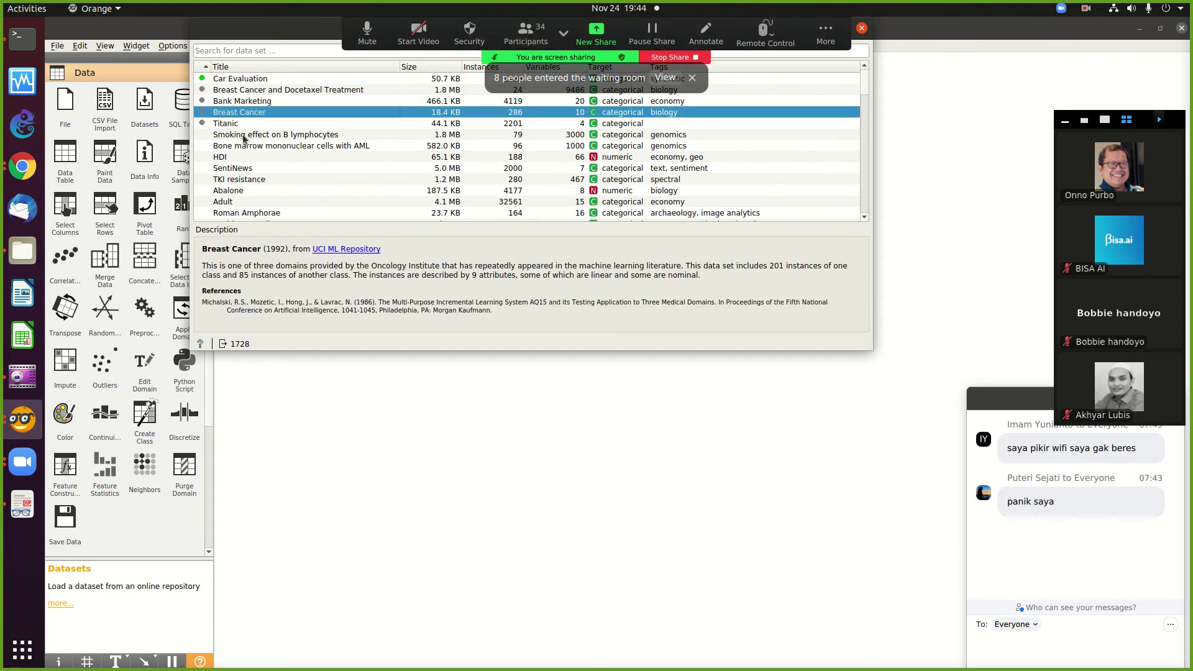
left_click(238, 213)
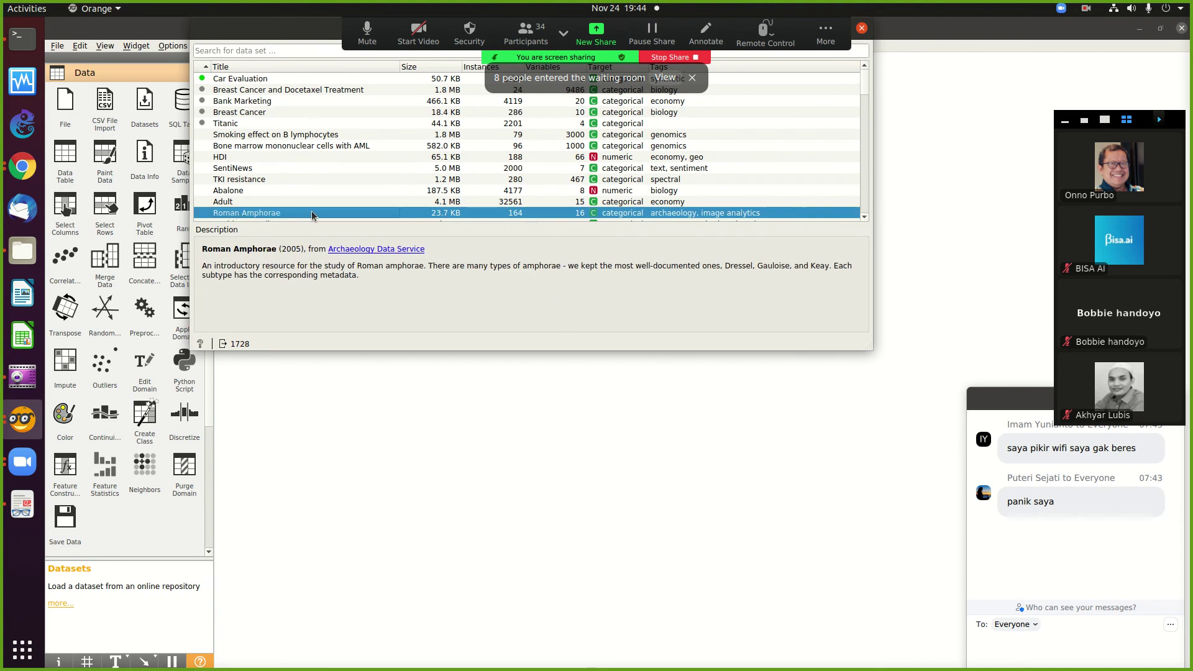
key("Down")
key("Down")
key("Down")
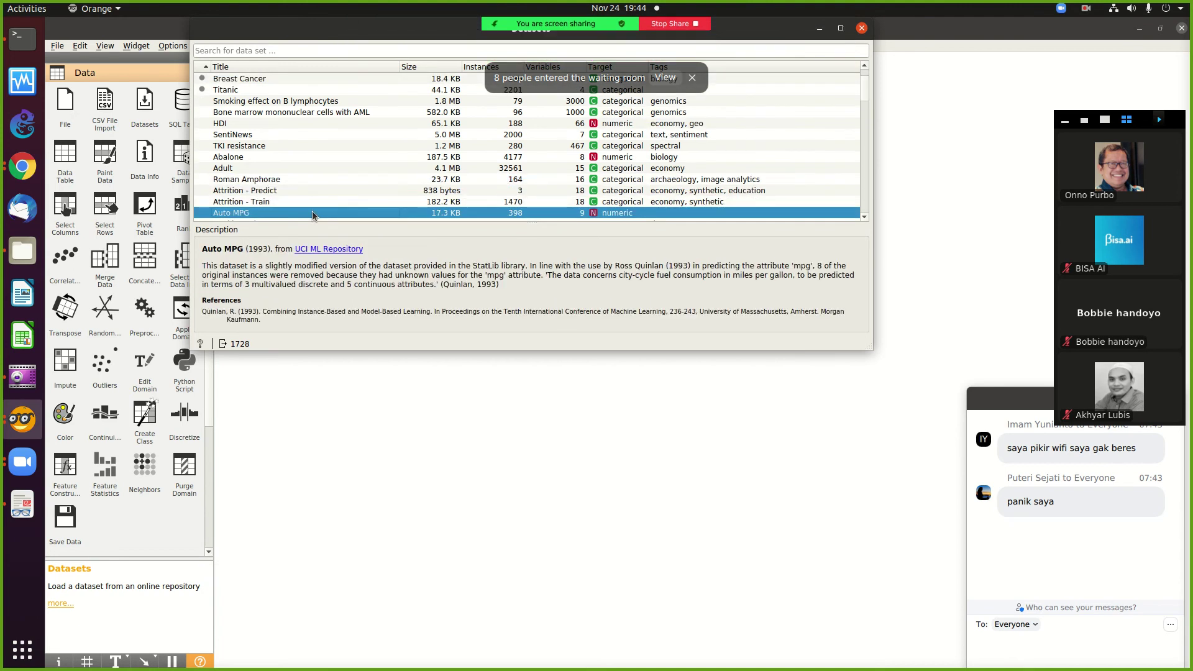
key("Down")
key("Down")
key("Down")
key("Down")
key("Down")
key("Down")
key("Up")
key("Up")
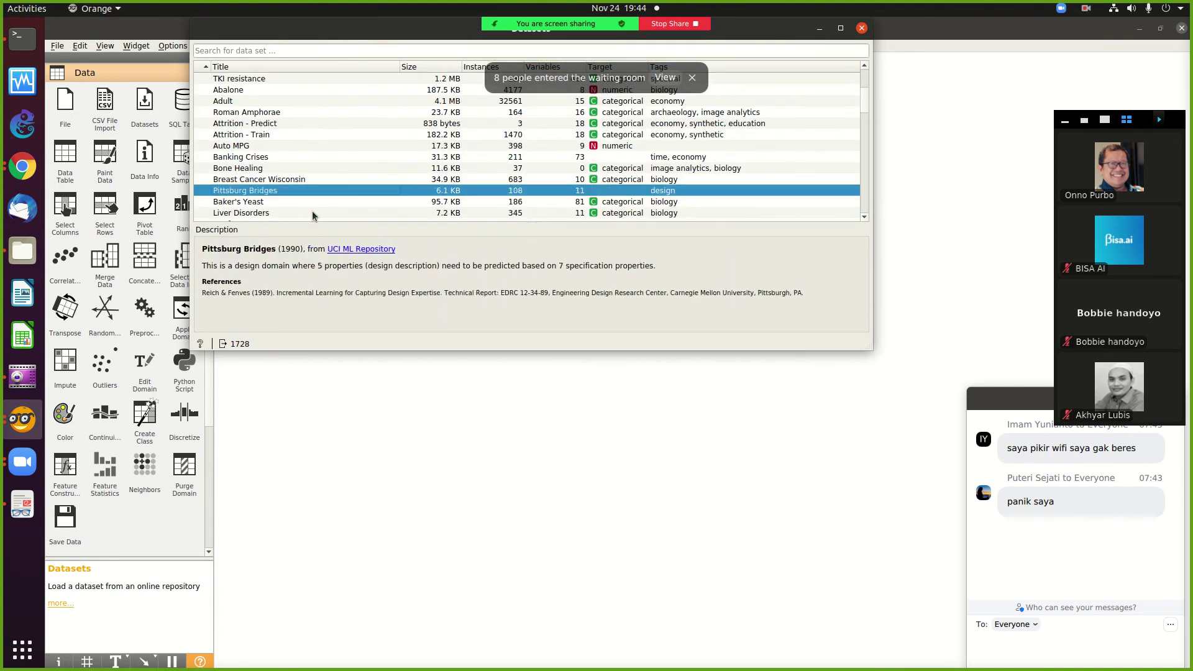
key("Up")
key("Up")
key("Up")
key("Down")
key("Down")
key("Down")
key("Up")
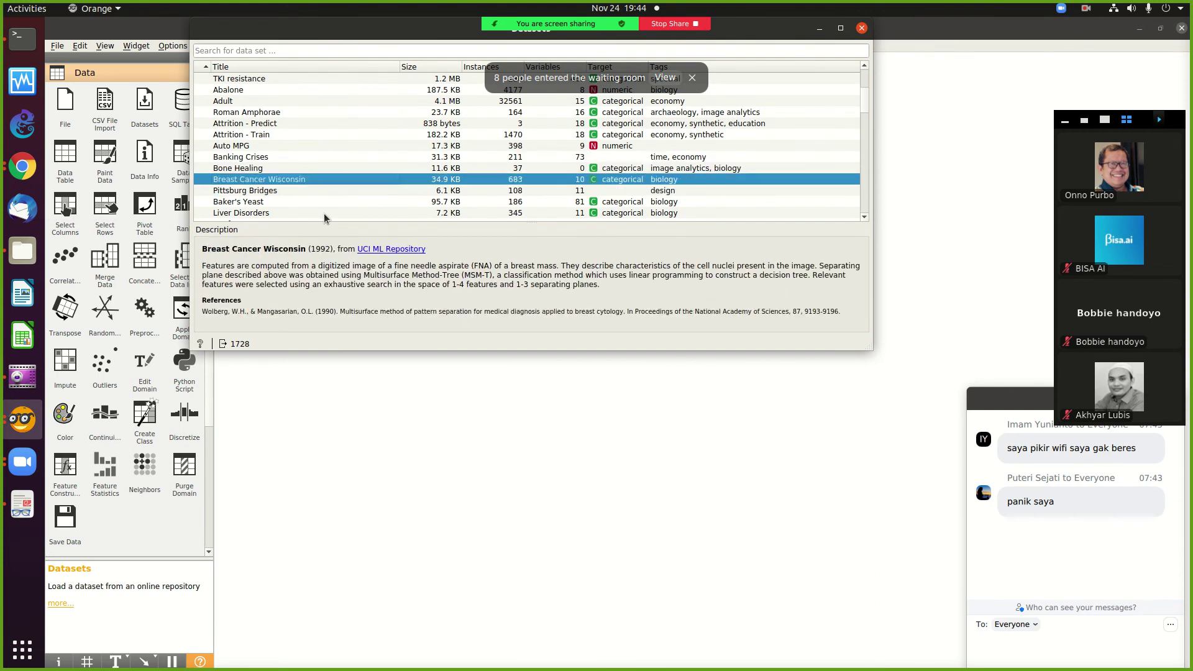
key("Down")
key("Down")
key("Down")
key("Down")
key("Down")
key("Down")
key("Down")
key("Down")
key("Down")
key("Up")
key("Up")
key("Up")
key("Up")
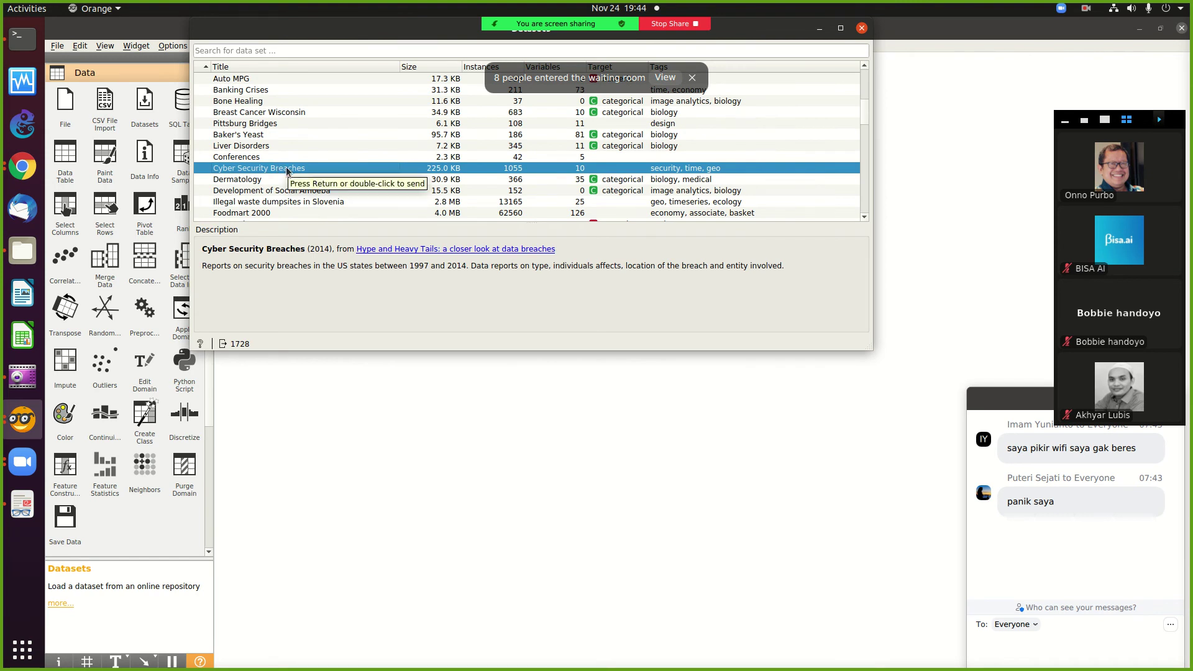
- Return the dataset selection to Car Evaluation and close the Datasets window
key("Up")
key("Up")
key("Up")
key("Up")
key("Up")
key("Up")
key("Up")
key("Up")
key("Up")
key("Up")
key("Up")
key("Up")
key("Up")
key("Up")
key("Up")
key("Up")
key("Up")
key("Up")
key("Up")
key("Up")
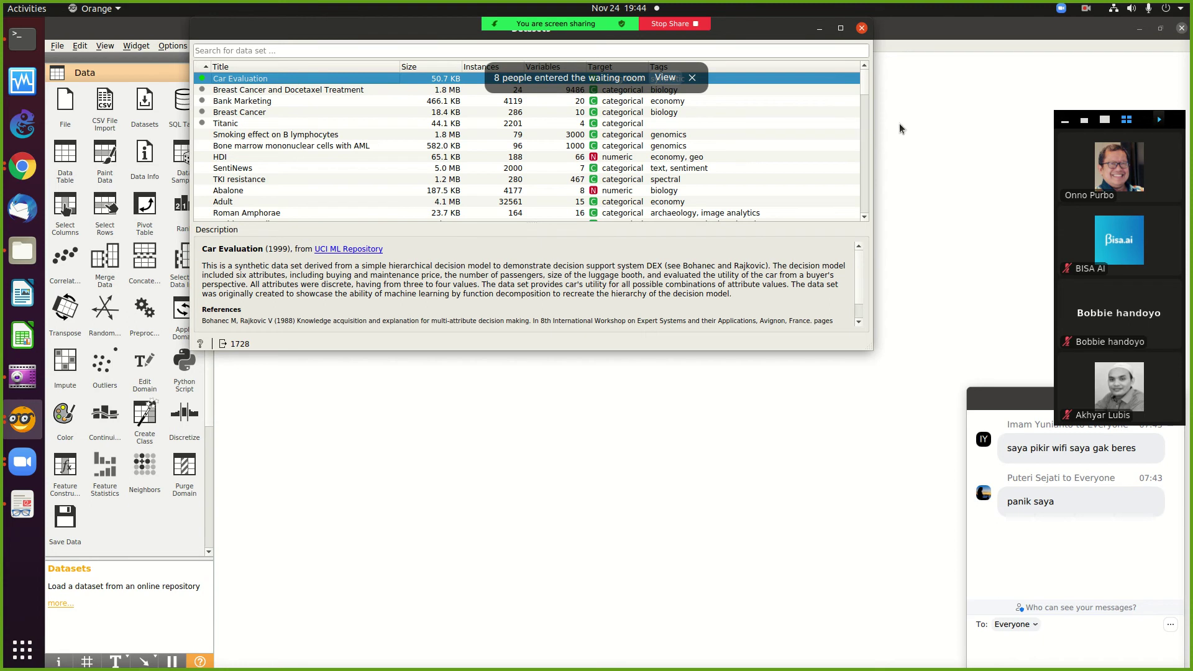
left_click(692, 77)
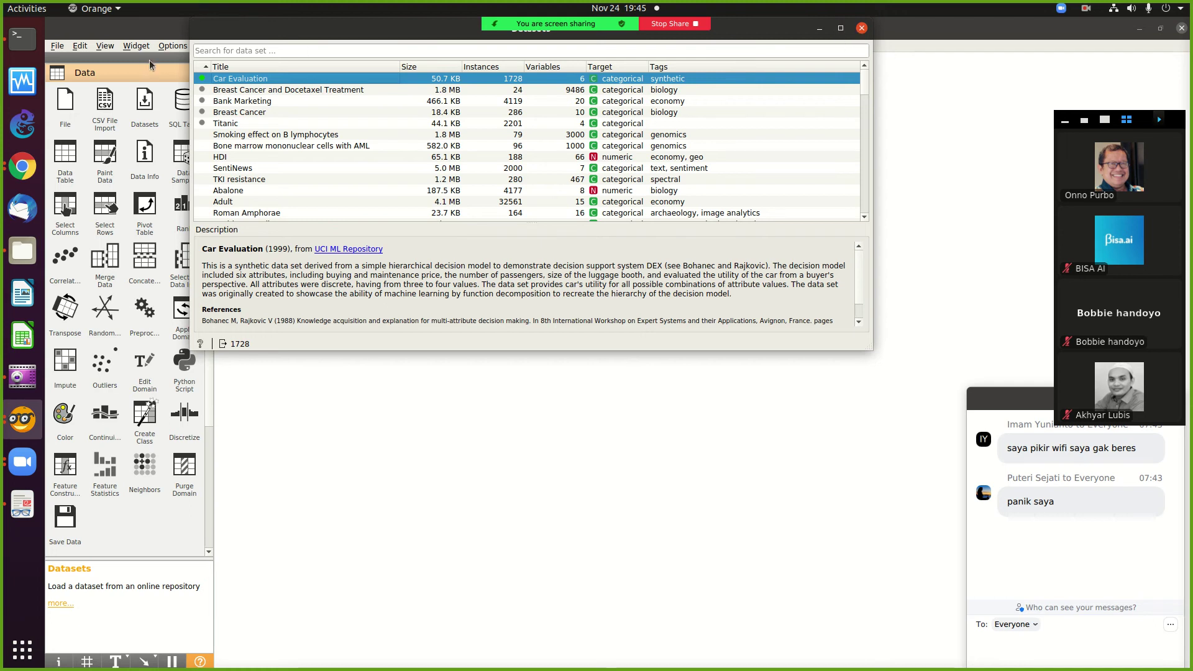
left_click(861, 28)
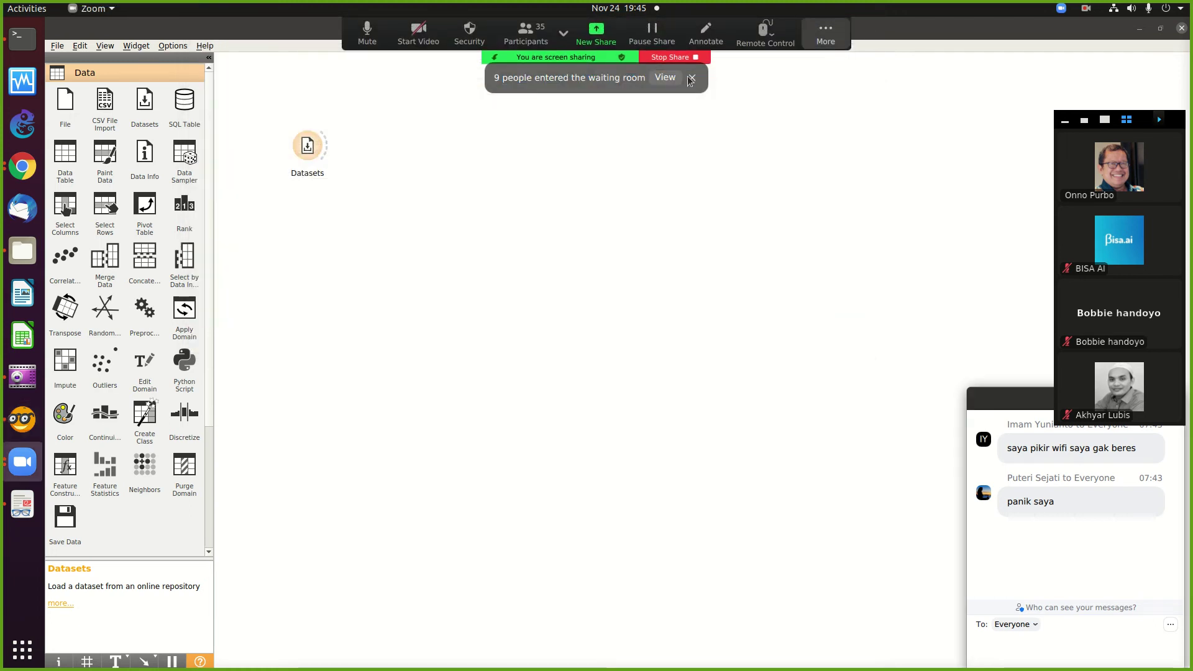
- Place a Data Table widget beside Datasets, link Datasets to it and open the table
left_click_drag(62, 162, 532, 131)
left_click_drag(325, 146, 527, 133)
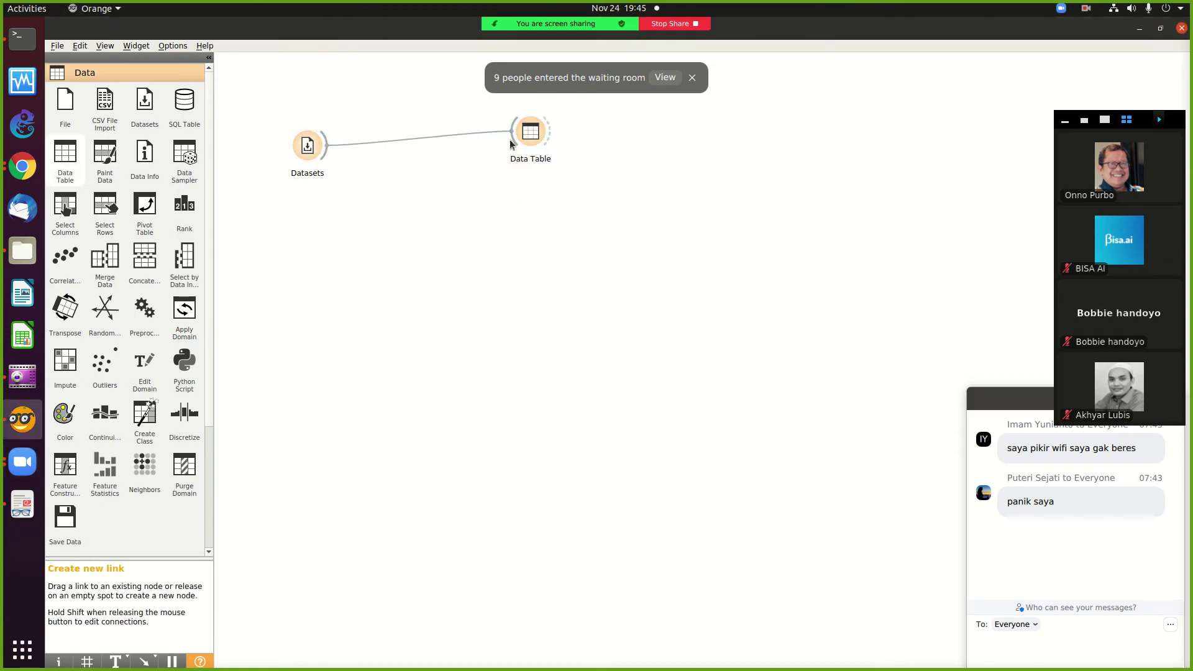
double_click(527, 135)
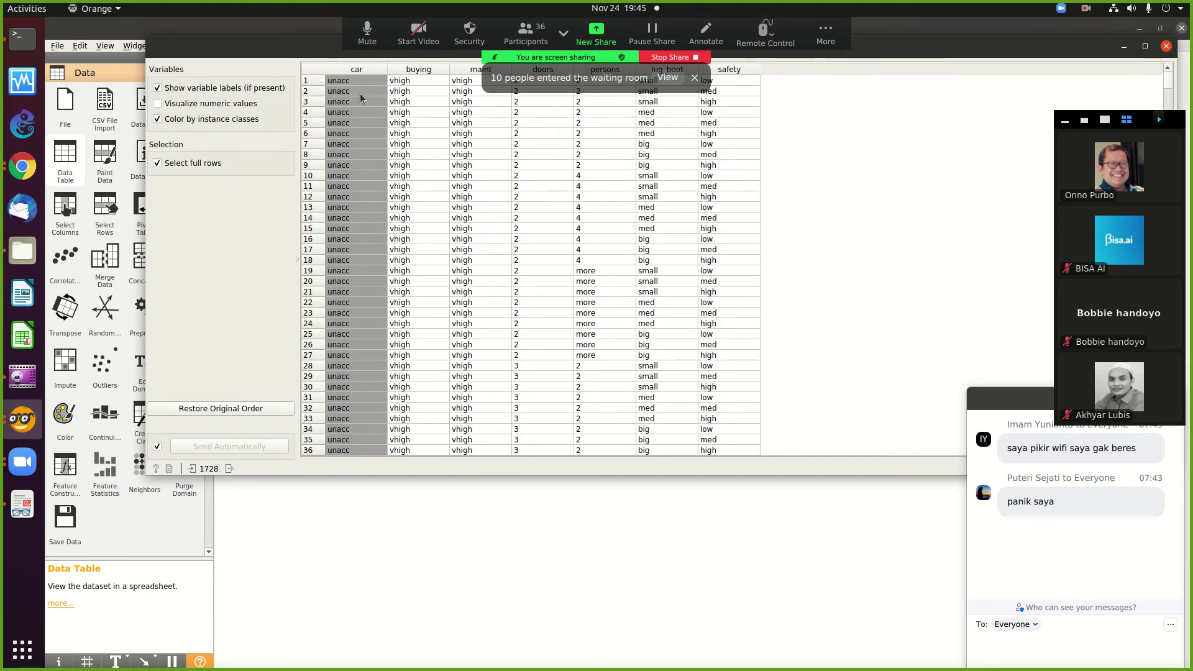
- Examine the car evaluation rows and their attribute columns in the Data Table, then close its window
left_click_drag(843, 54, 812, 114)
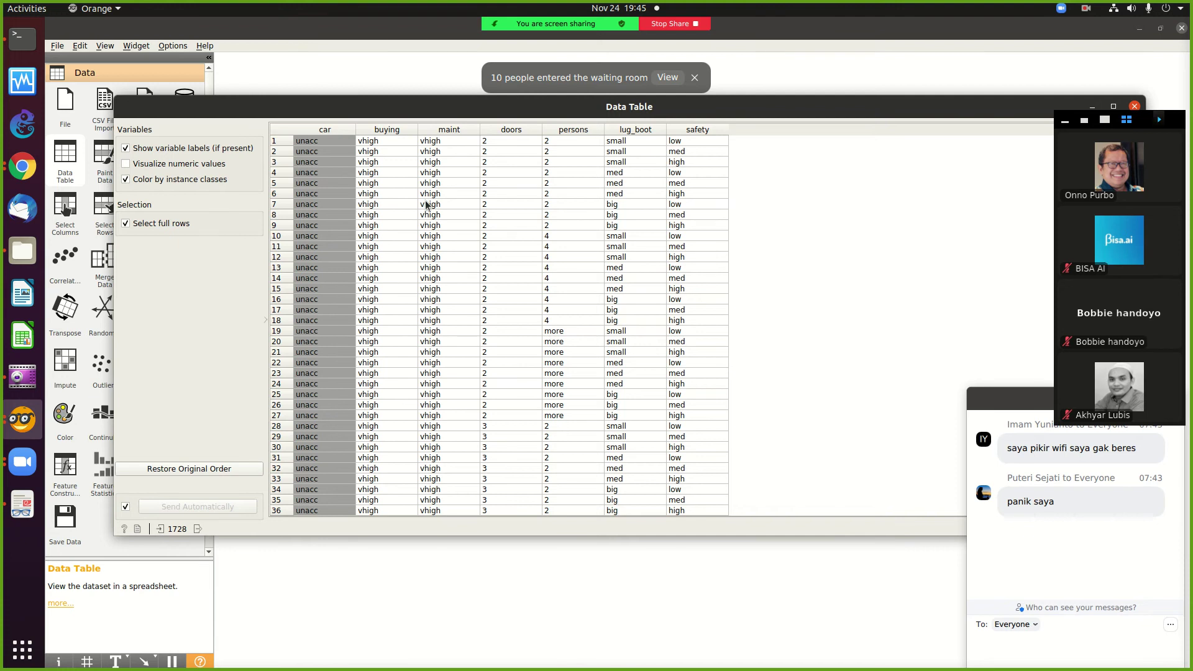
left_click_drag(946, 107, 785, 105)
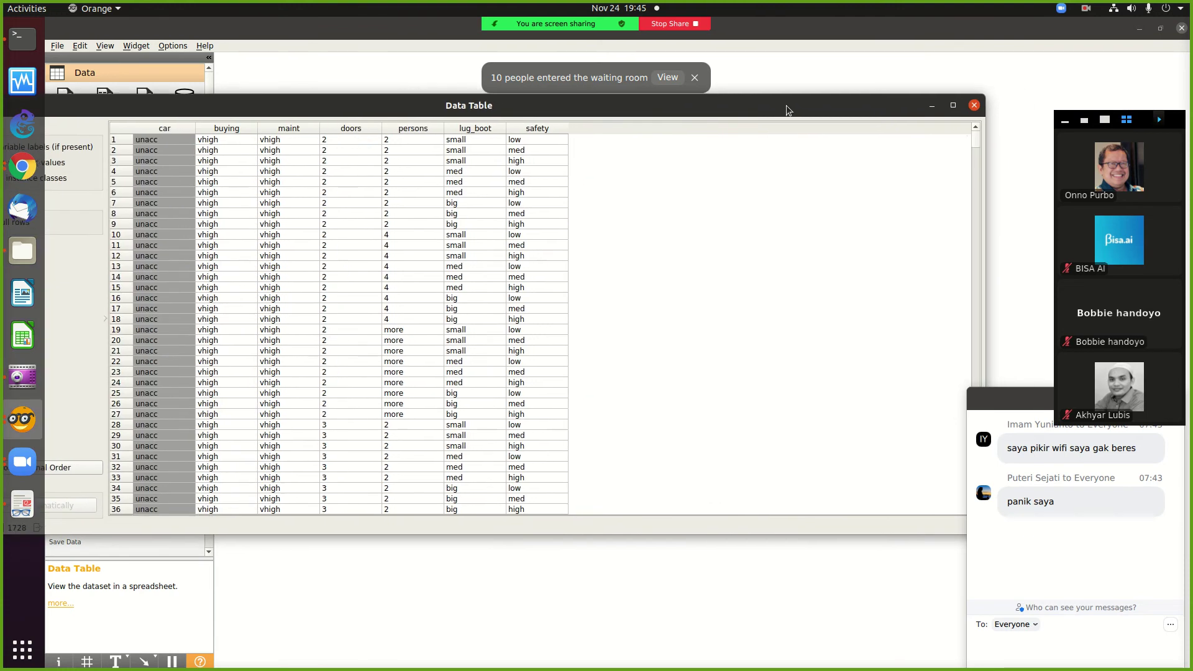
left_click_drag(974, 139, 962, 252)
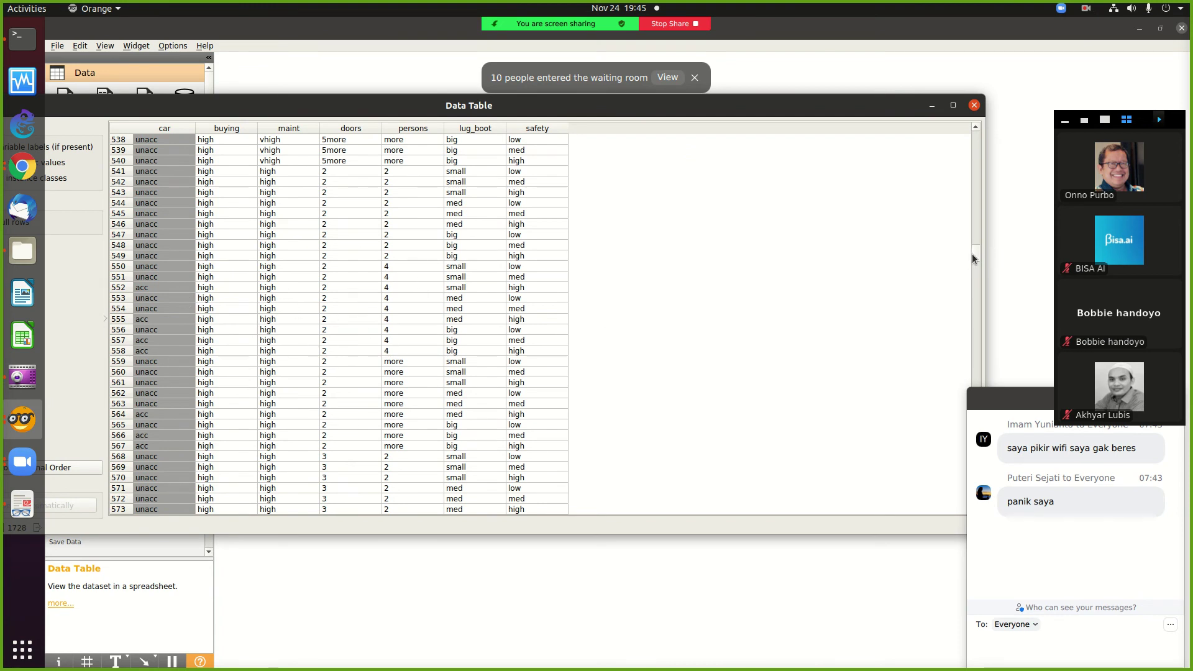
left_click_drag(971, 255, 976, 144)
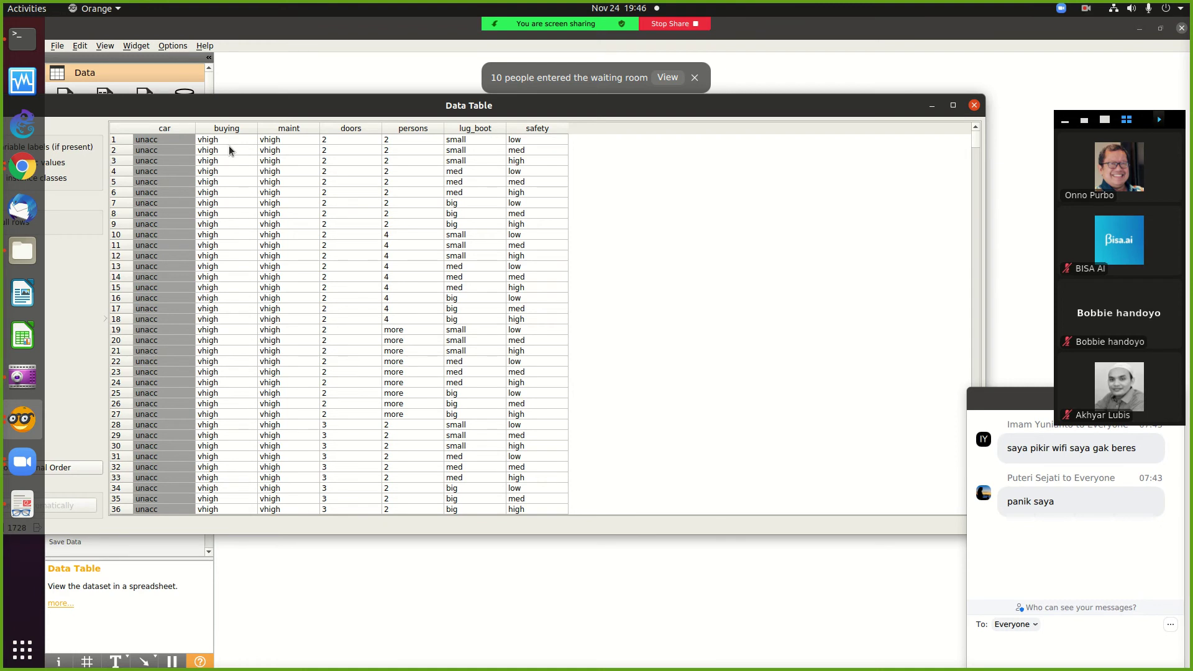
left_click(973, 105)
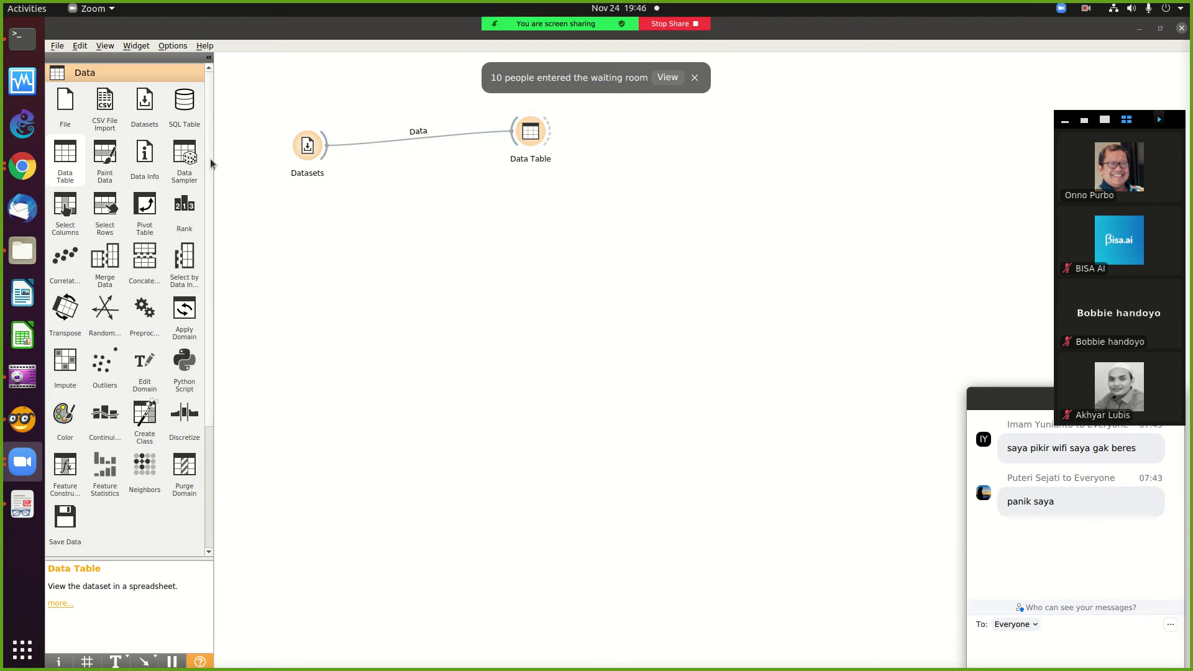
- Add a Neural Network model widget to the canvas and remove its extra copy
left_click_drag(213, 159, 210, 166)
scroll(210, 166, "down", 5)
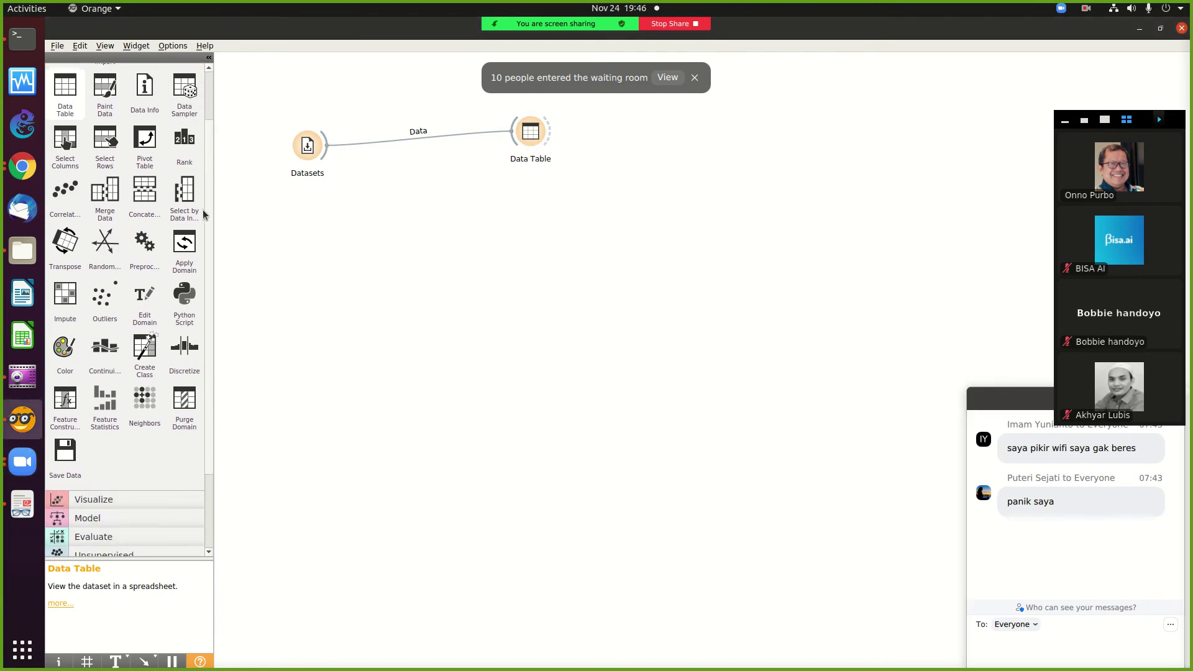
left_click(103, 416)
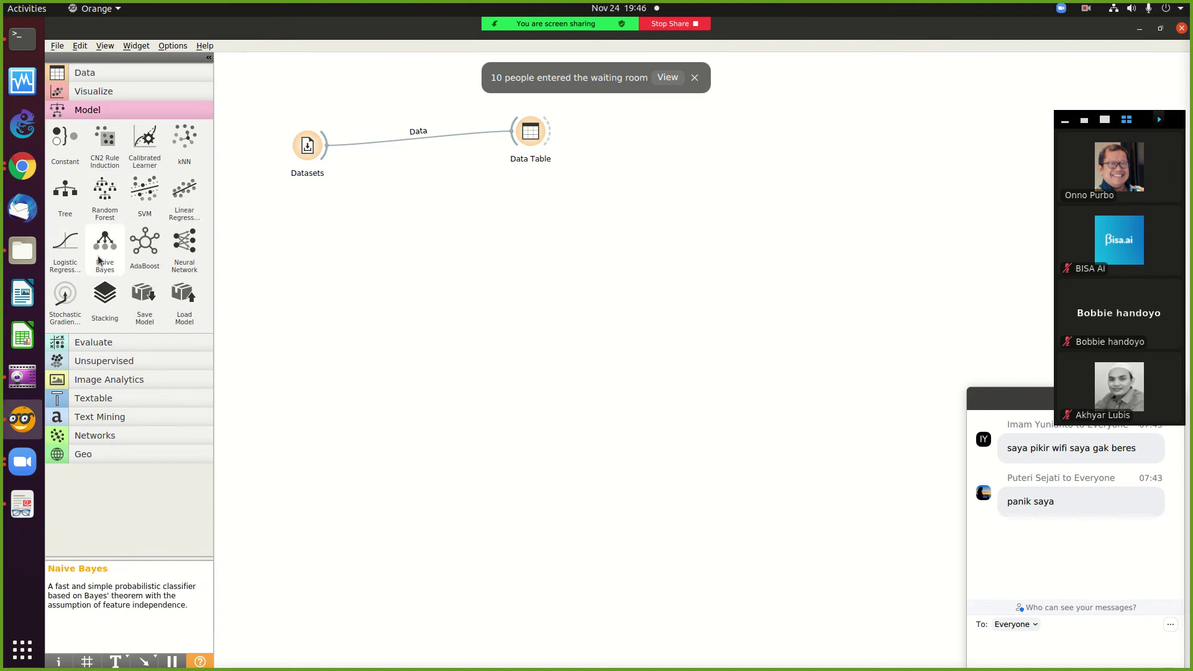
left_click(185, 252)
left_click(185, 252)
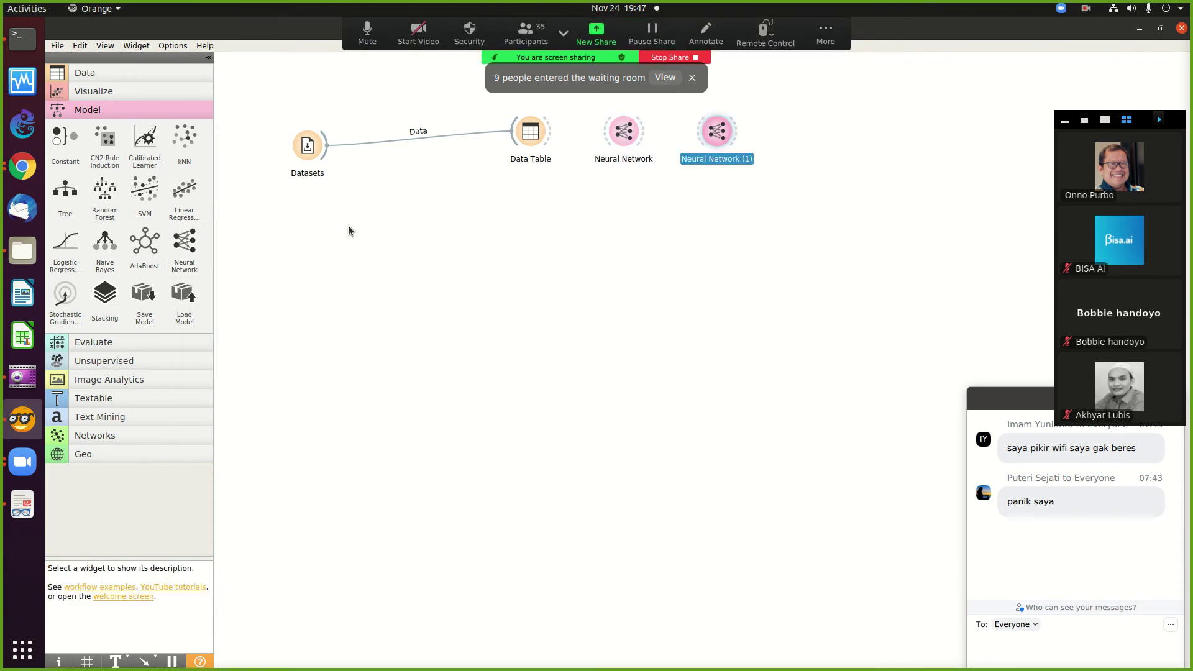
right_click(725, 132)
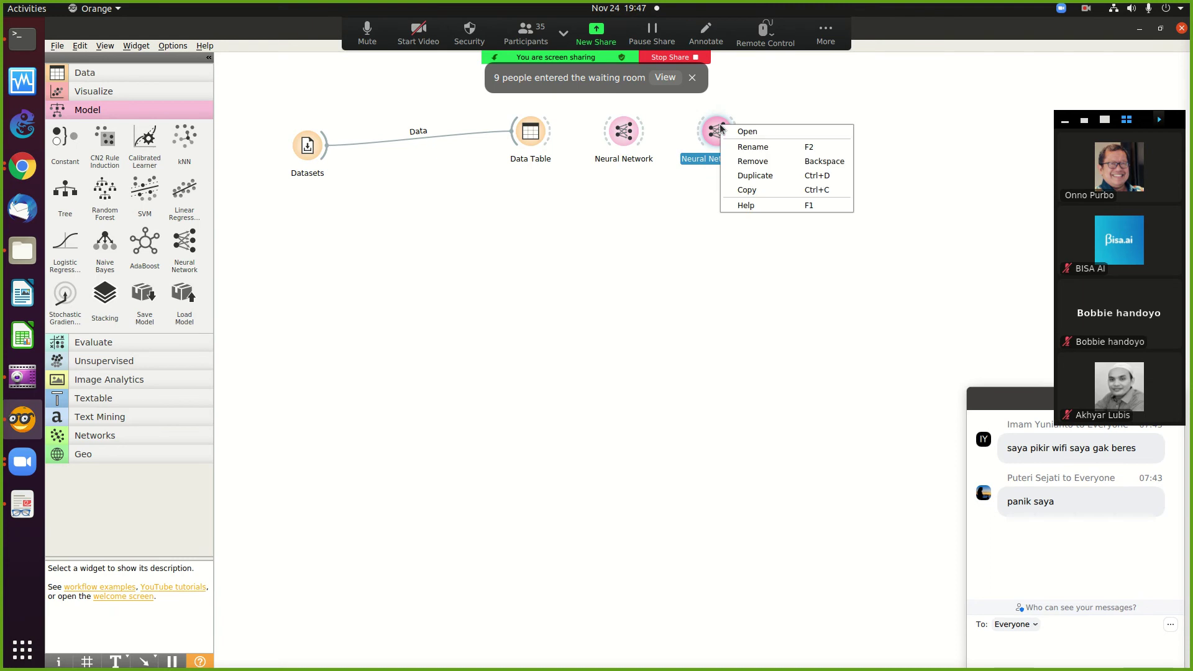
left_click(756, 162)
- View the Neural Network widget's settings and activation function options, then remove the widget from the canvas
double_click(624, 132)
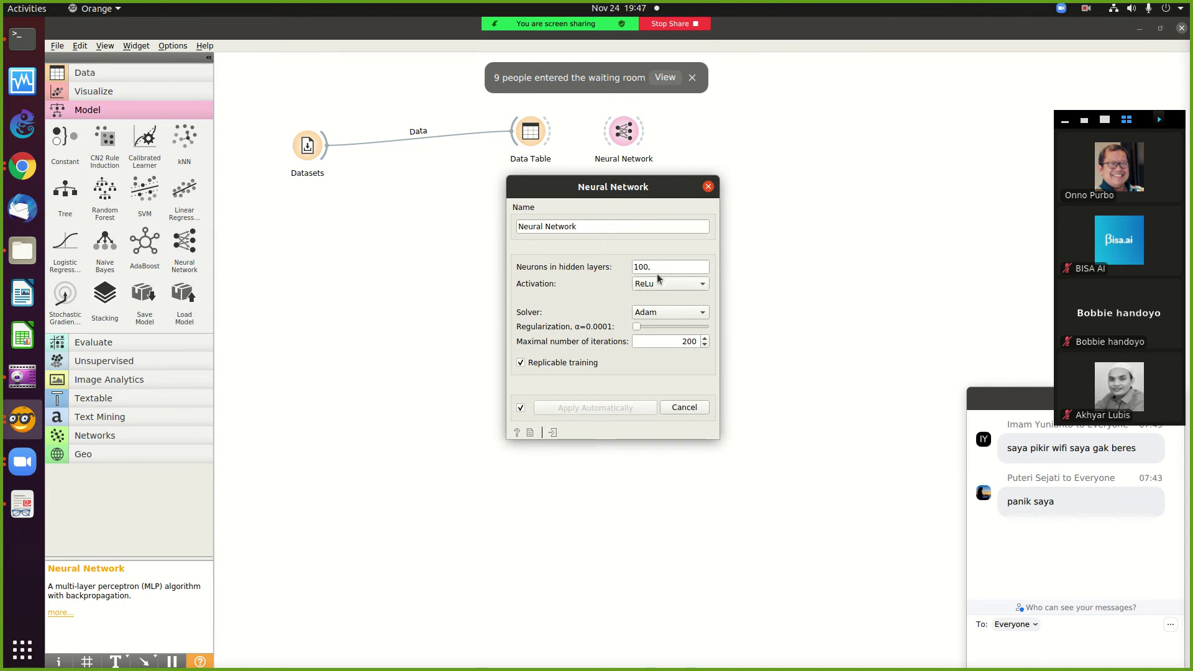
left_click(696, 286)
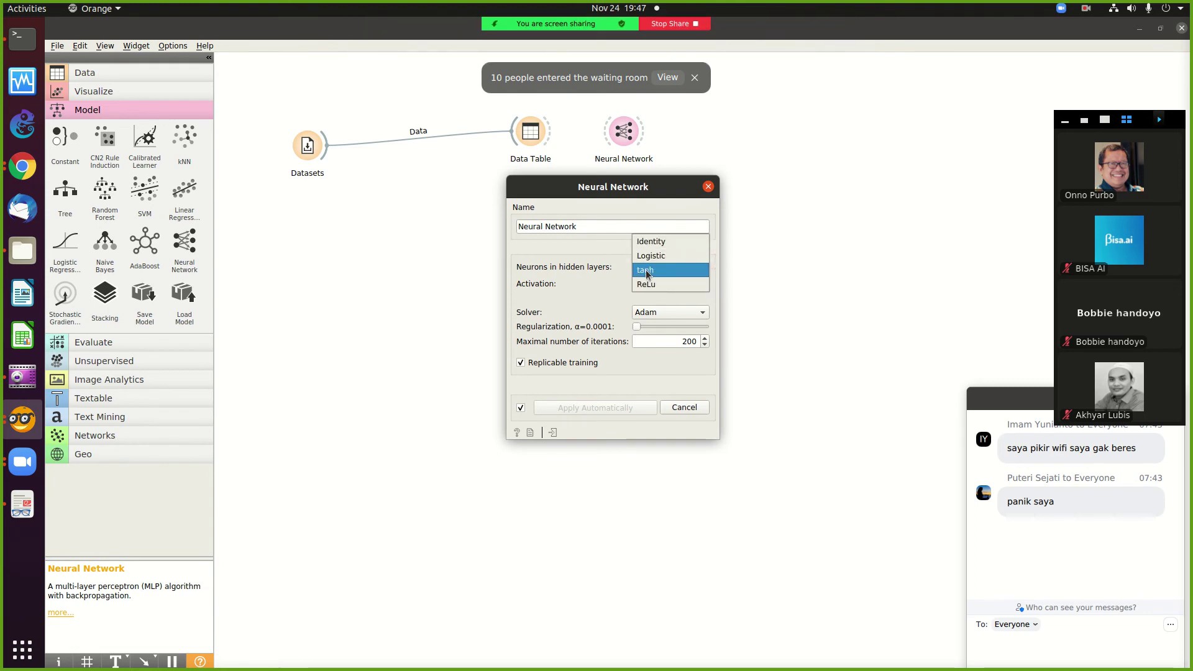
left_click(593, 293)
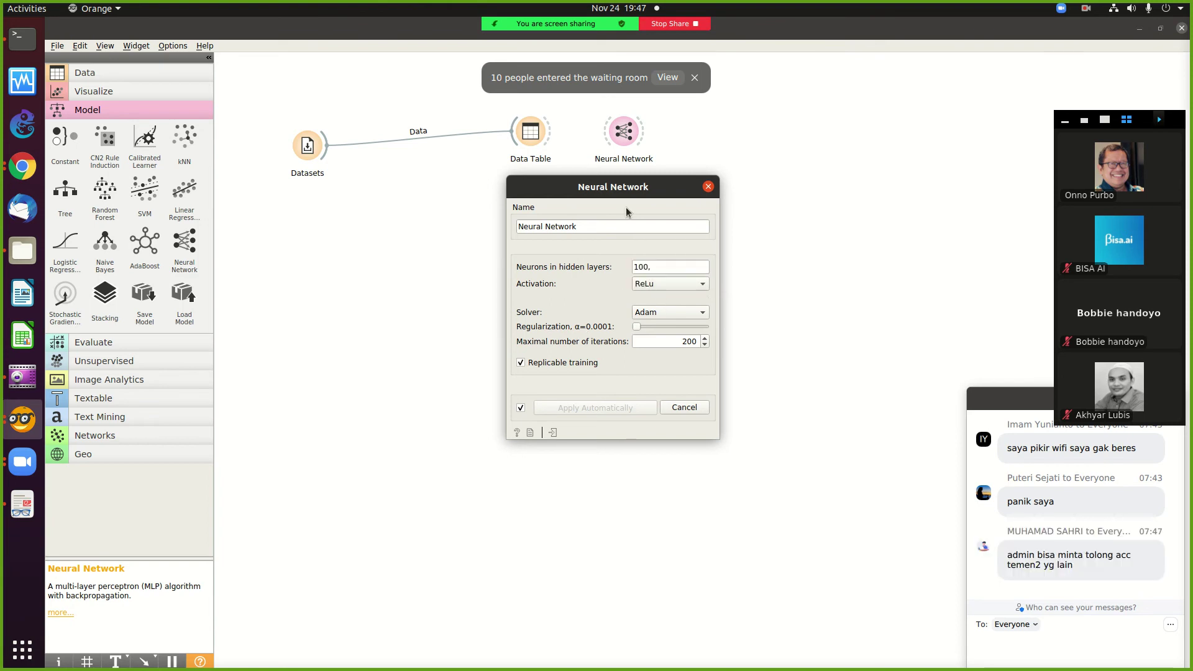
left_click(709, 187)
right_click(634, 145)
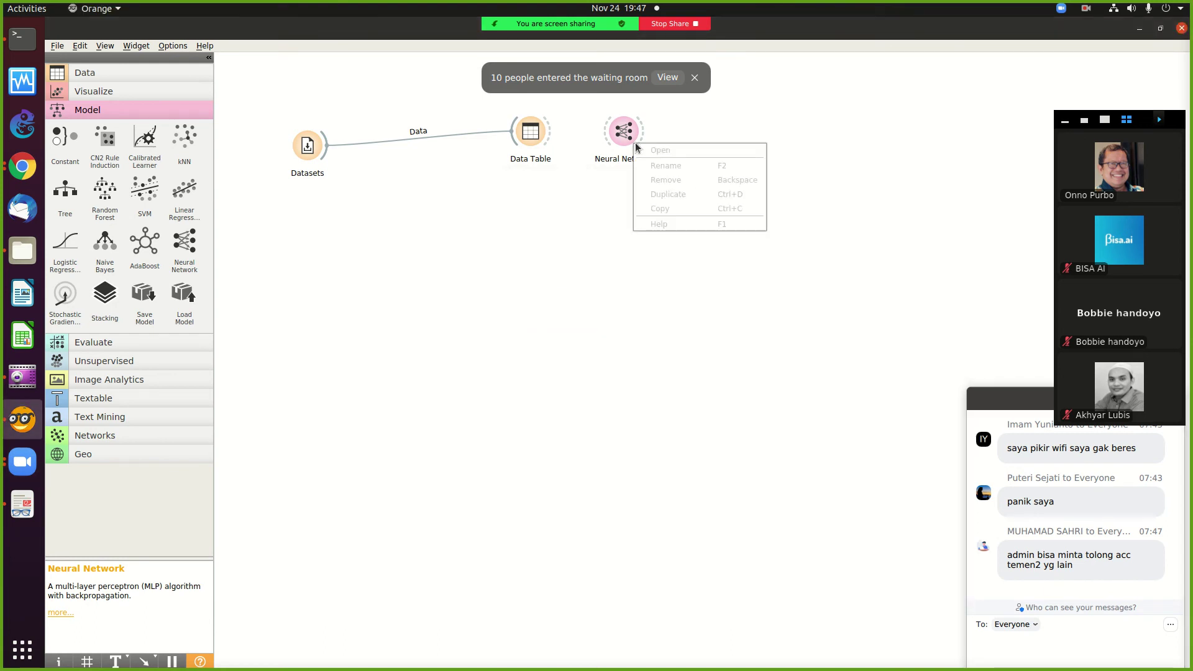
right_click(622, 138)
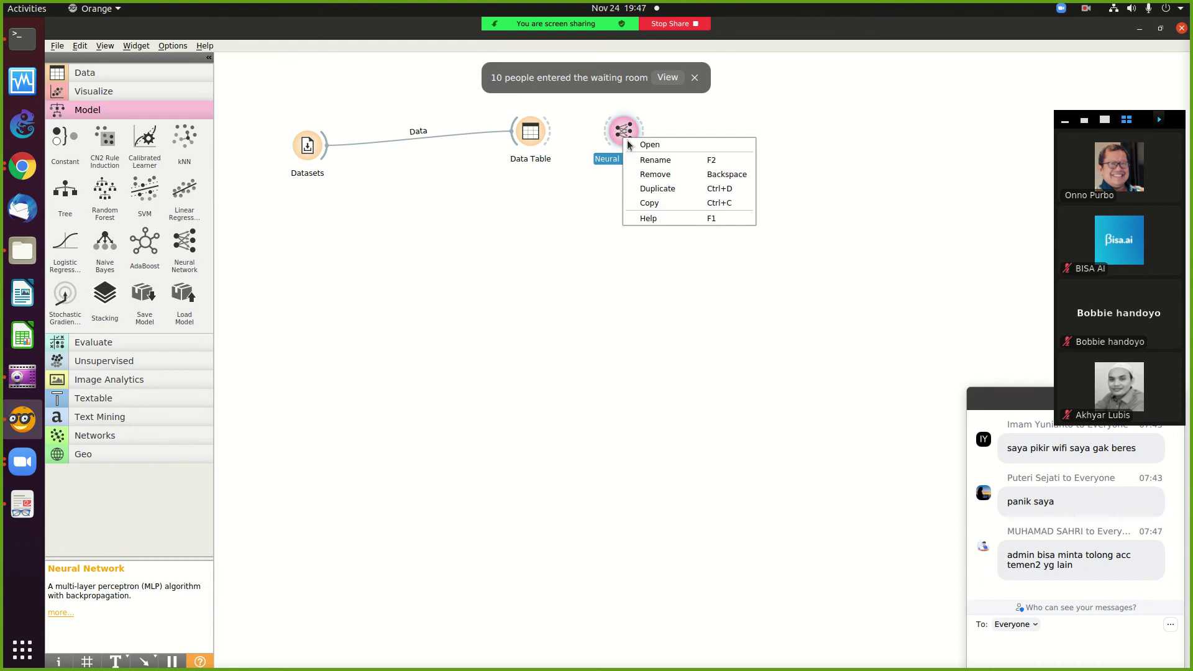
left_click(655, 177)
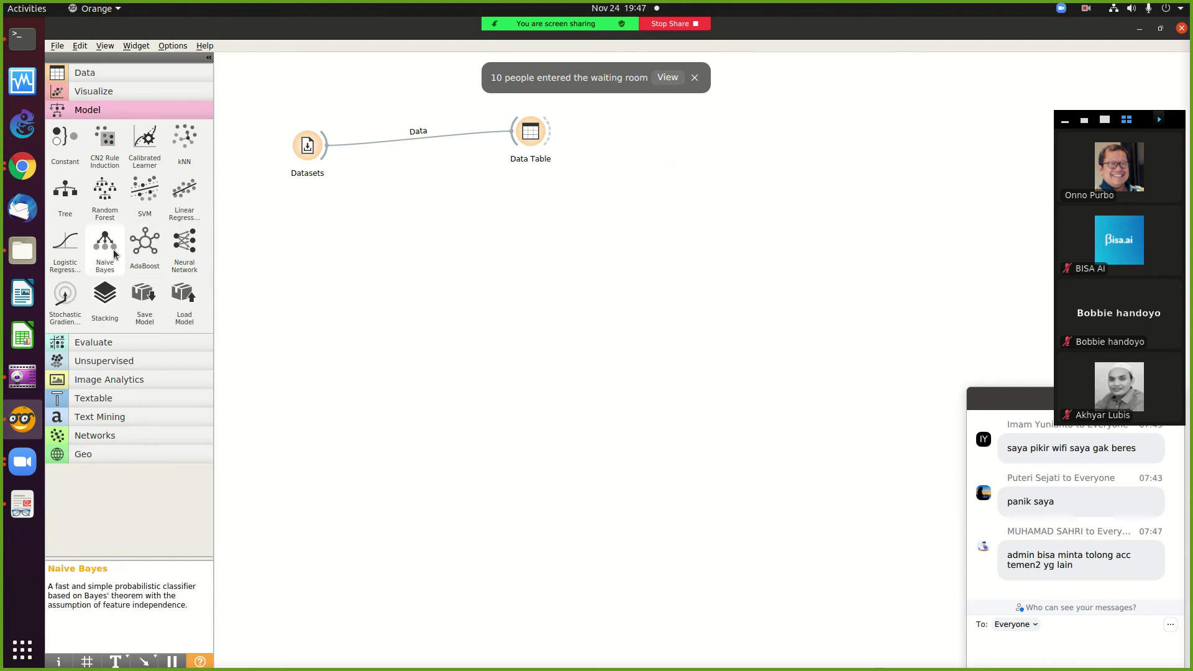
- Place a Tree model widget and a Test and Score widget below the Data Table, with Tree moved lower on the canvas
left_click_drag(65, 192, 386, 243)
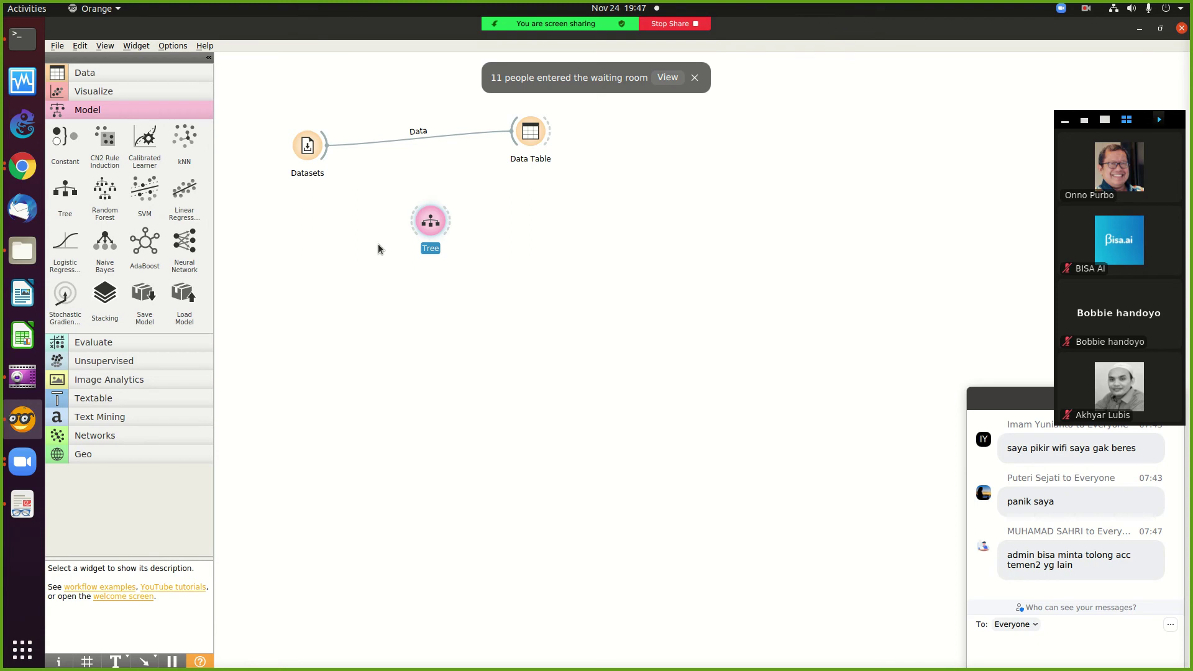
left_click(93, 342)
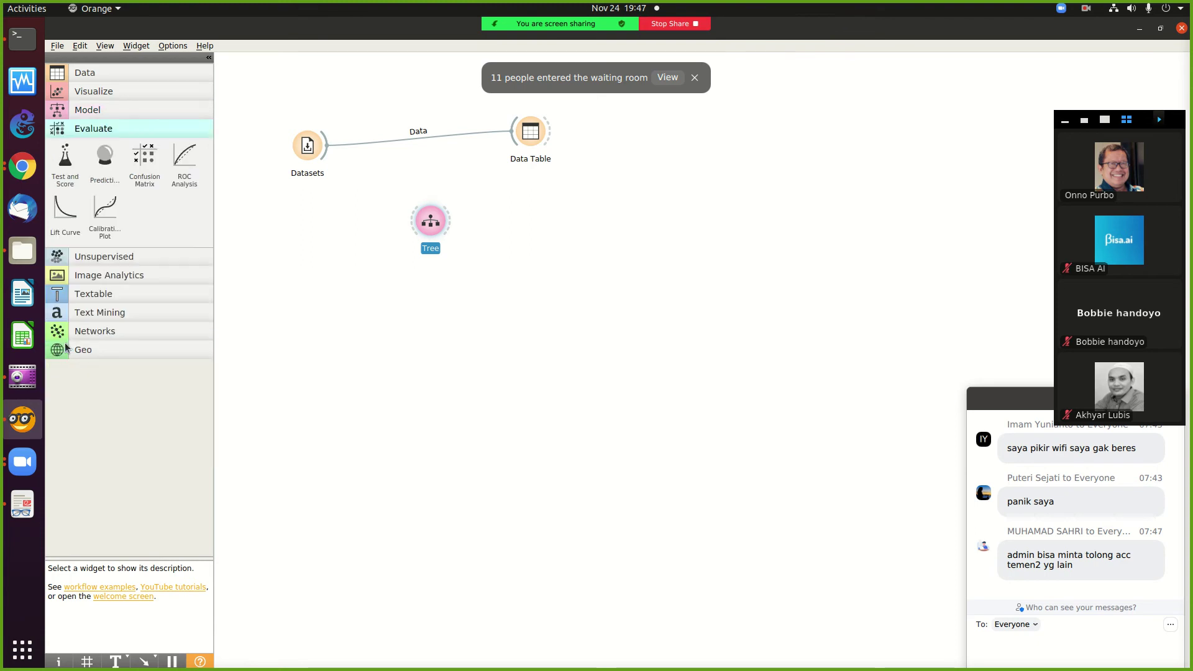
left_click_drag(68, 168, 584, 209)
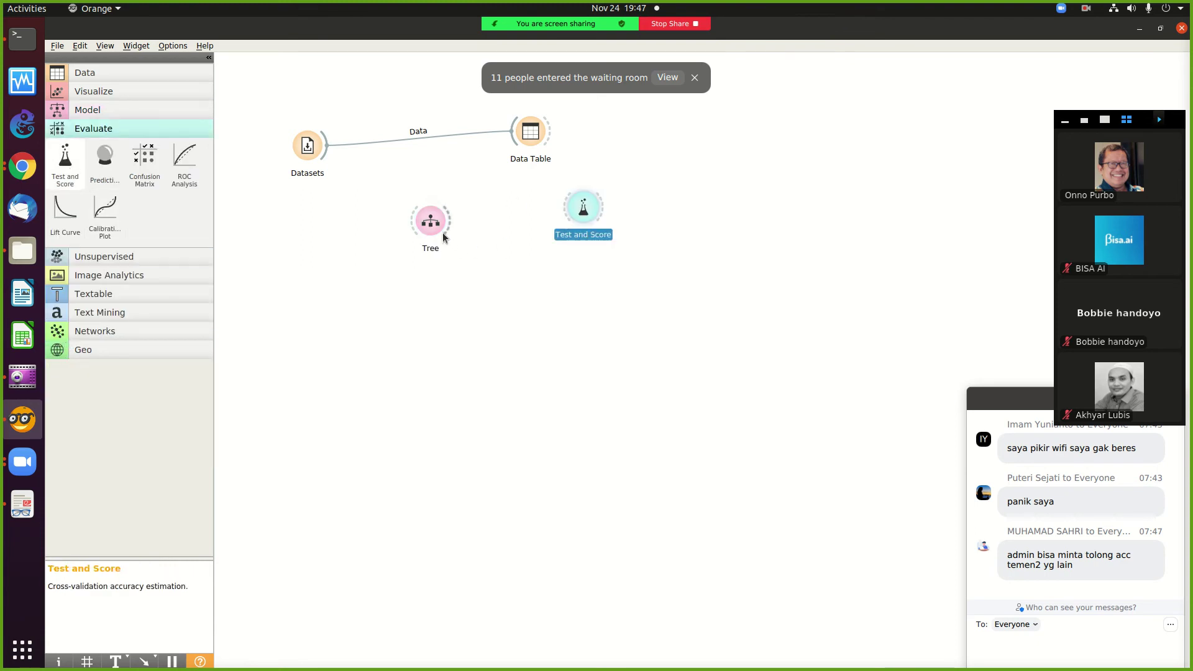
left_click_drag(435, 231, 420, 289)
- Add Random Forest and Logistic Regression widgets, and link Datasets and all three models to Test and Score
left_click(87, 109)
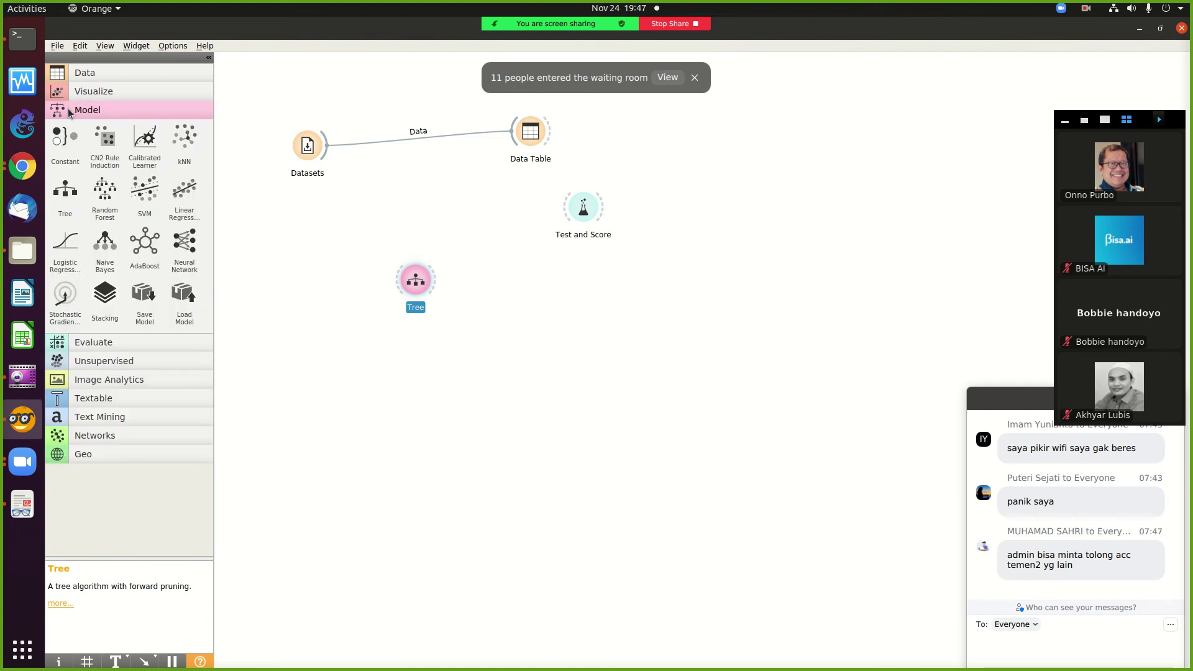
left_click_drag(105, 193, 426, 328)
left_click_drag(66, 245, 581, 210)
left_click_drag(435, 280, 583, 212)
left_click_drag(445, 327, 588, 215)
left_click_drag(327, 146, 581, 207)
- Check the sampling options and evaluation results of the three models in Test and Score, then close its window
double_click(581, 209)
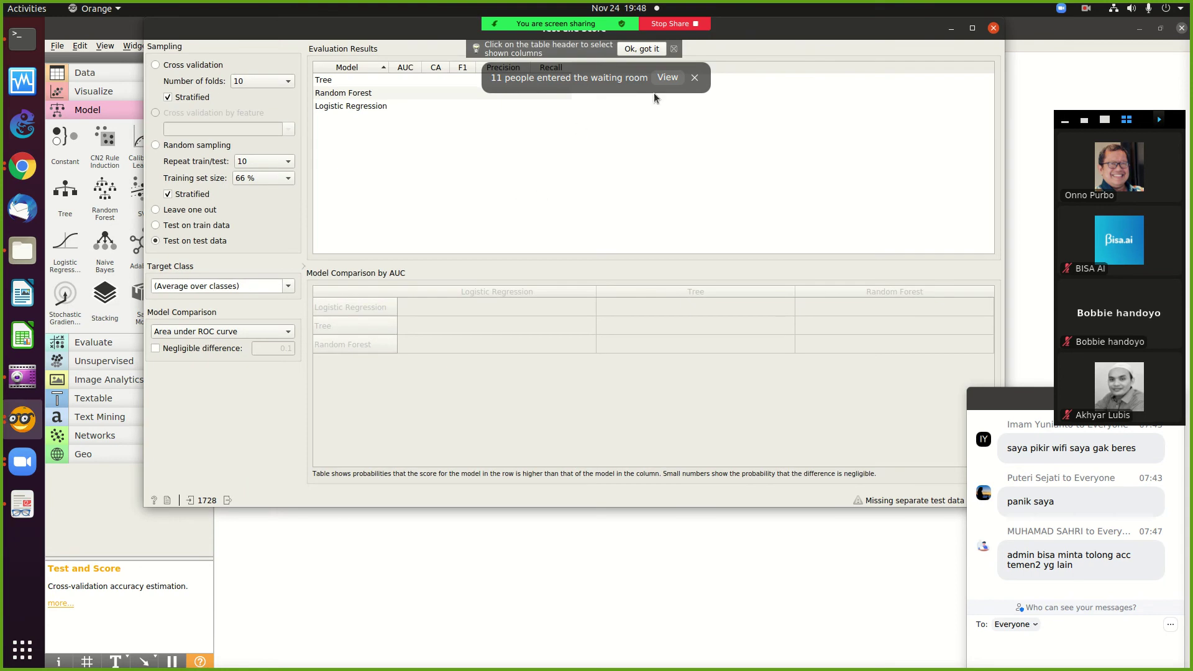
left_click(993, 28)
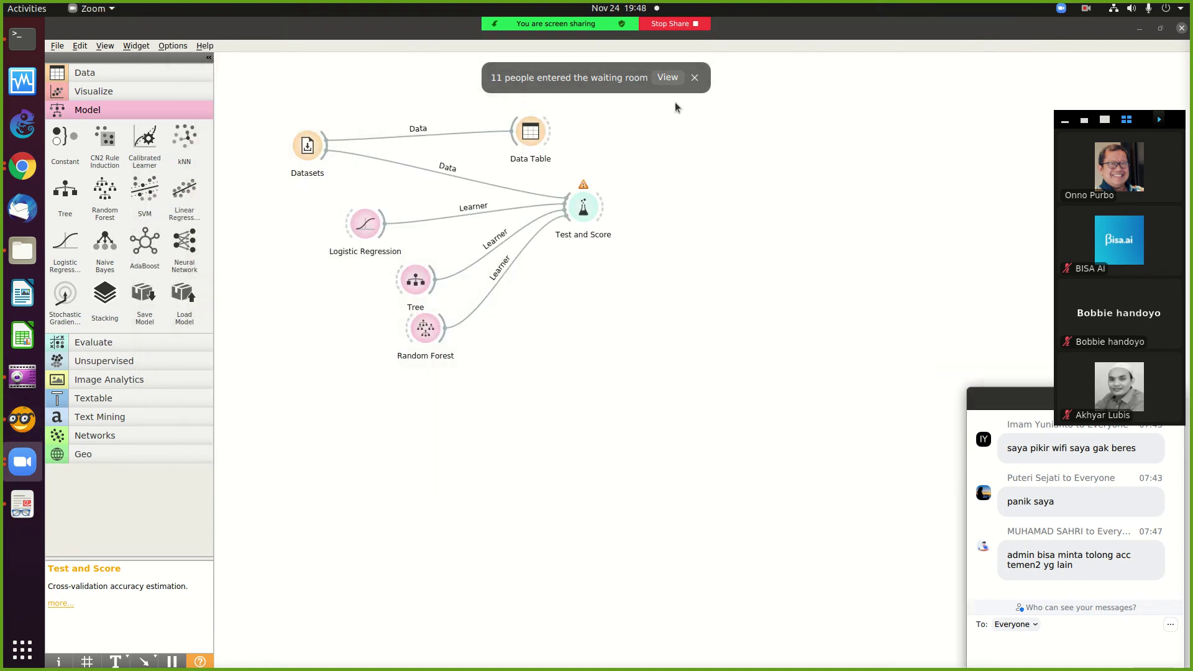
double_click(585, 206)
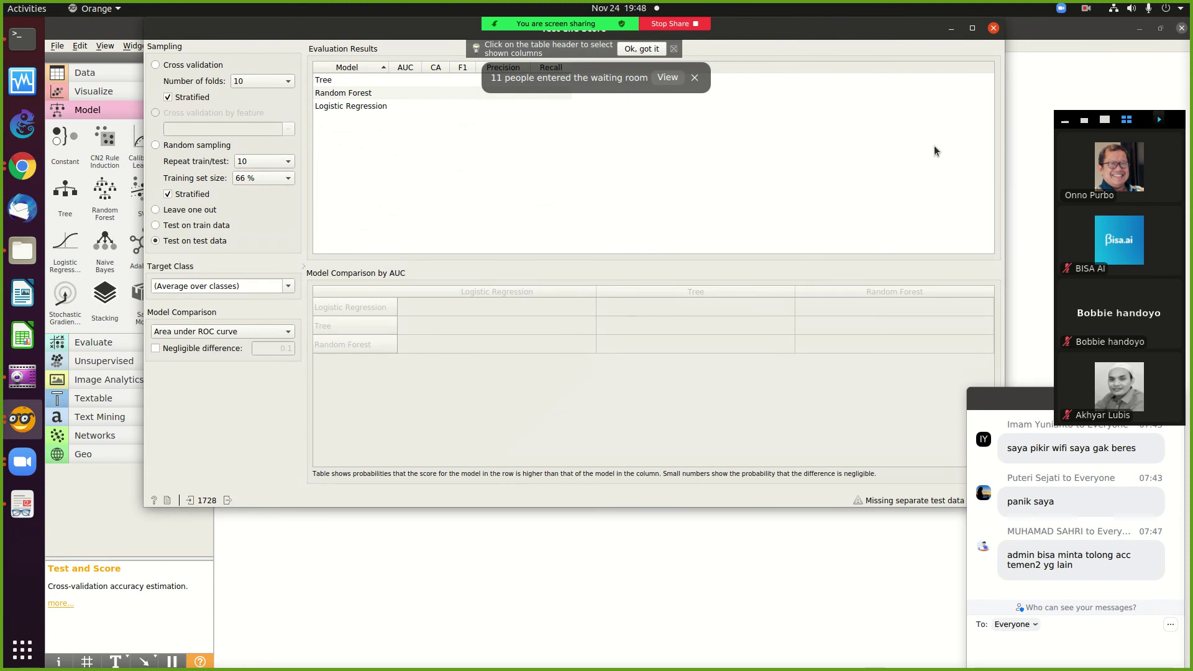
left_click(993, 28)
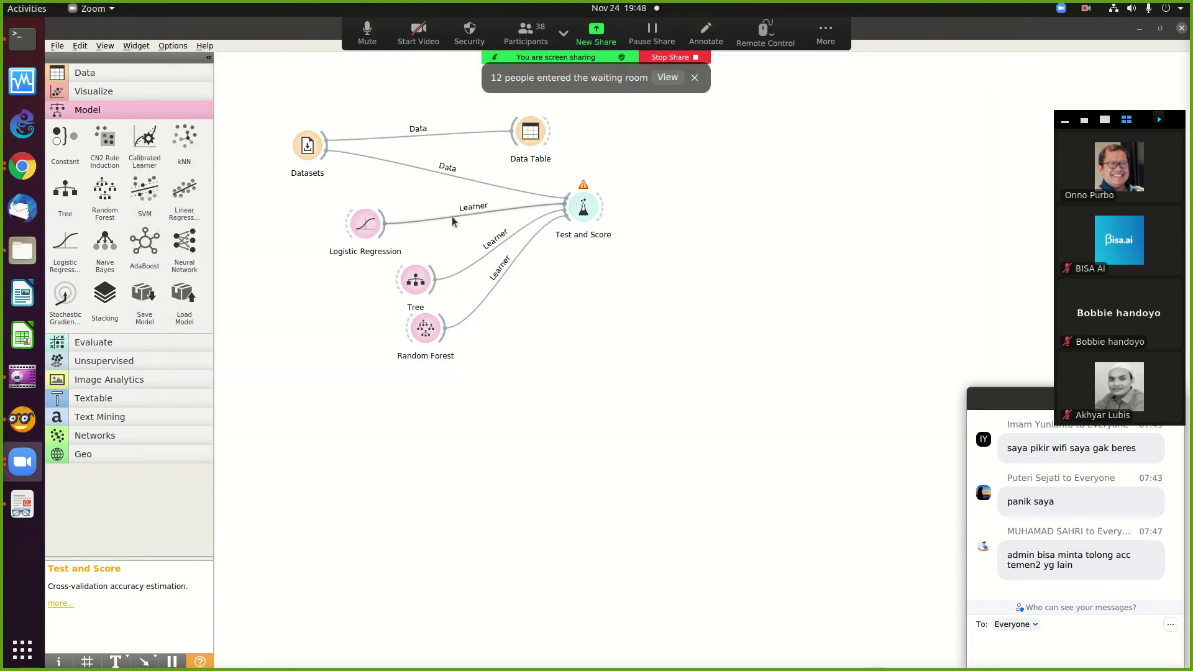
- Remove the Logistic Regression widget and set the sampling in Test and Score to Cross validation
right_click(368, 221)
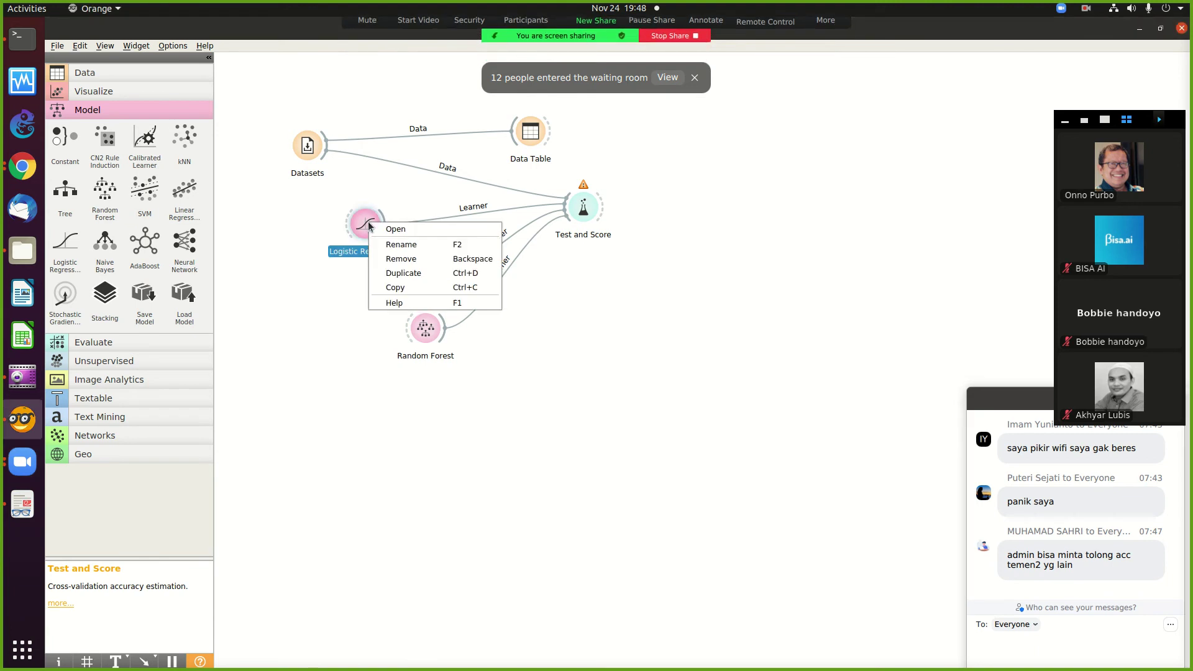
left_click(392, 261)
double_click(585, 210)
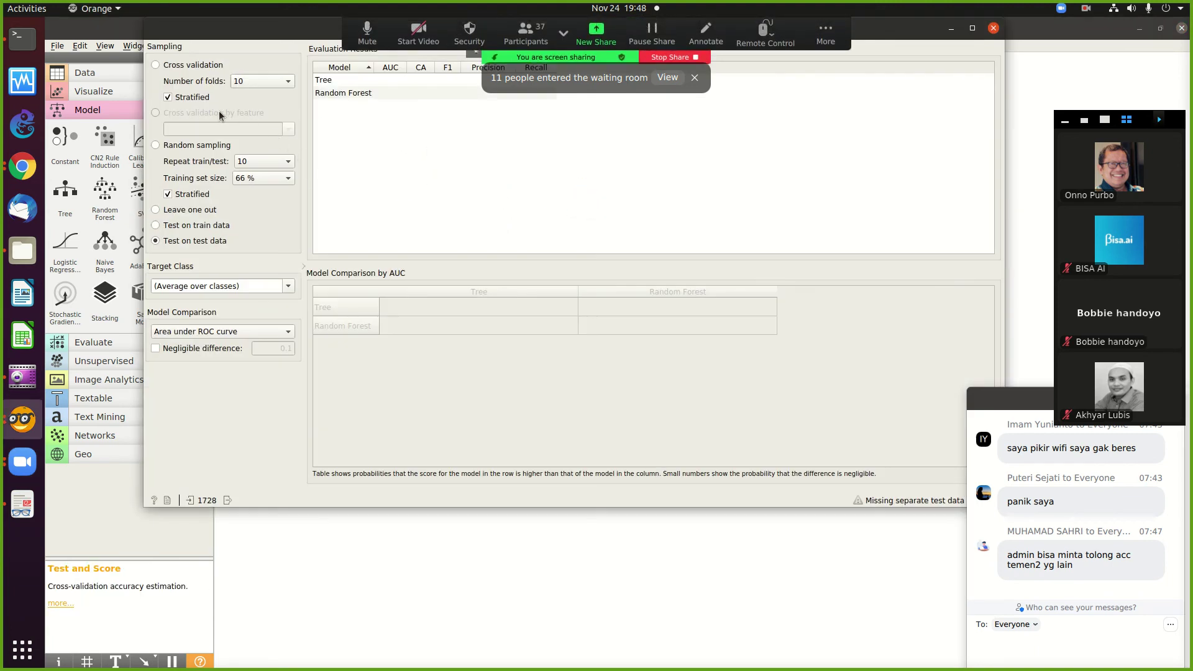
left_click(155, 65)
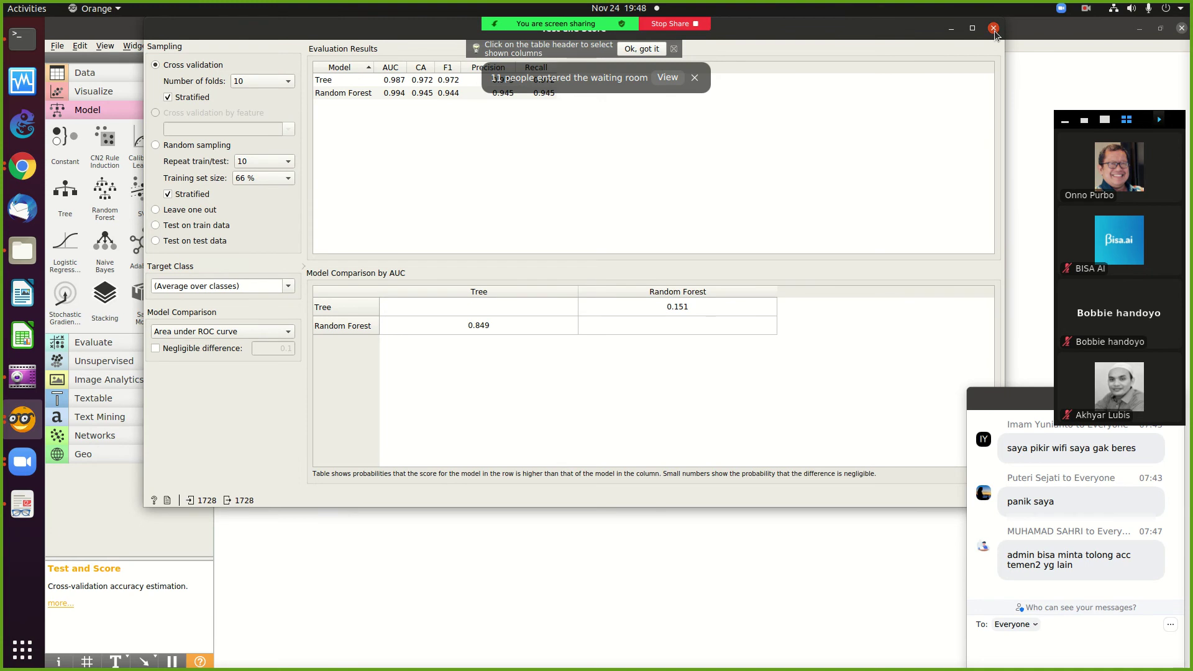
left_click(994, 28)
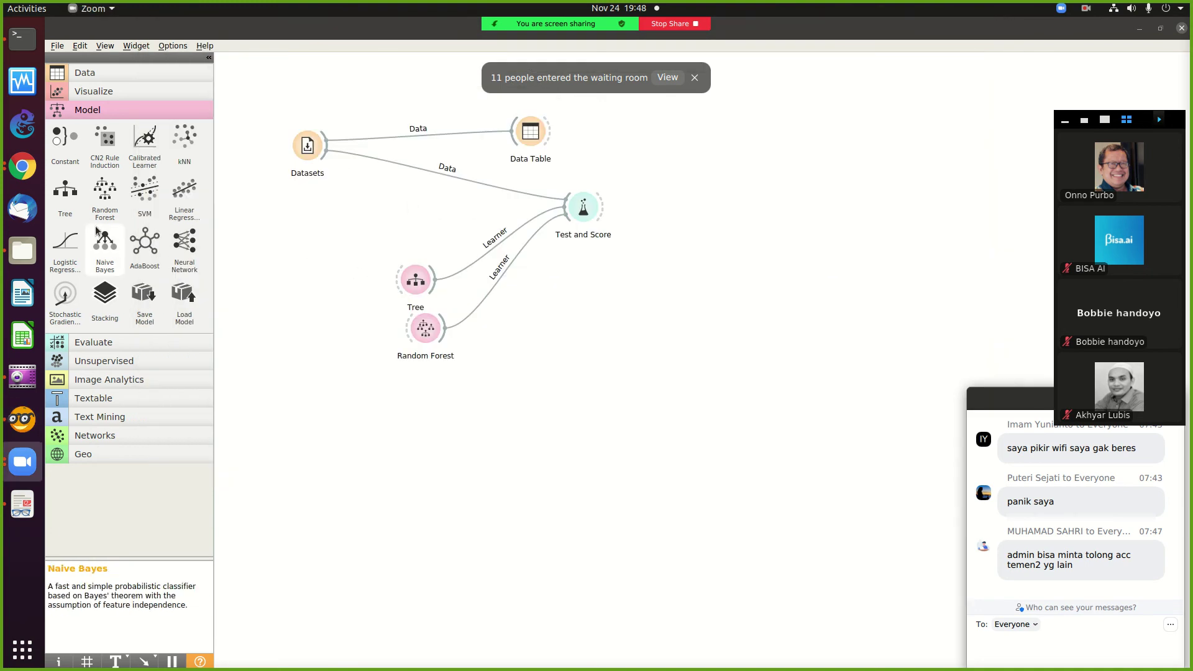
- Add Logistic Regression linked to Test and Score again and compare its scores with Tree and Random Forest
left_click_drag(65, 242, 572, 211)
double_click(578, 210)
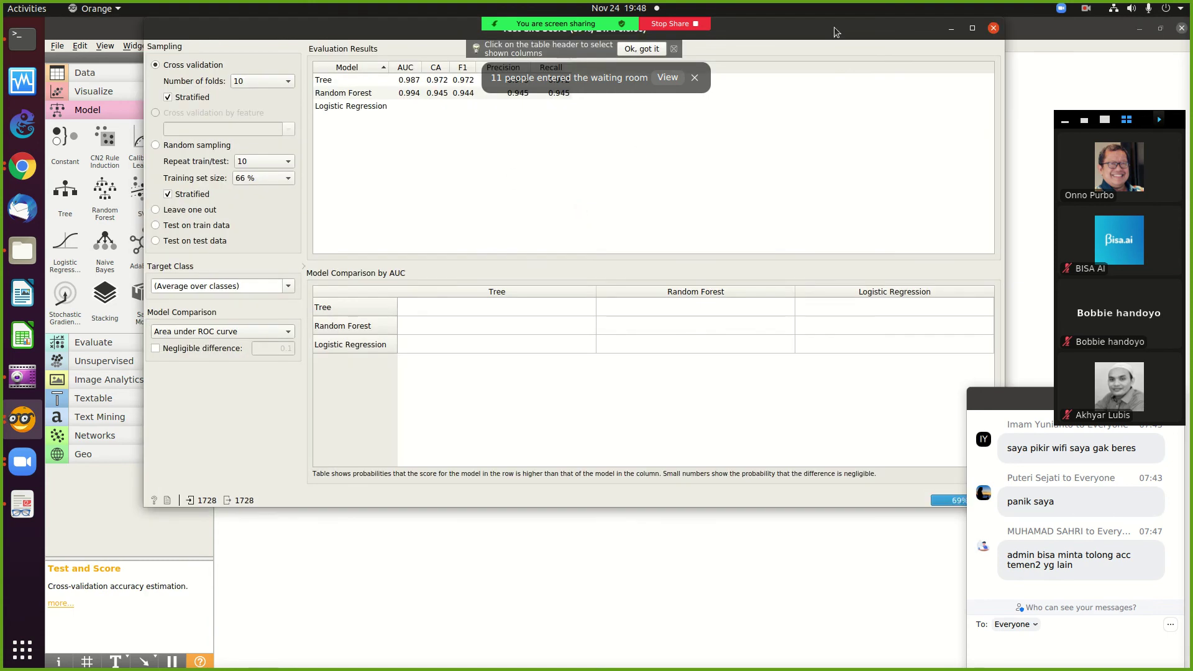
left_click_drag(855, 32, 854, 163)
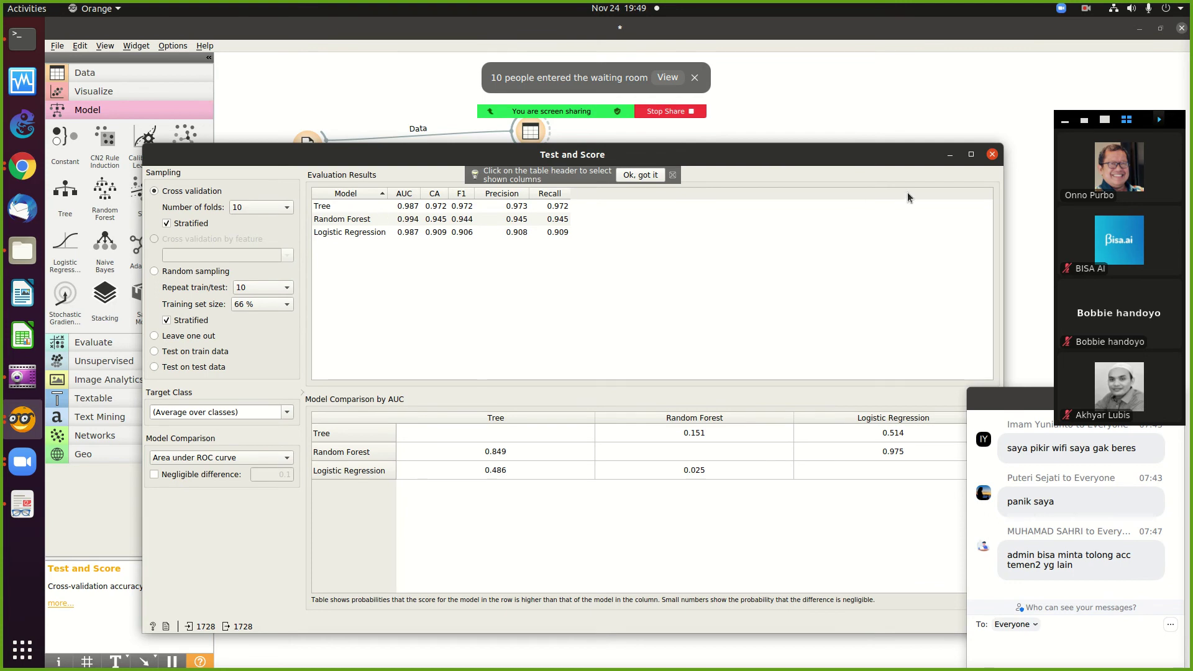
left_click(993, 156)
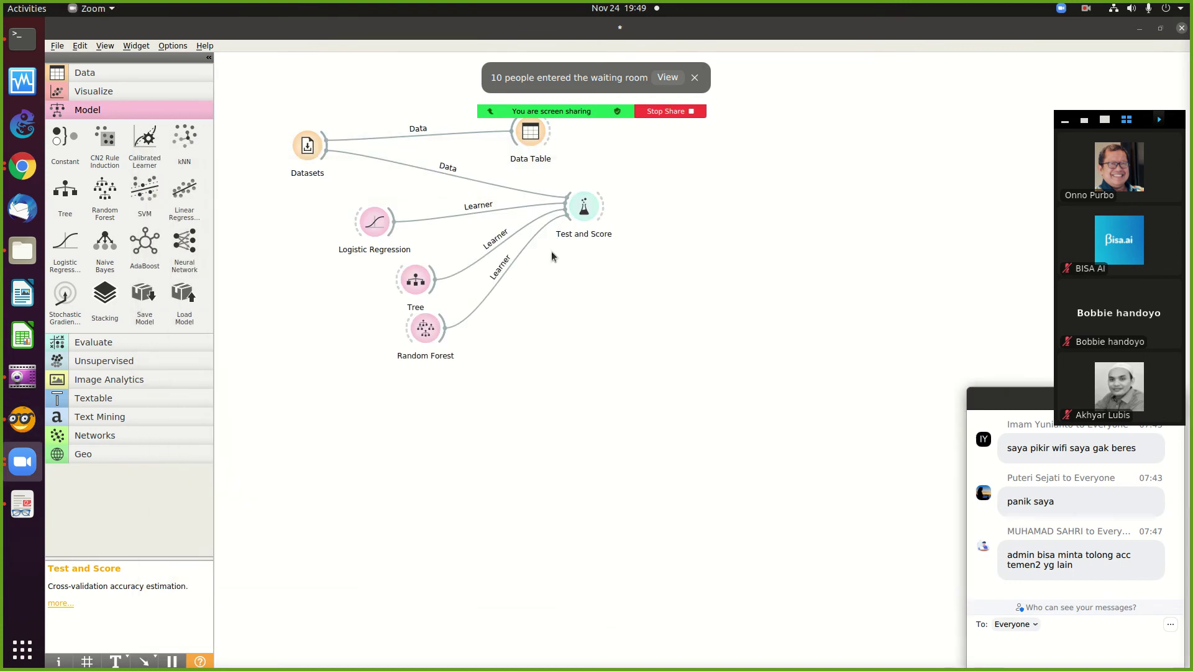
- Remove the Test and Score, Logistic Regression and Random Forest widgets, and move Tree nearer to the Data Table
right_click(425, 282)
left_click(638, 351)
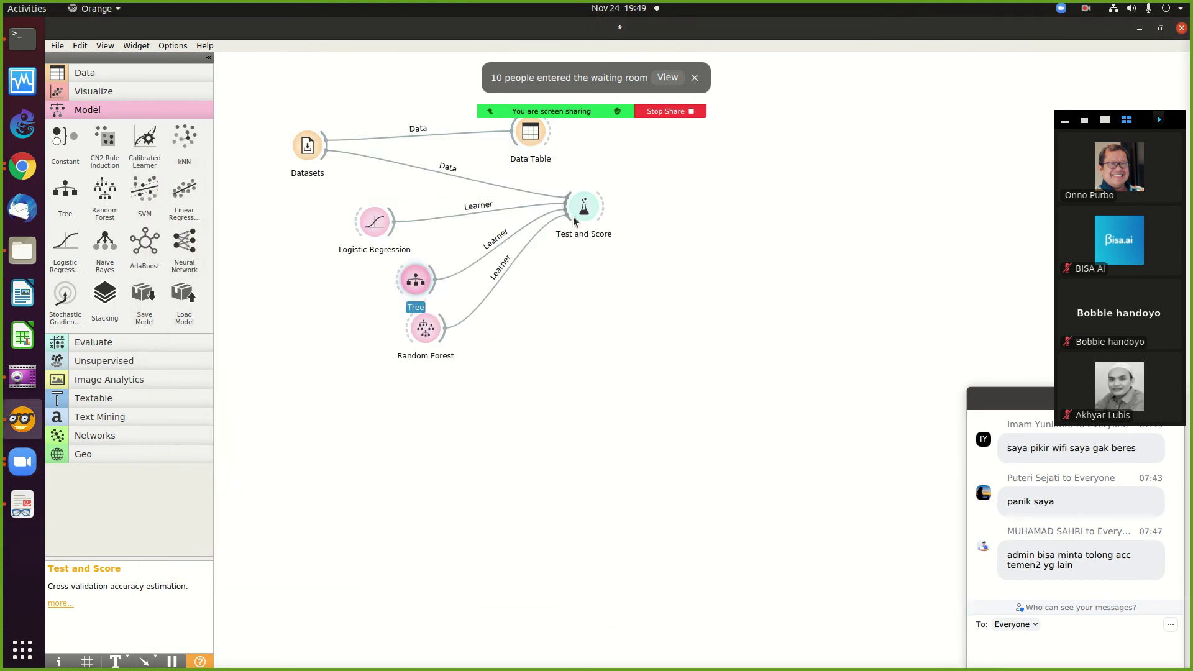
right_click(574, 221)
left_click(590, 240)
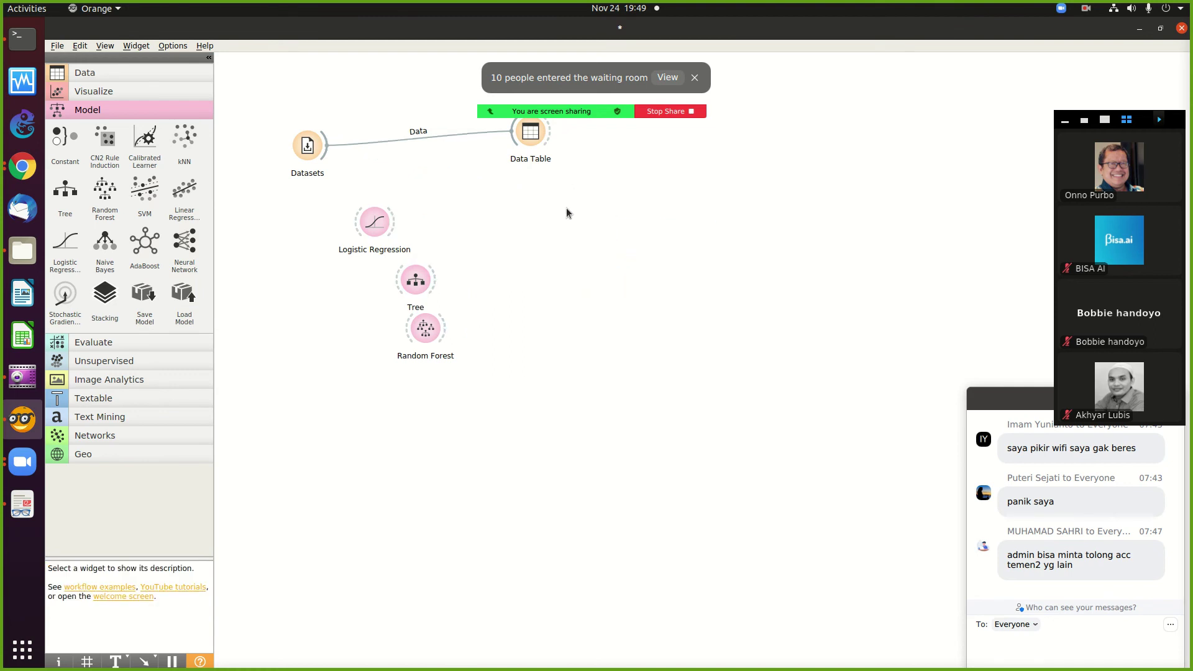
right_click(394, 218)
left_click(427, 252)
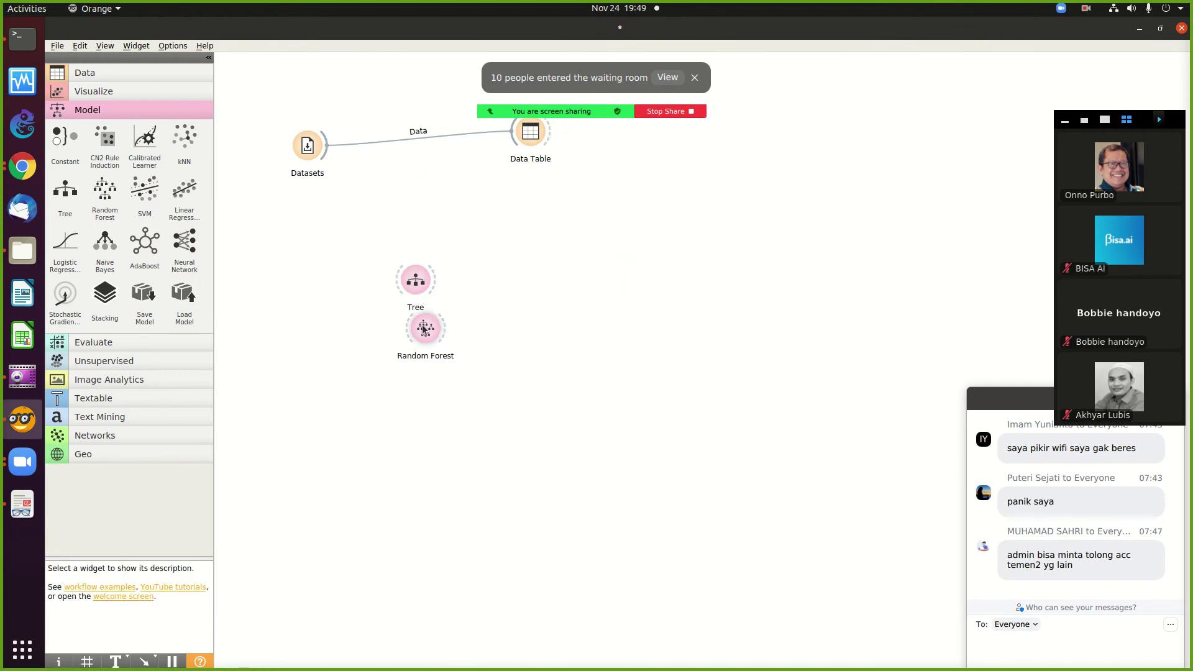
right_click(425, 330)
left_click(452, 349)
left_click(631, 370)
right_click(425, 329)
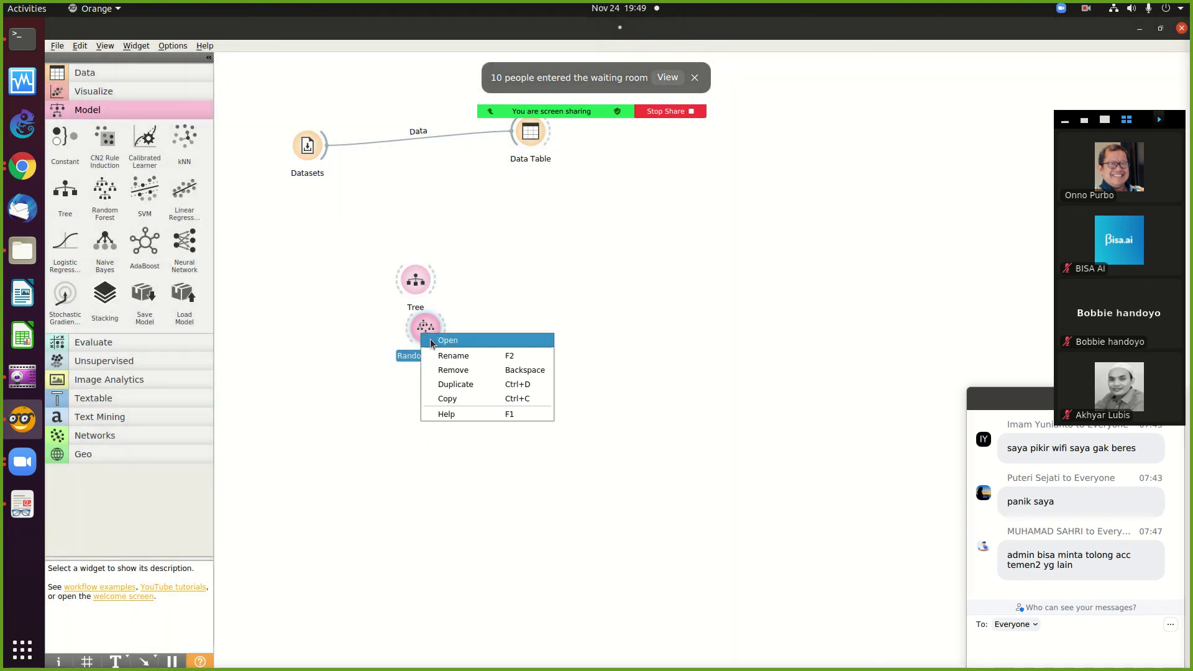
left_click(457, 376)
left_click_drag(416, 279, 481, 255)
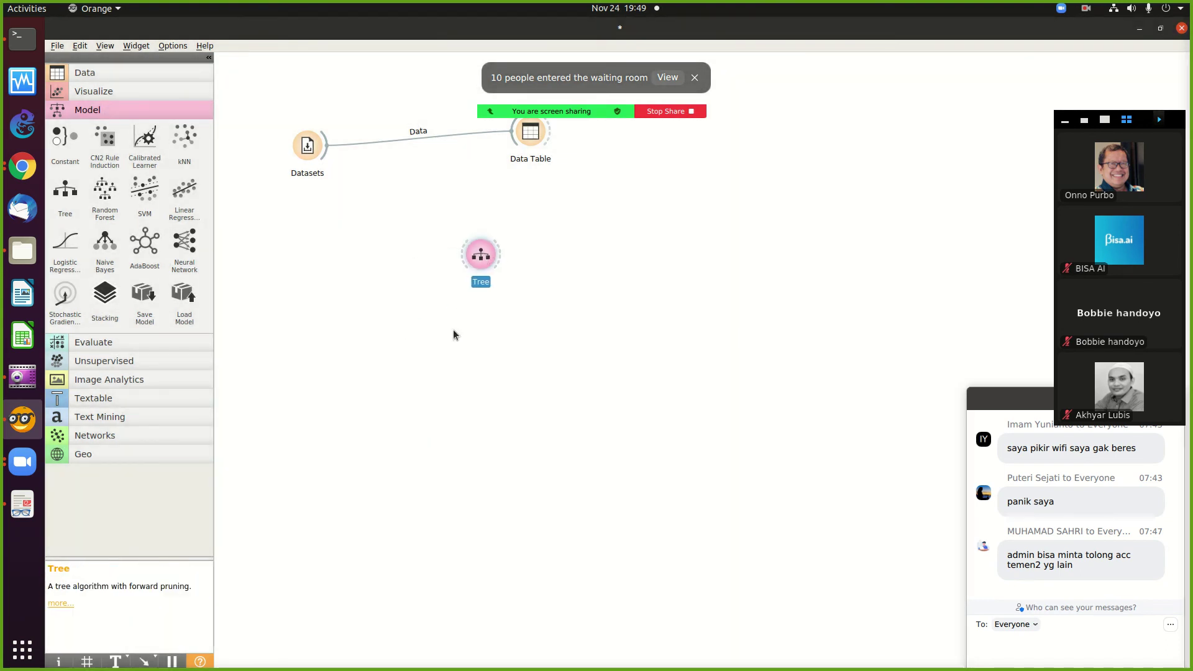
mouse_move(617, 112)
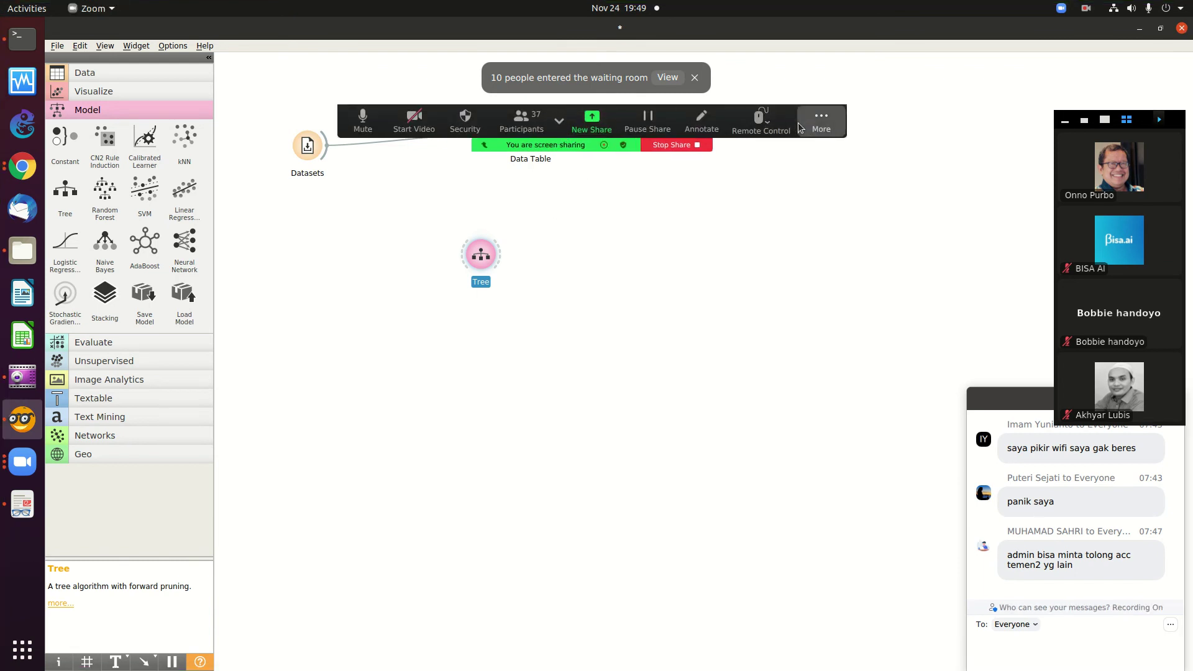
left_click(837, 54)
left_click(737, 398)
left_click(737, 398)
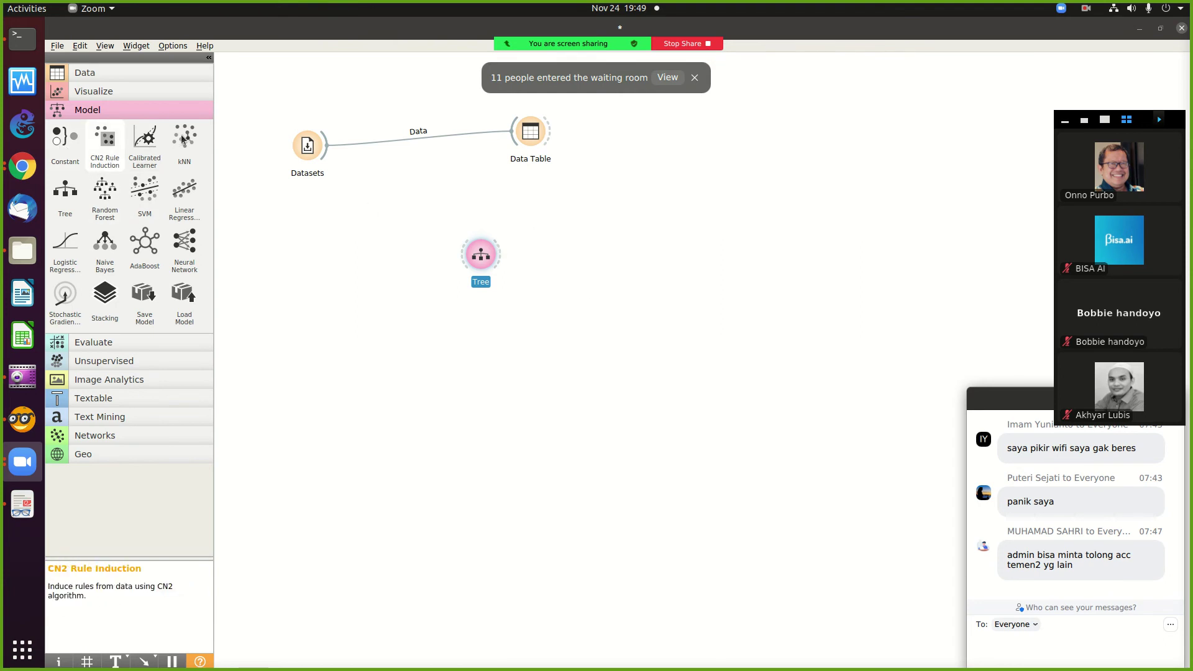
- Link Datasets to Tree, and add a Tree Viewer widget beside it linked to Tree's output
left_click_drag(328, 162, 466, 255)
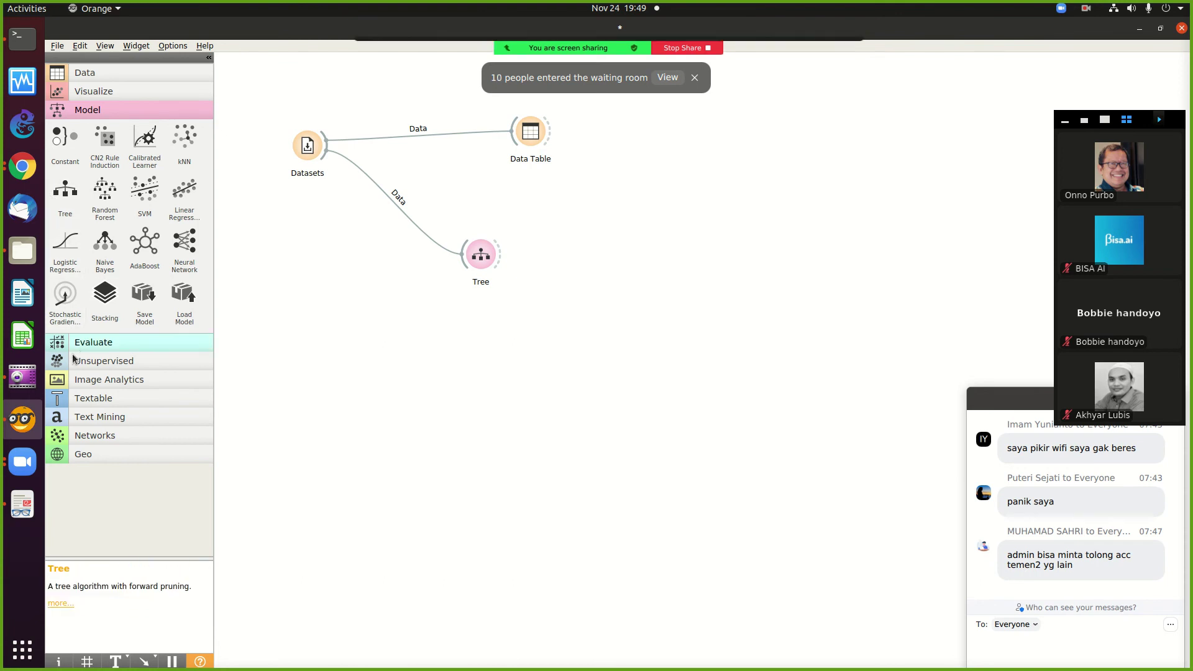
left_click(85, 92)
left_click_drag(65, 124, 596, 233)
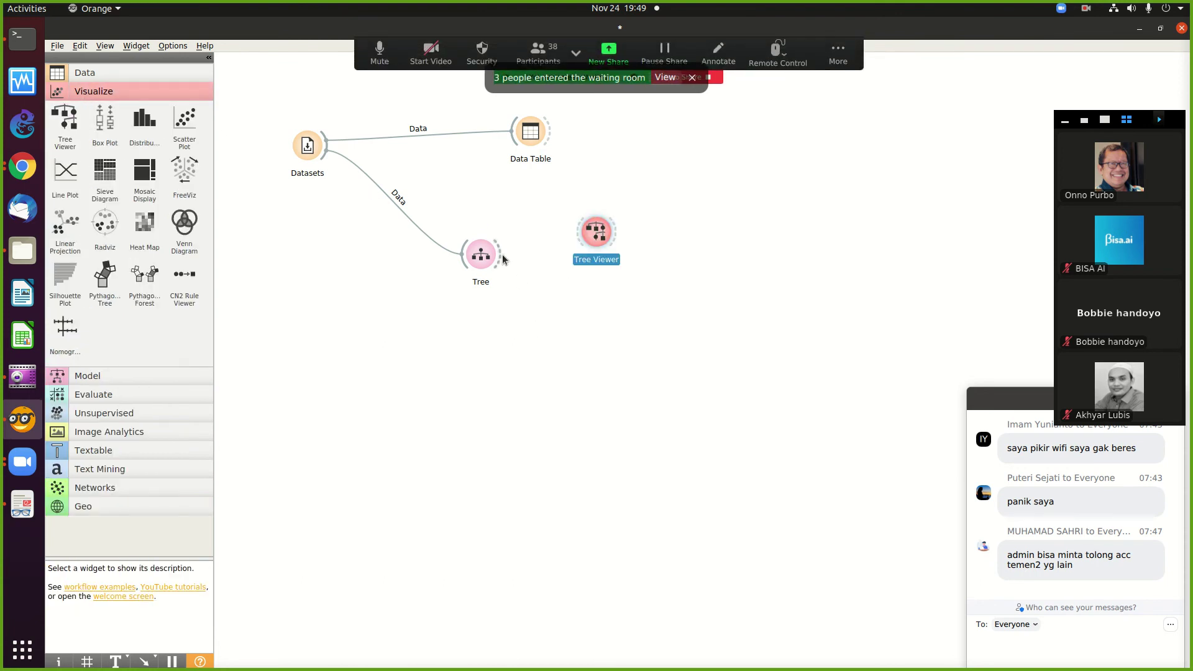
left_click_drag(502, 259, 593, 233)
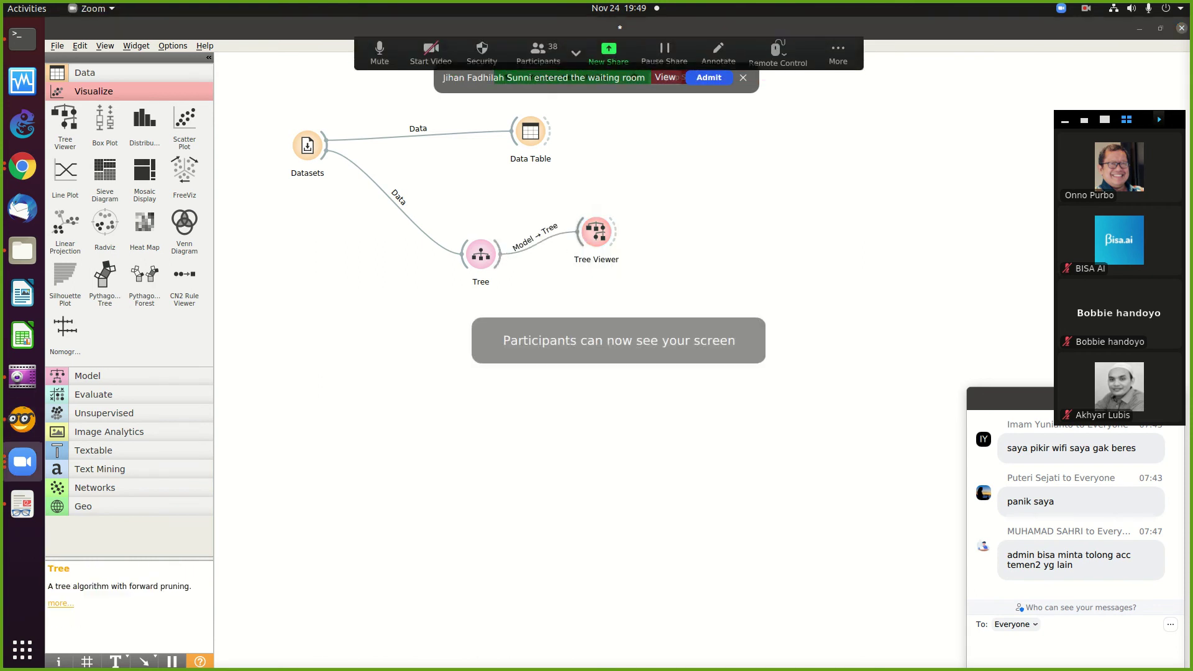
- Remove the Data Table widget and line up Datasets, Tree and Tree Viewer in one horizontal row
right_click(525, 138)
left_click(575, 179)
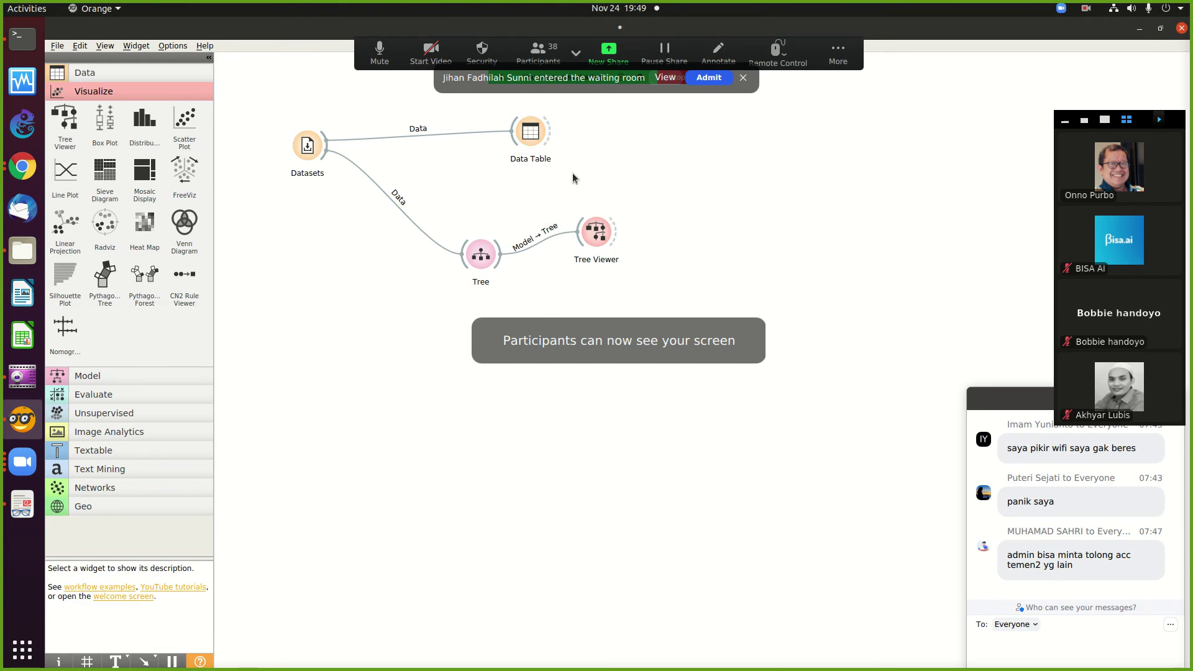
right_click(533, 139)
left_click(571, 173)
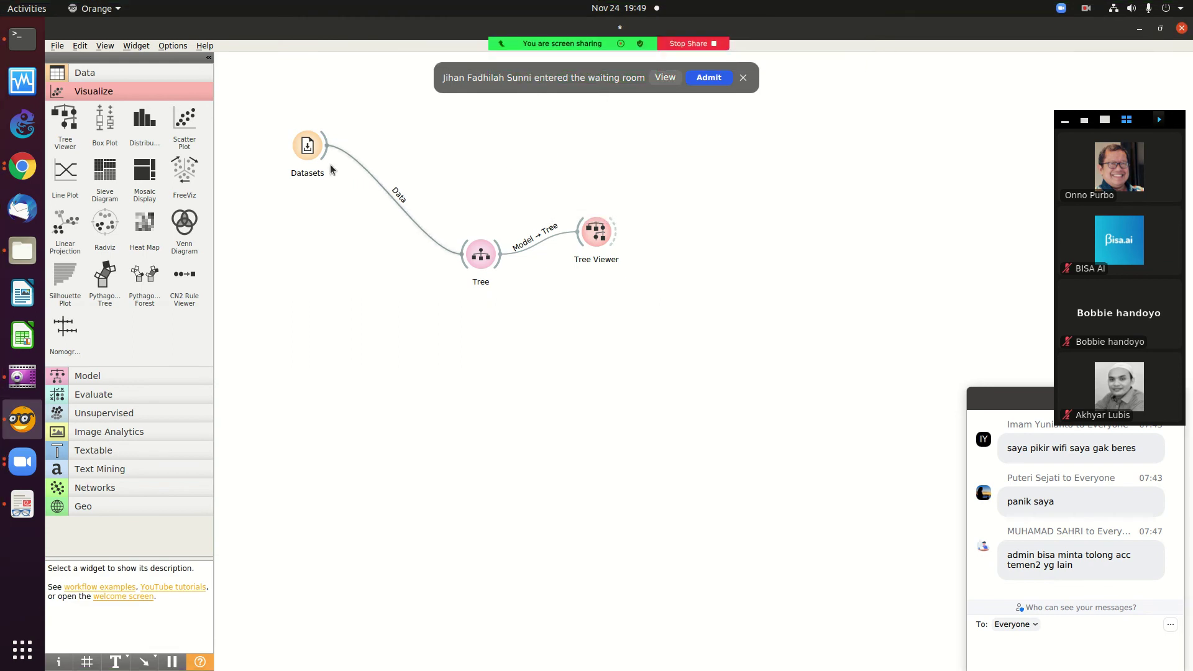
left_click_drag(315, 153, 332, 262)
left_click_drag(601, 249, 628, 272)
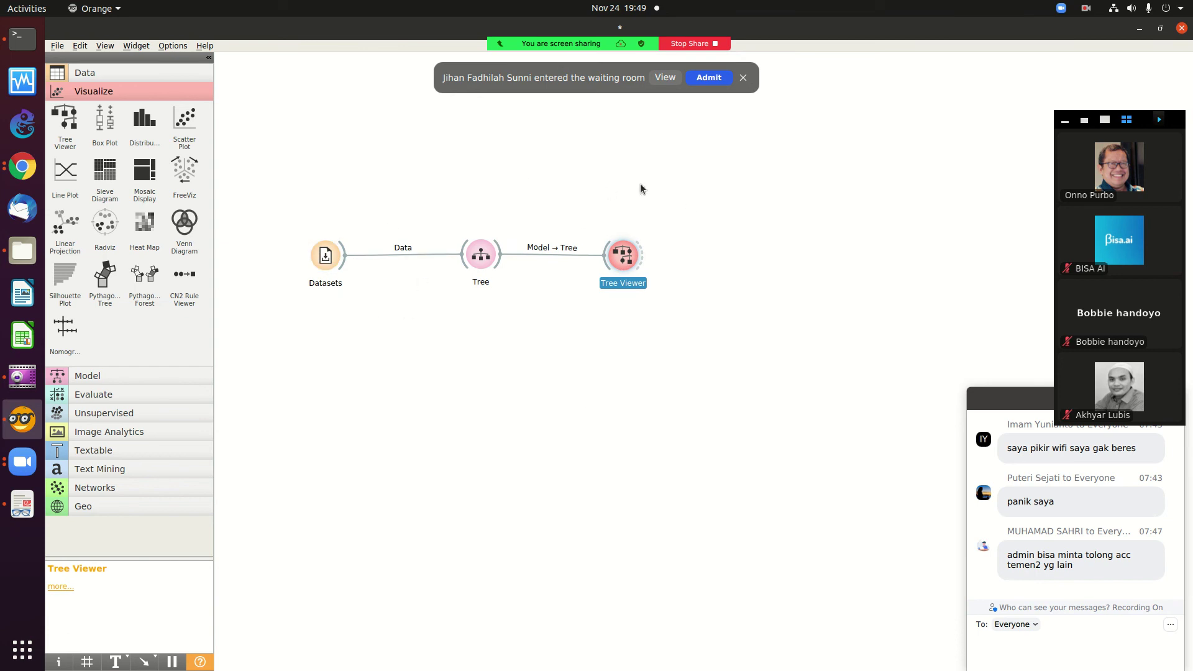
- Examine the Car Evaluation tree in Tree Viewer at a depth of 2, 3 and finally 4 levels
double_click(630, 266)
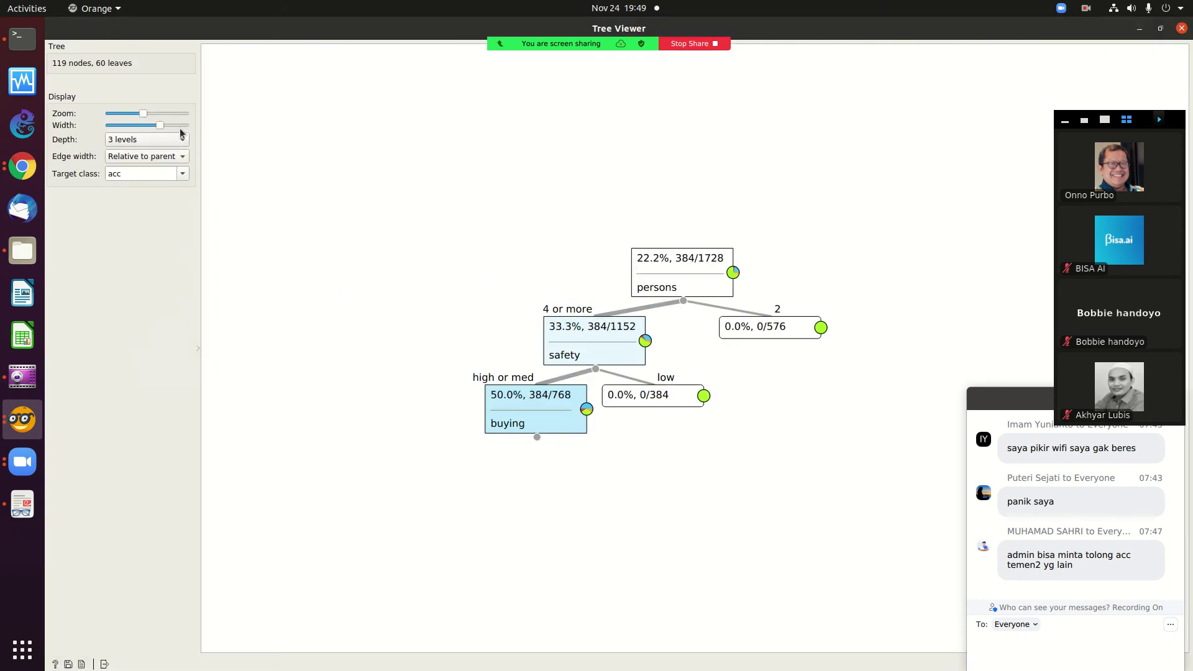
left_click(163, 144)
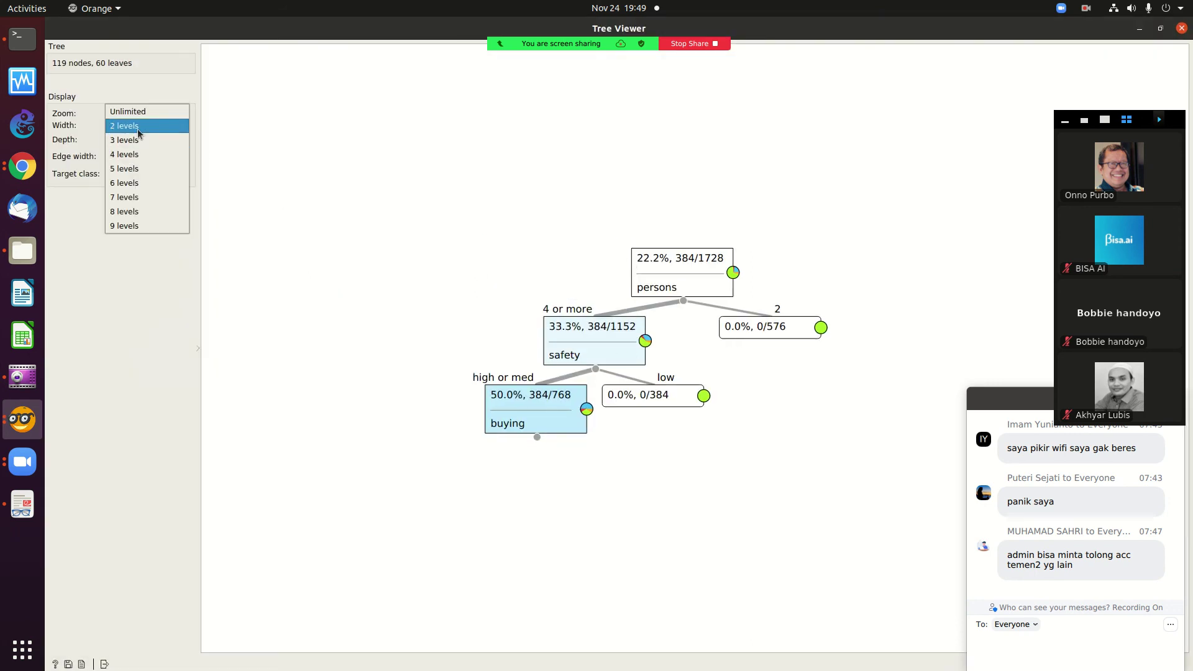
left_click(142, 127)
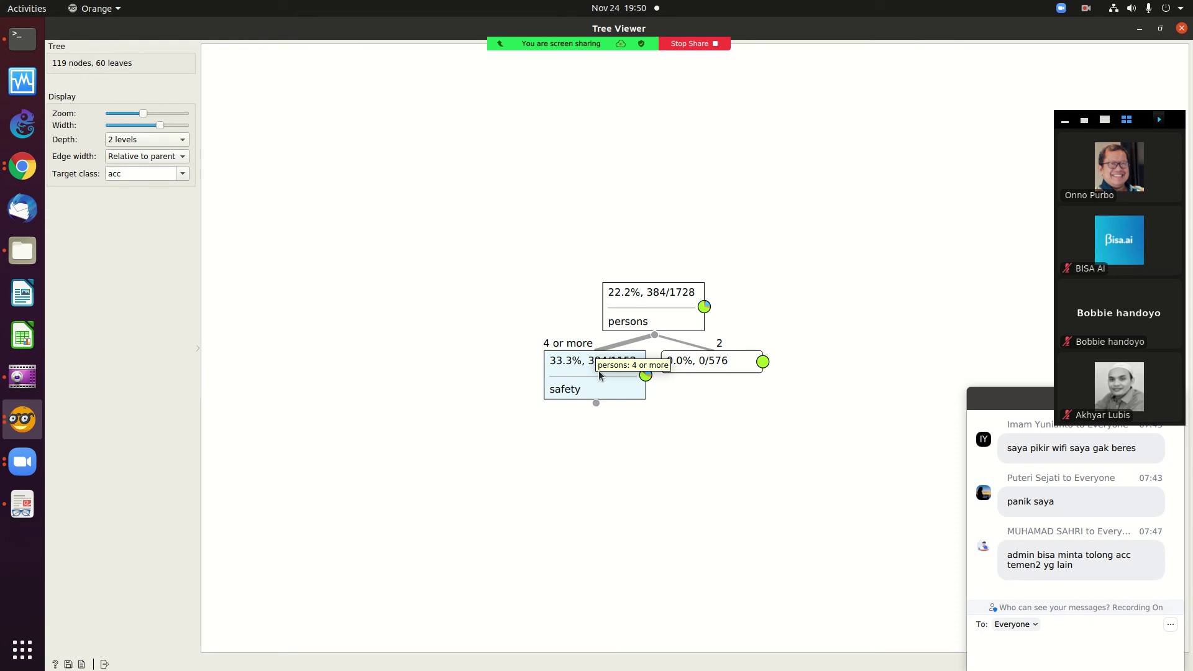
left_click(160, 147)
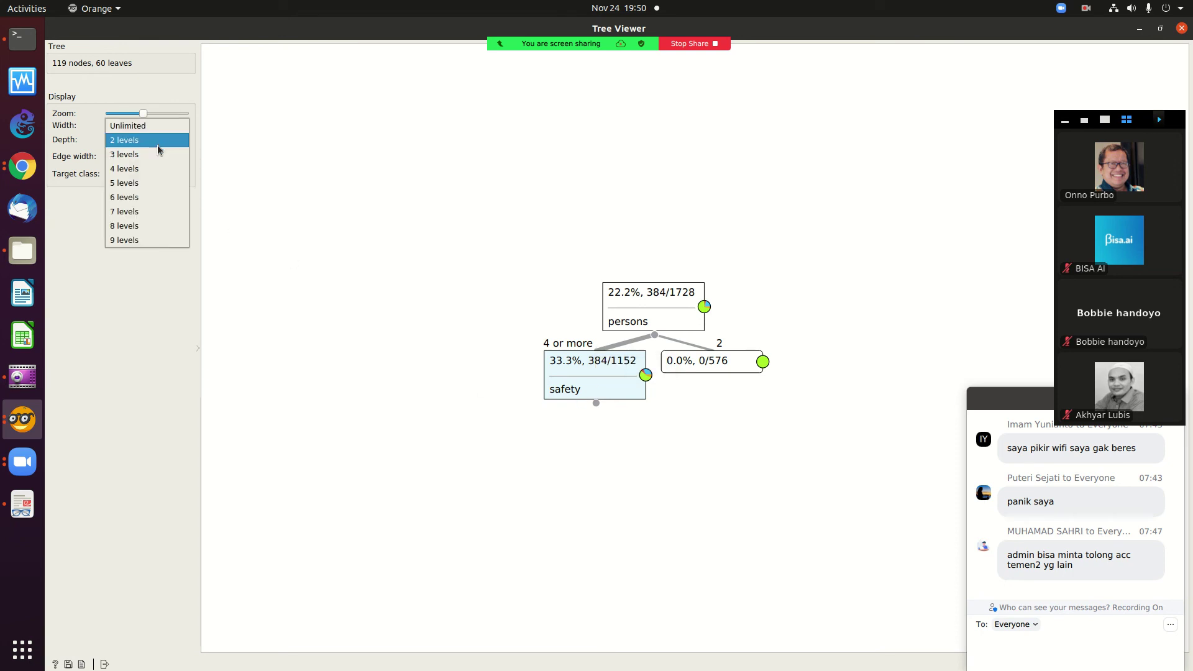
left_click(158, 157)
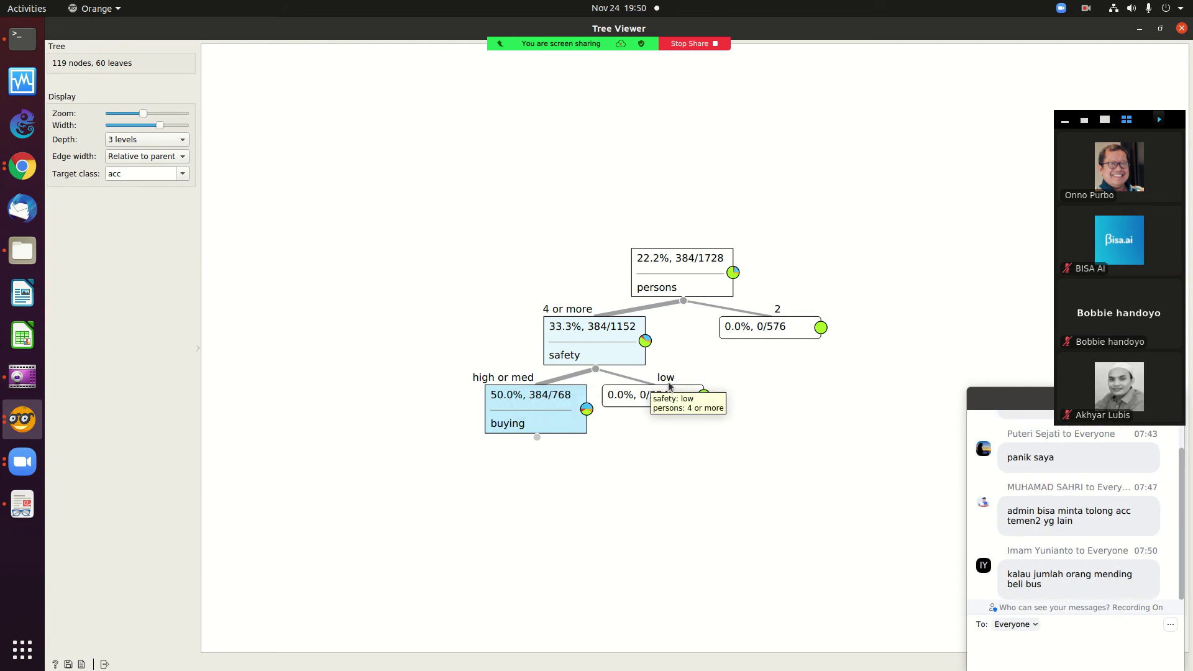
left_click(147, 138)
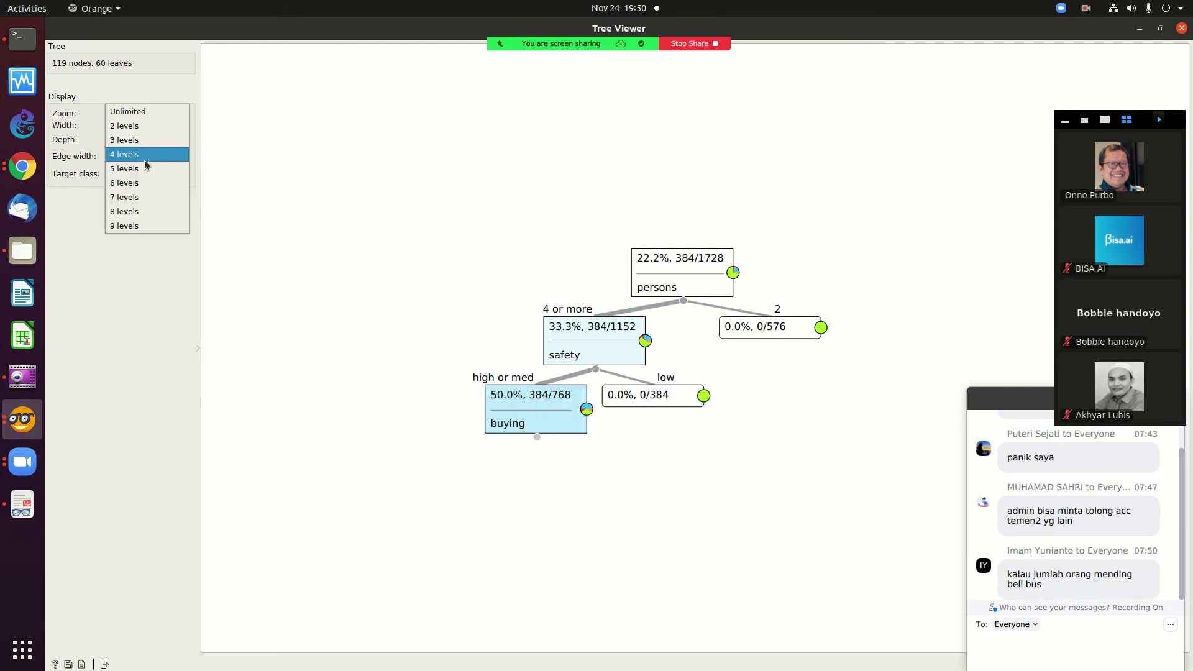
left_click(147, 154)
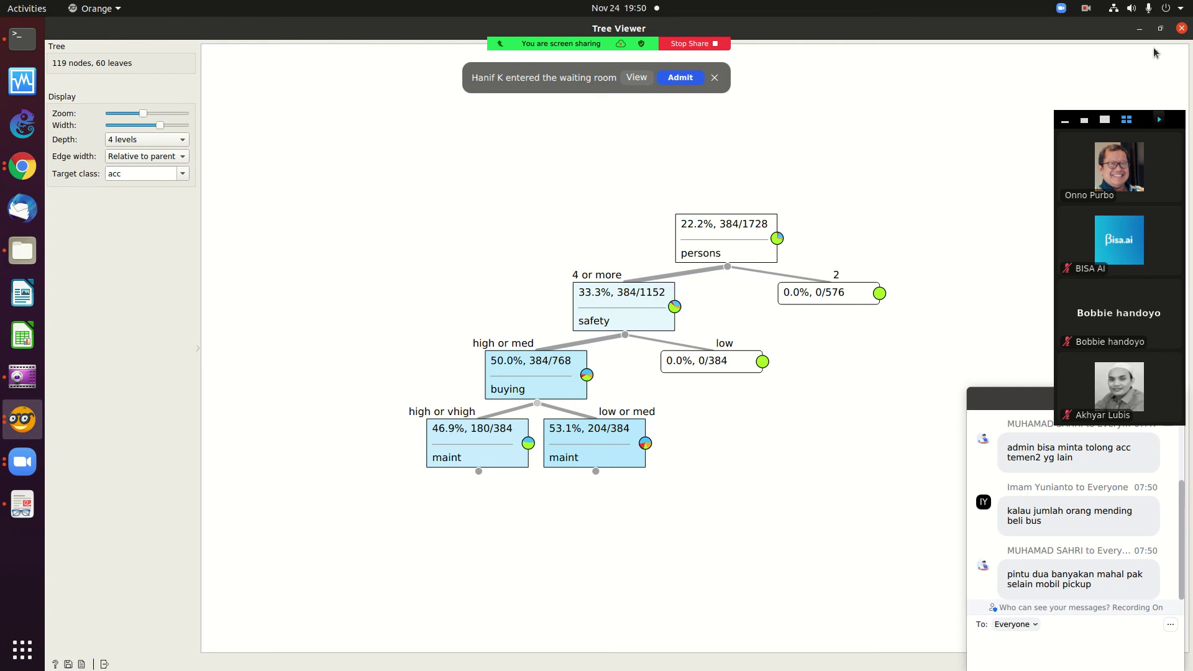
left_click(1181, 28)
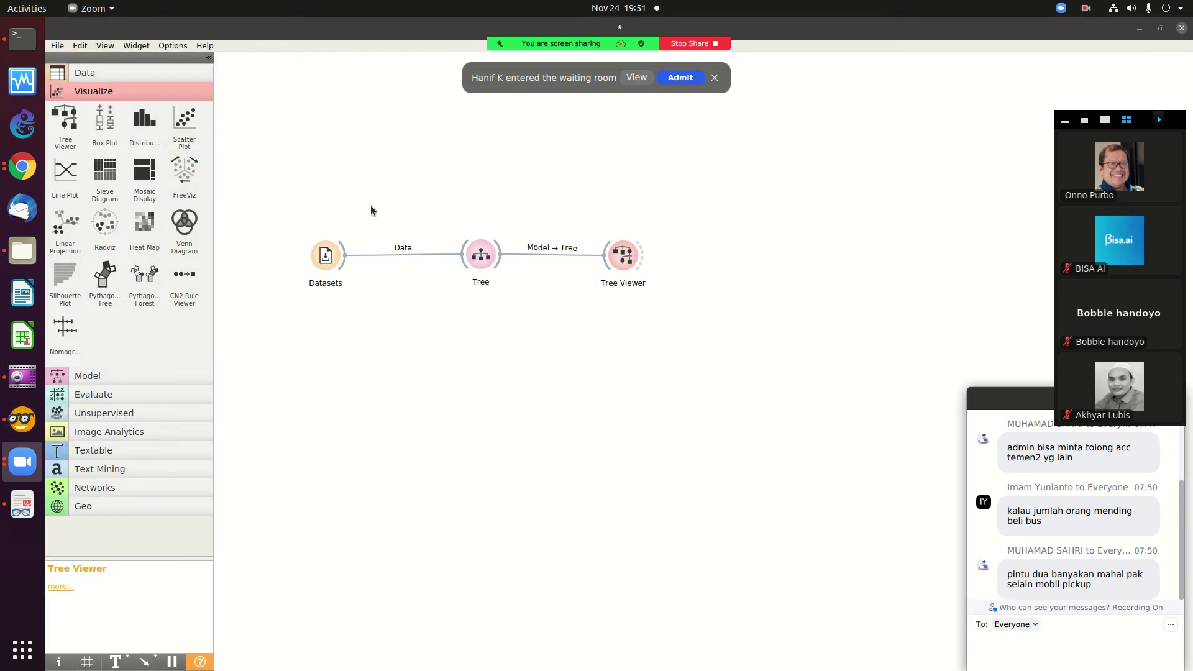
left_click(475, 209)
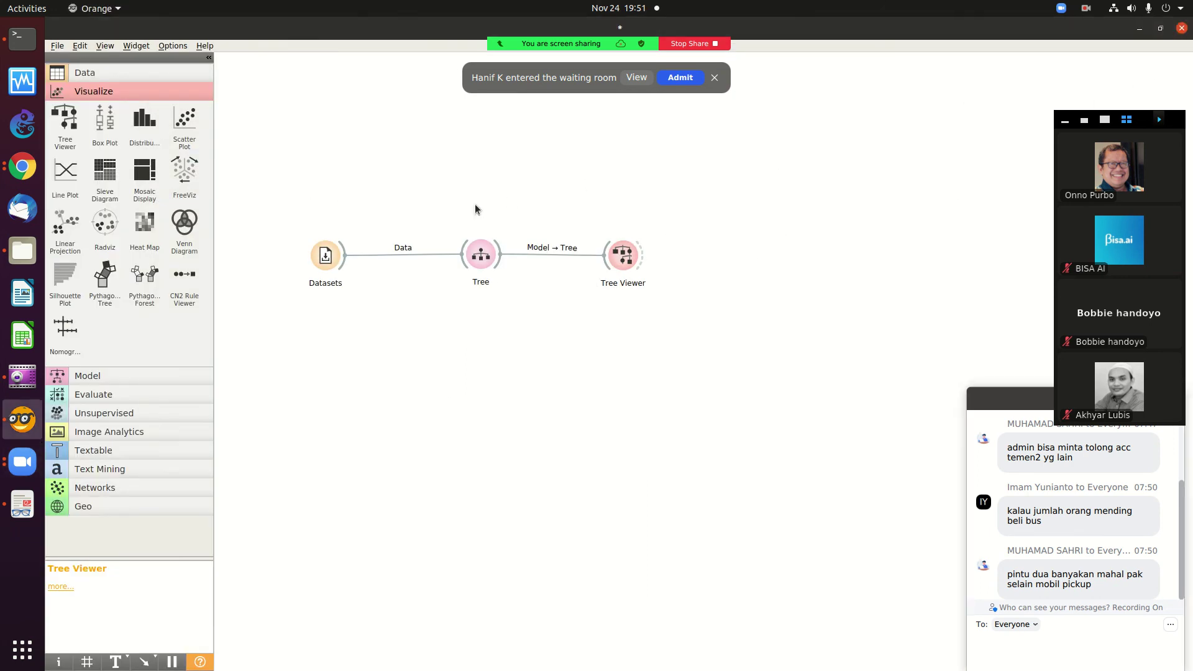
- Load the Breast Cancer and Docetaxel Treatment dataset in the Datasets widget
double_click(327, 260)
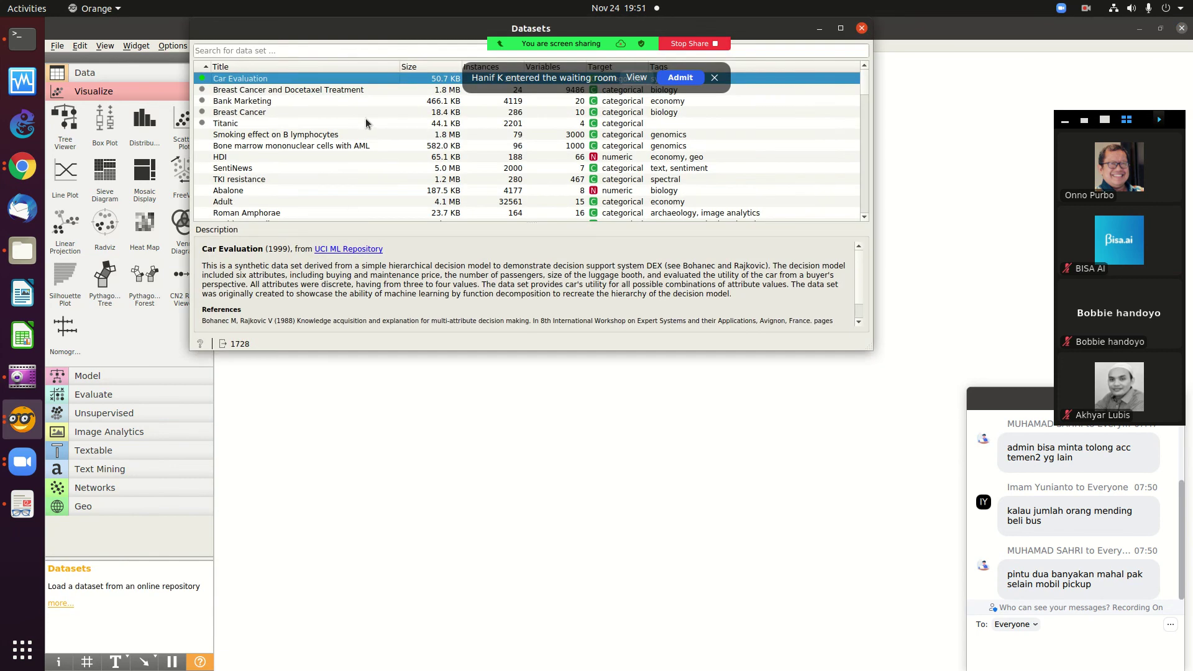
left_click(241, 113)
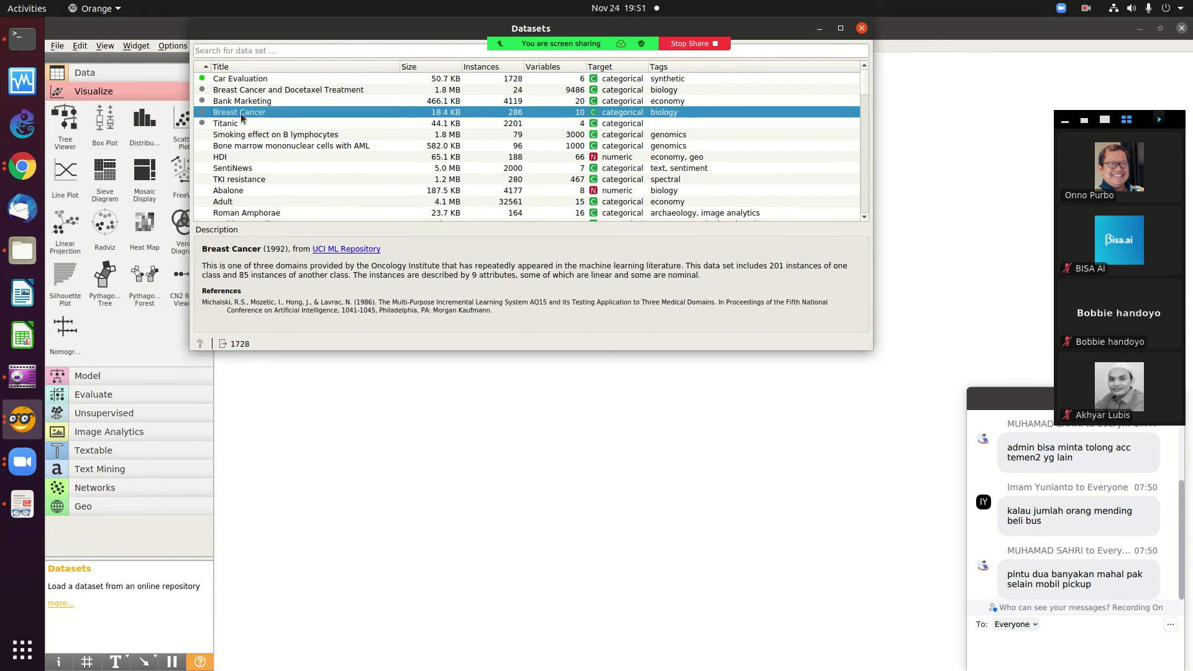
left_click(237, 91)
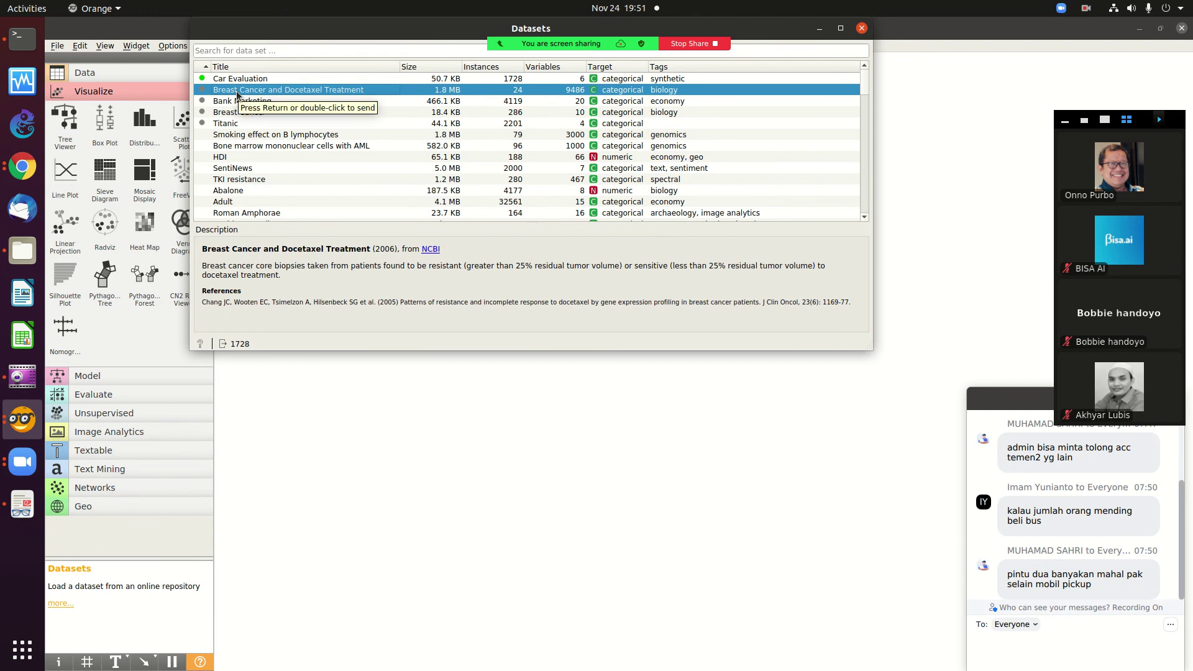
double_click(523, 92)
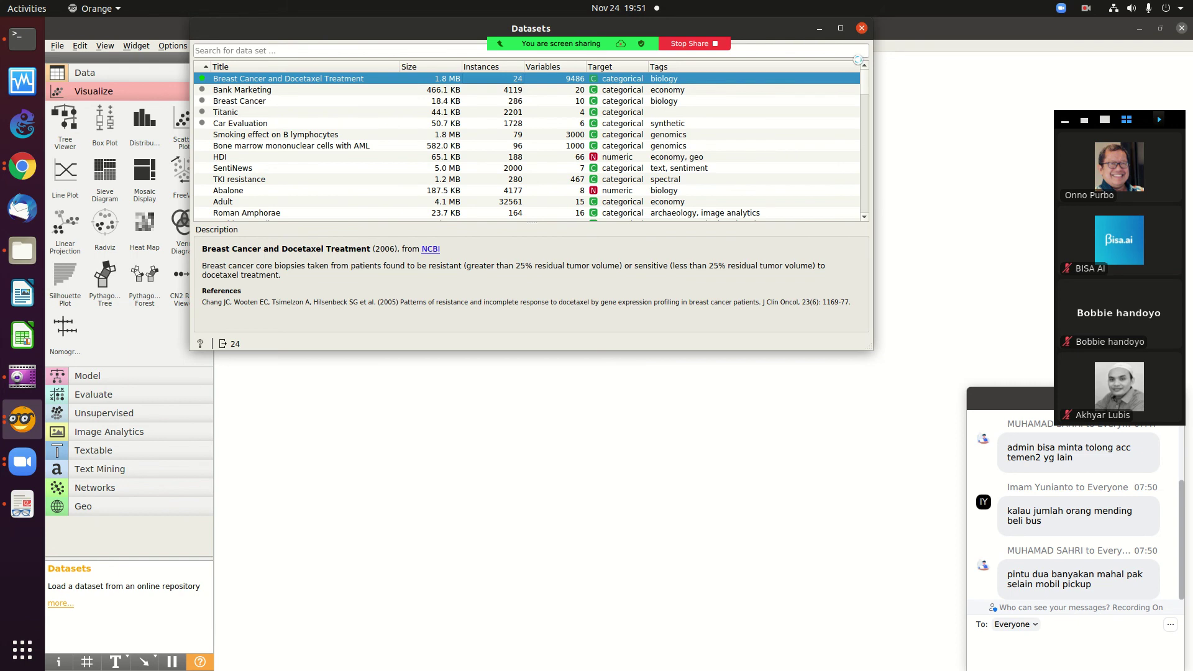
left_click(862, 28)
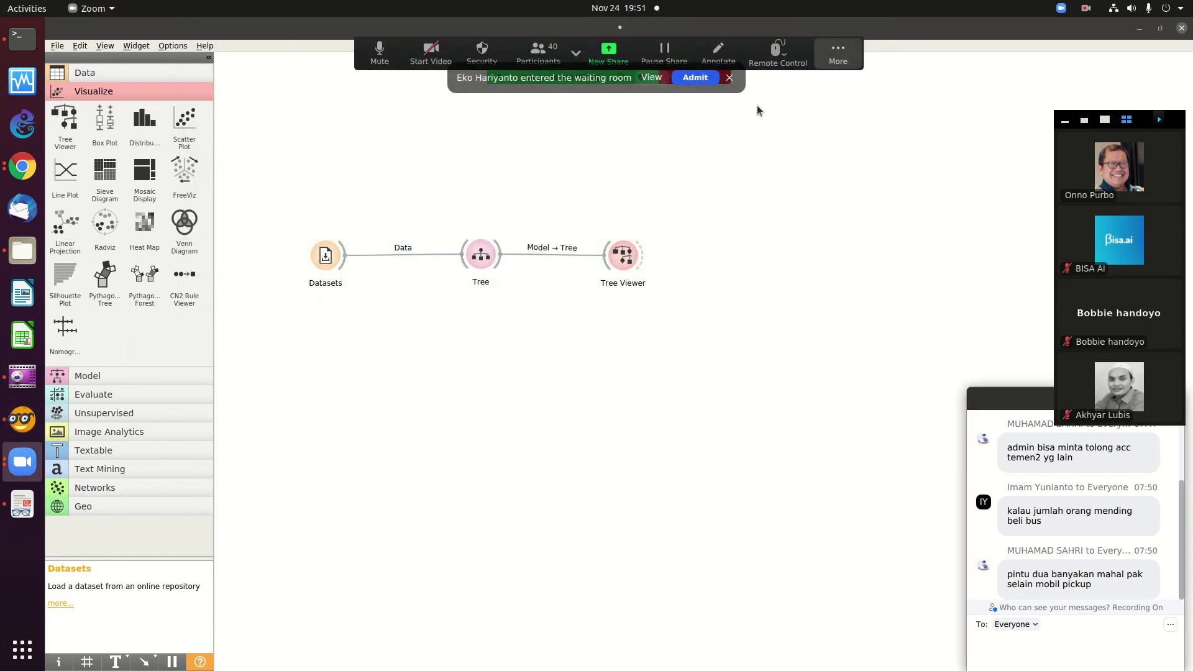
- Add a Data Table widget above Tree, link Datasets to it, and view the loaded data
left_click(84, 73)
left_click_drag(66, 159, 448, 142)
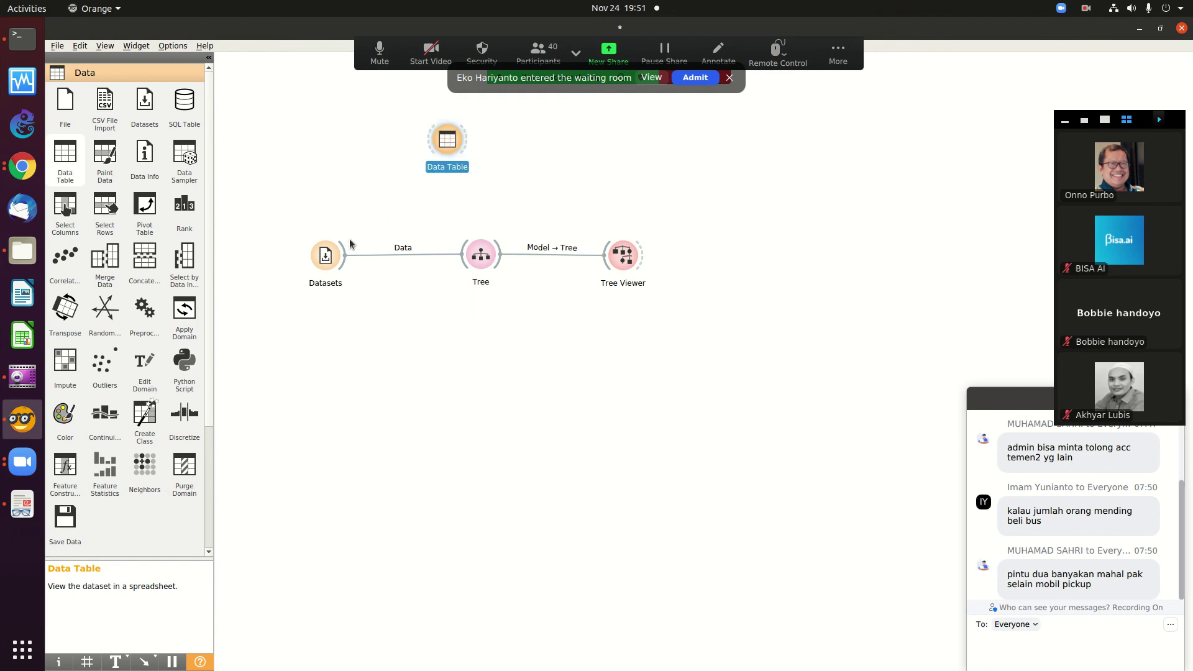
left_click_drag(341, 251, 448, 140)
double_click(447, 139)
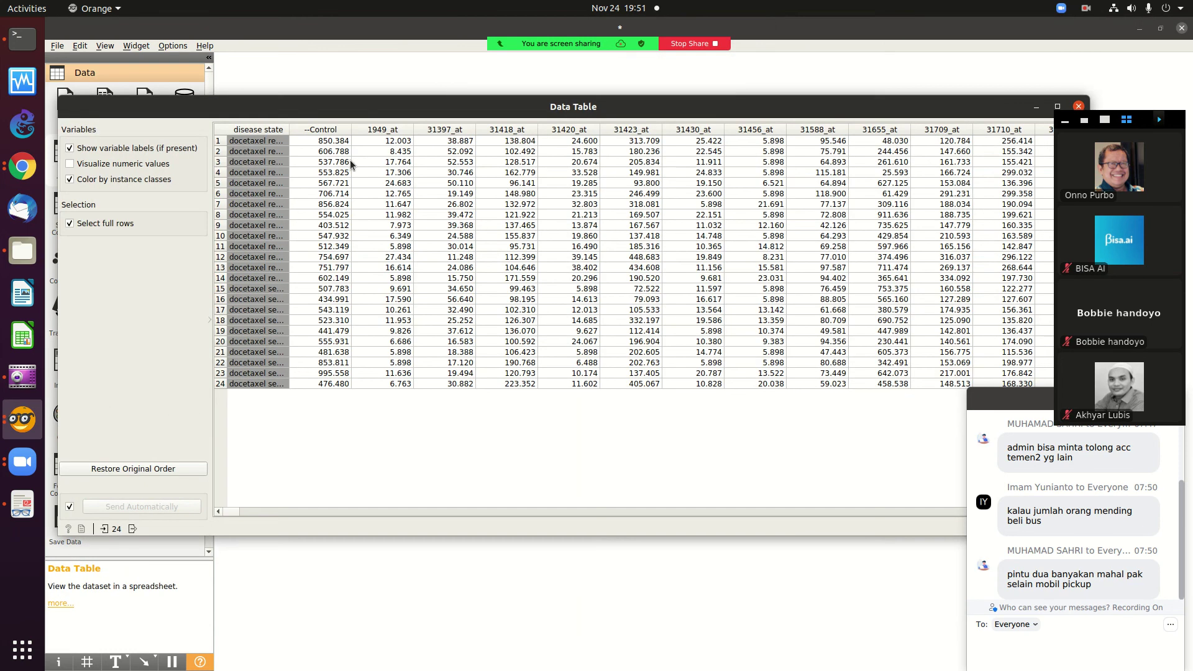
left_click(1080, 107)
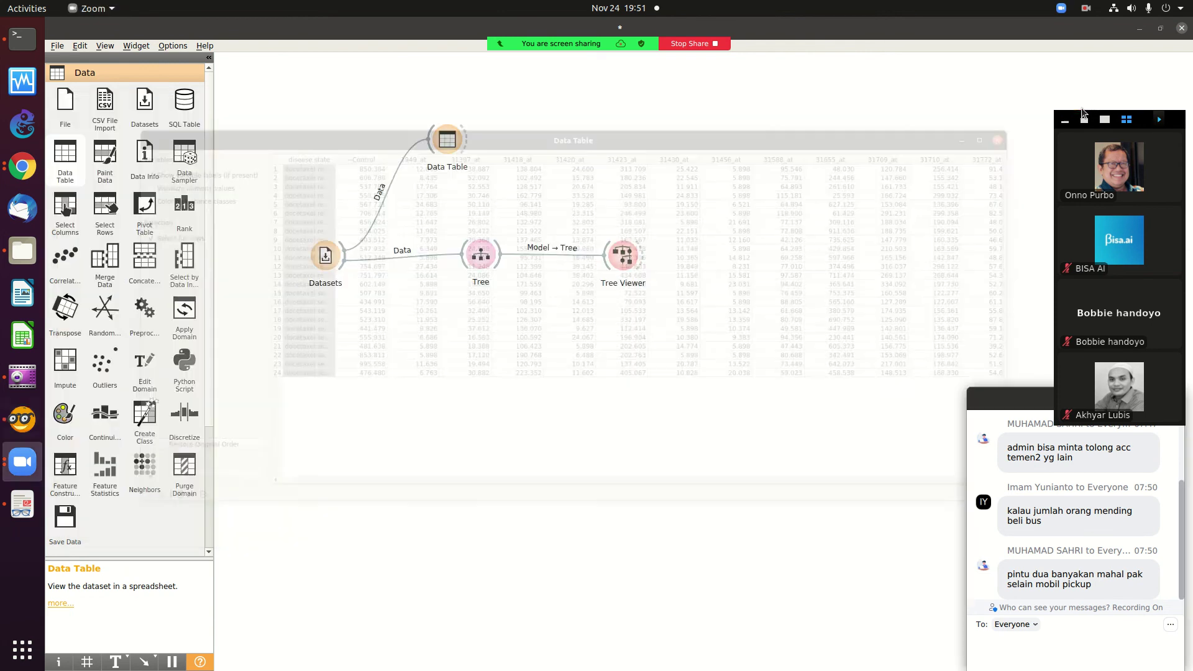
- Load the Breast Cancer dataset in Datasets and examine its attributes in the Data Table
double_click(323, 260)
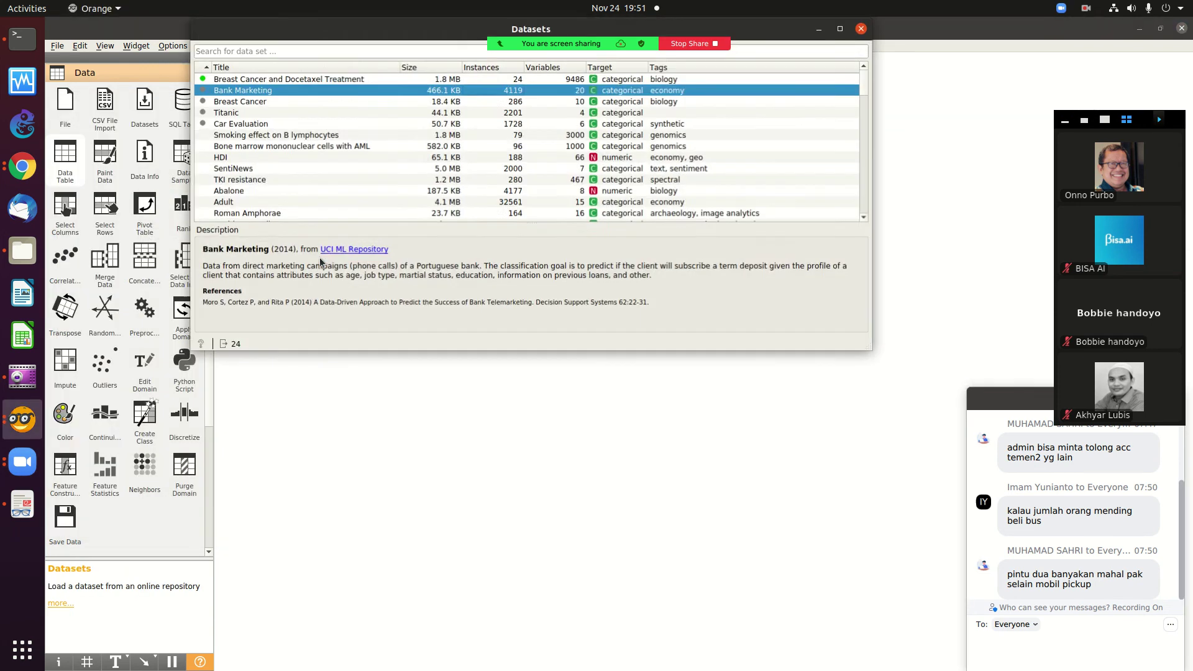
left_click(251, 101)
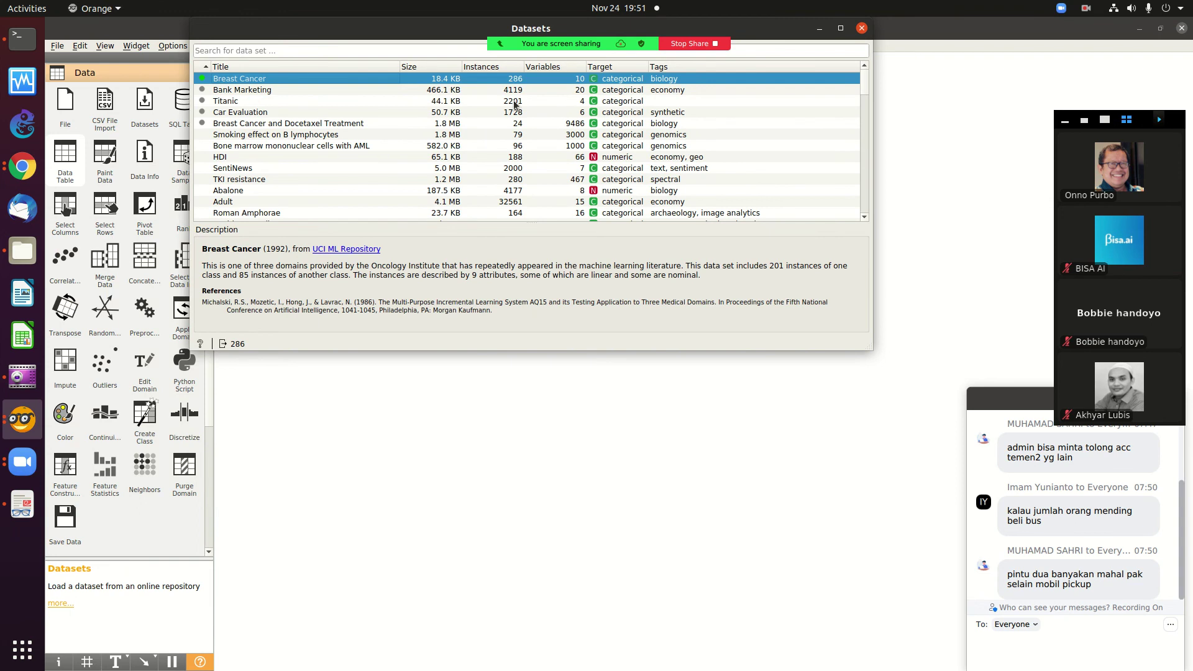
left_click(862, 28)
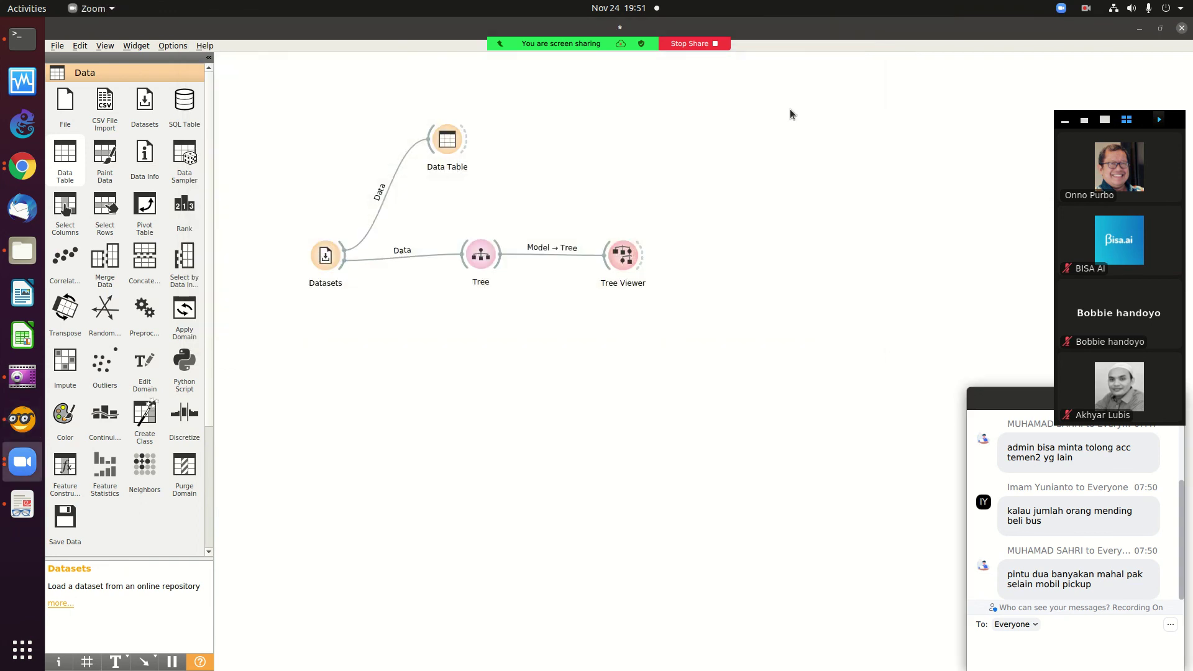
double_click(448, 150)
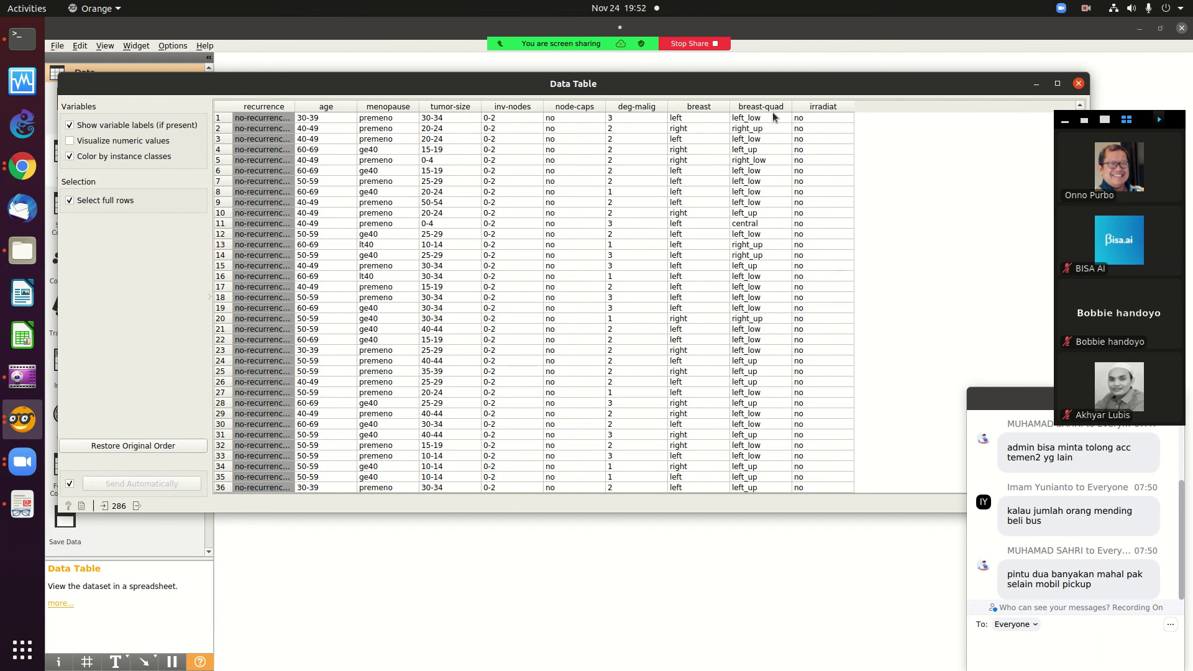
left_click(1079, 83)
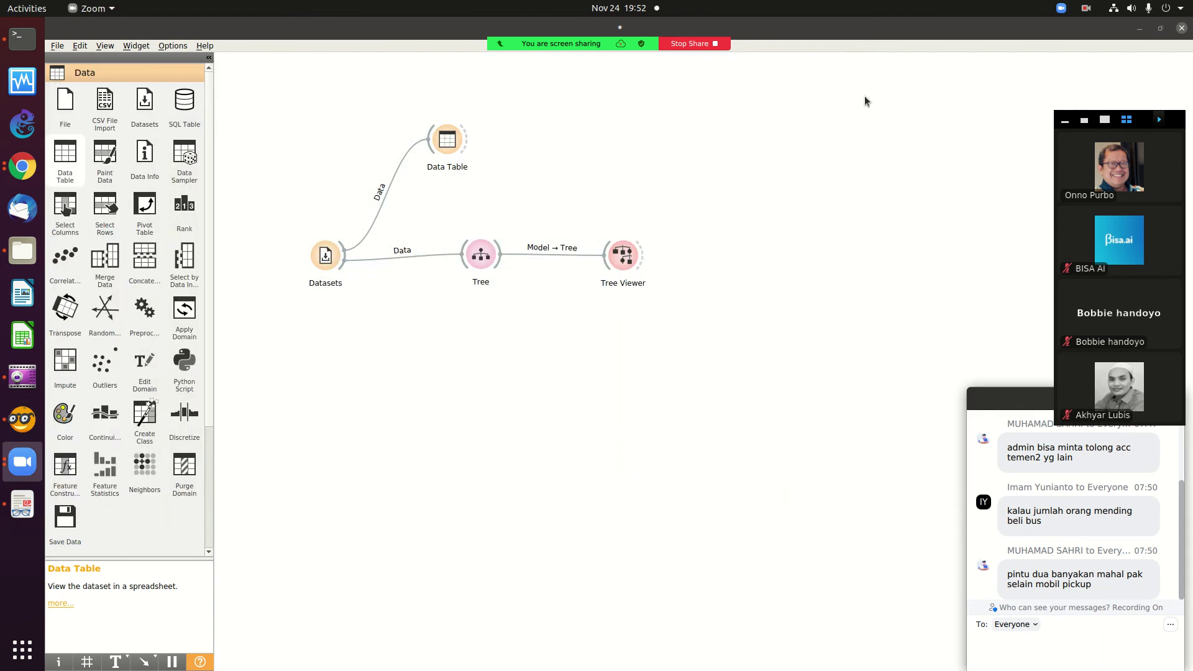
- Examine the Breast Cancer tree in Tree Viewer, first at a depth of 2 levels and finally at 3 levels
double_click(637, 263)
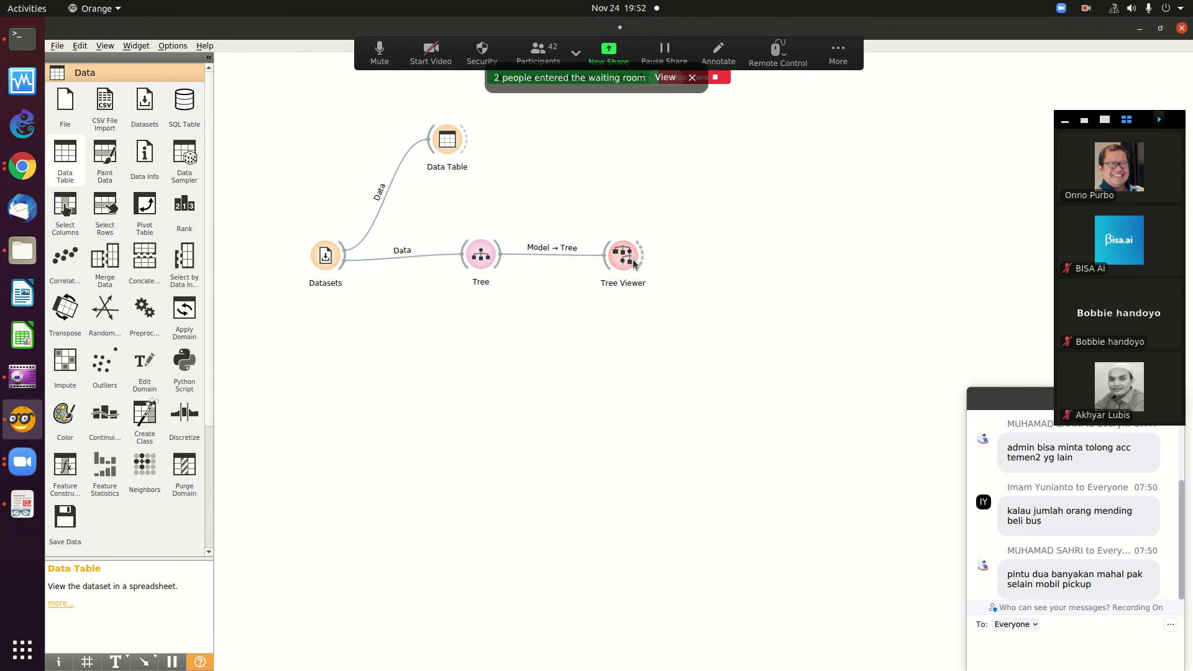
left_click(164, 147)
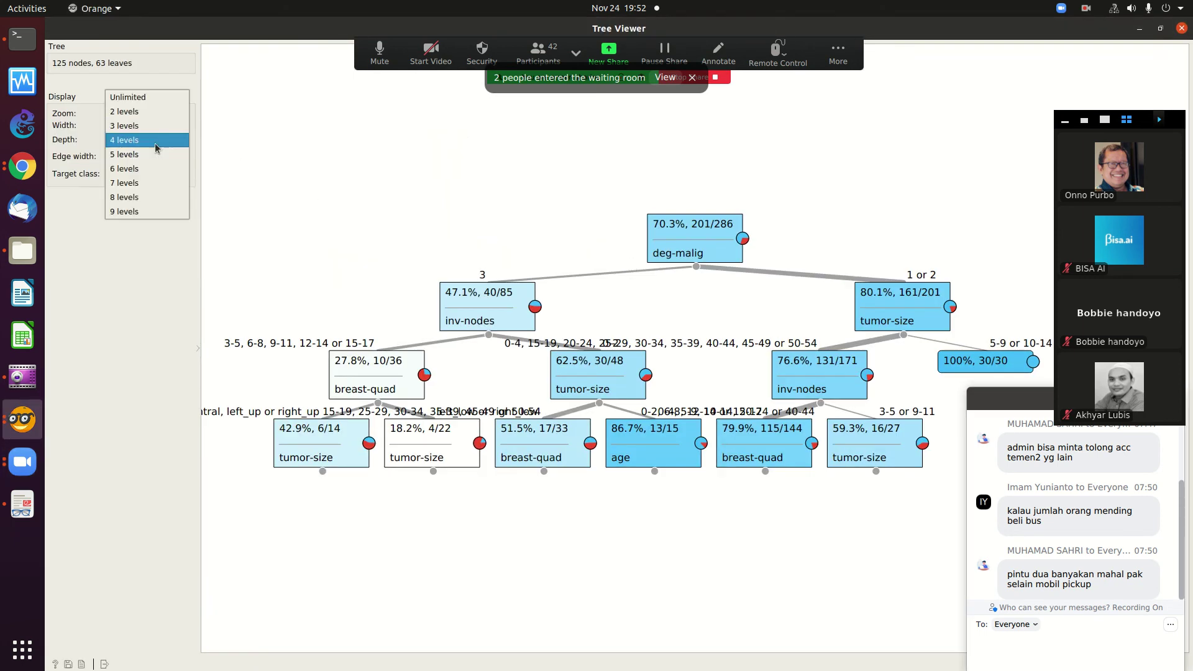
left_click(127, 113)
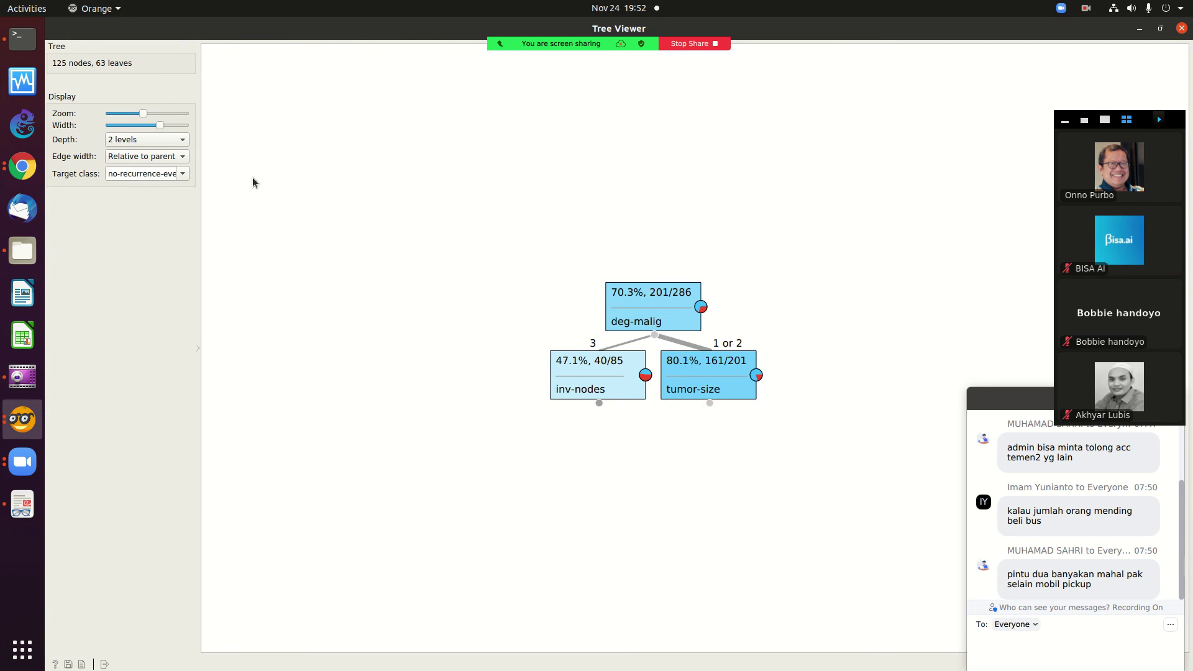
left_click(166, 144)
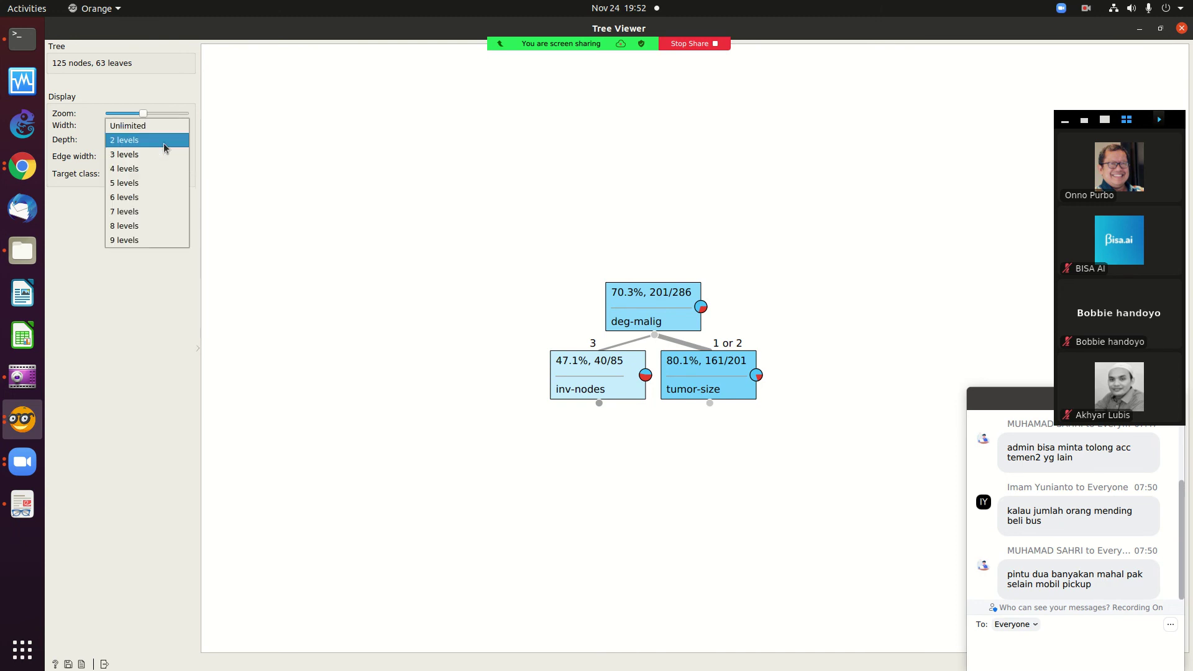
left_click(151, 155)
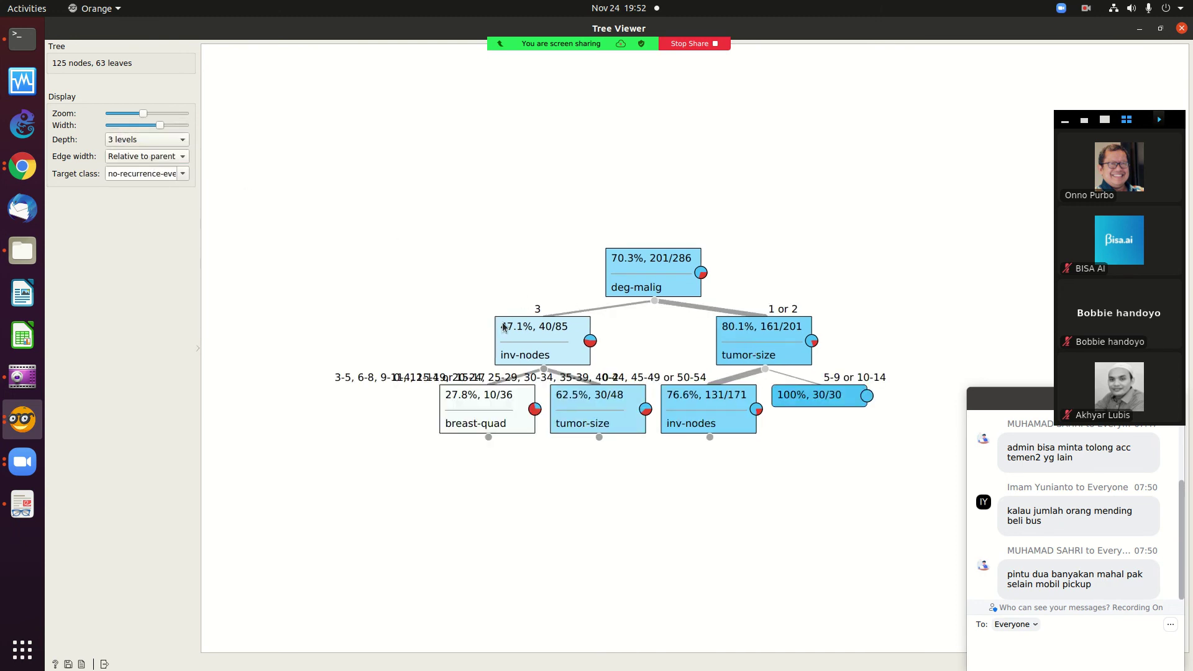
mouse_move(741, 396)
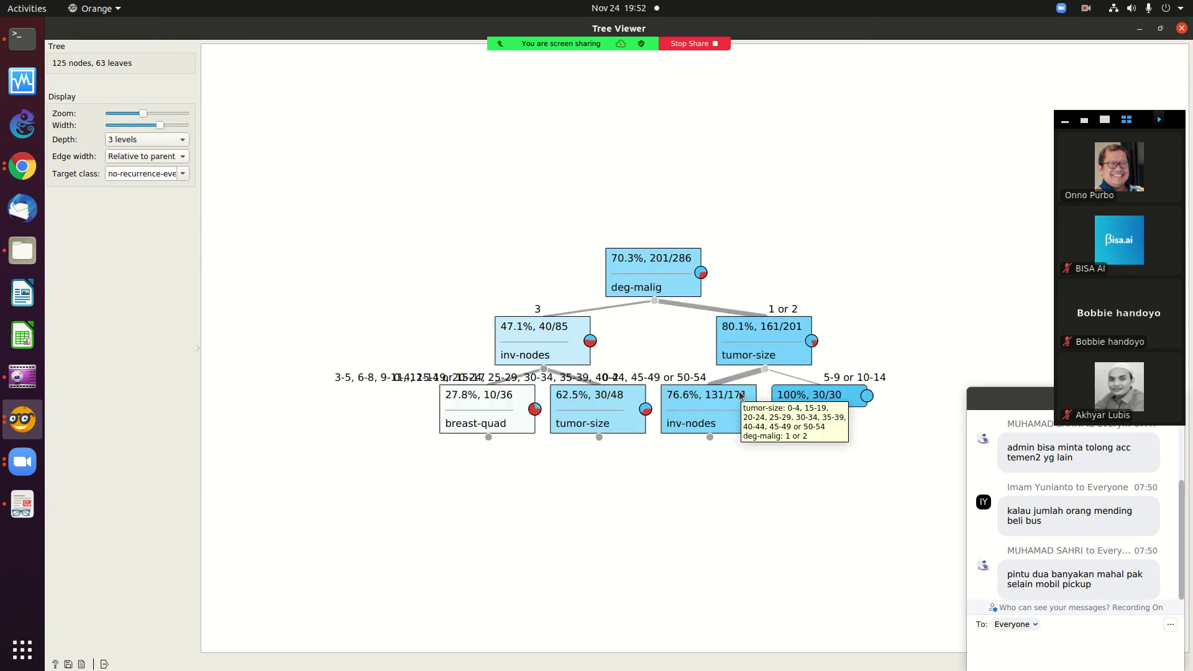
mouse_move(600, 385)
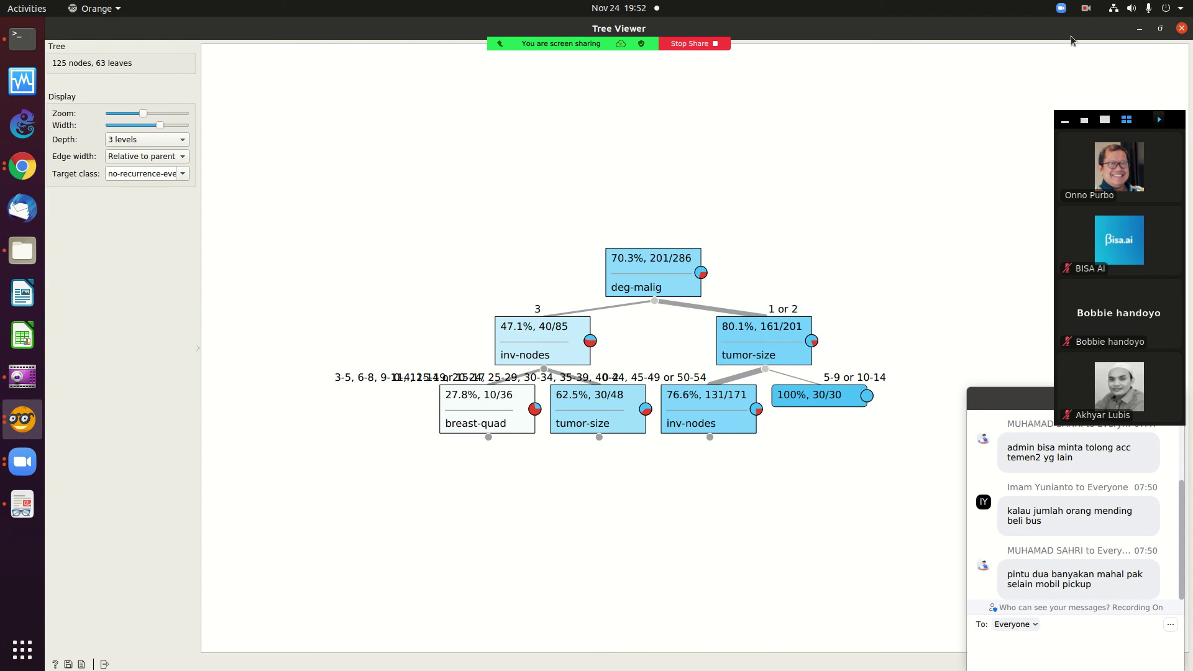
left_click(1180, 29)
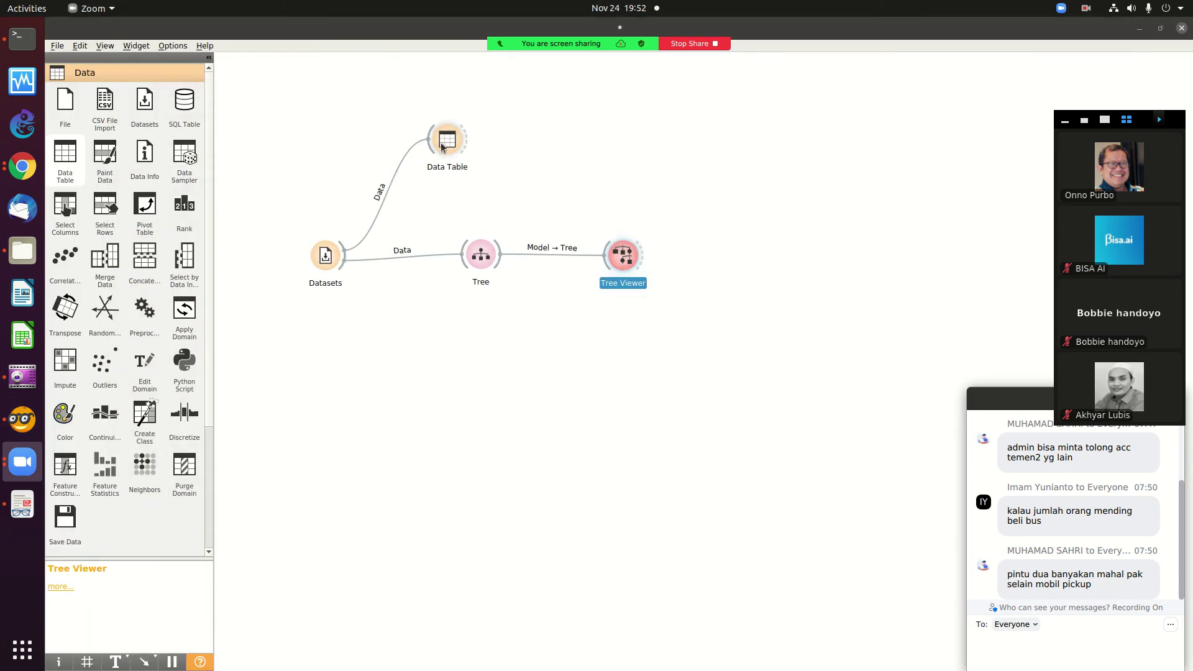
- Load the Titanic dataset in the Datasets widget
double_click(327, 258)
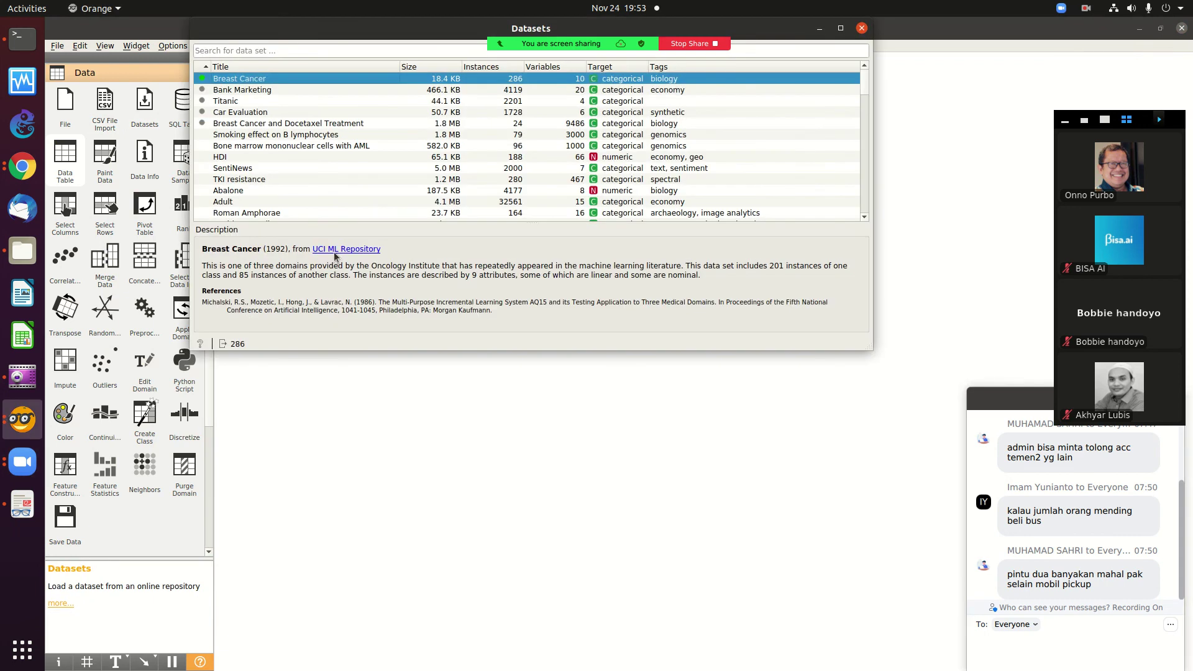
left_click(230, 104)
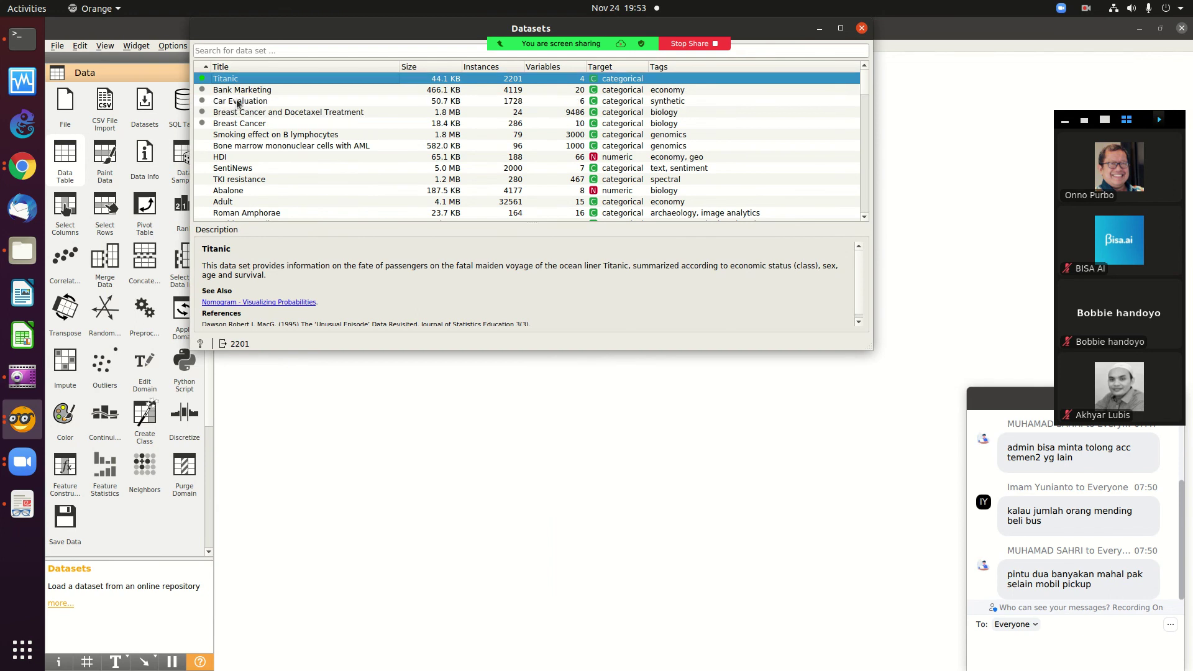
- Examine the Titanic passenger attributes and the survived target column in the Data Table
left_click(862, 28)
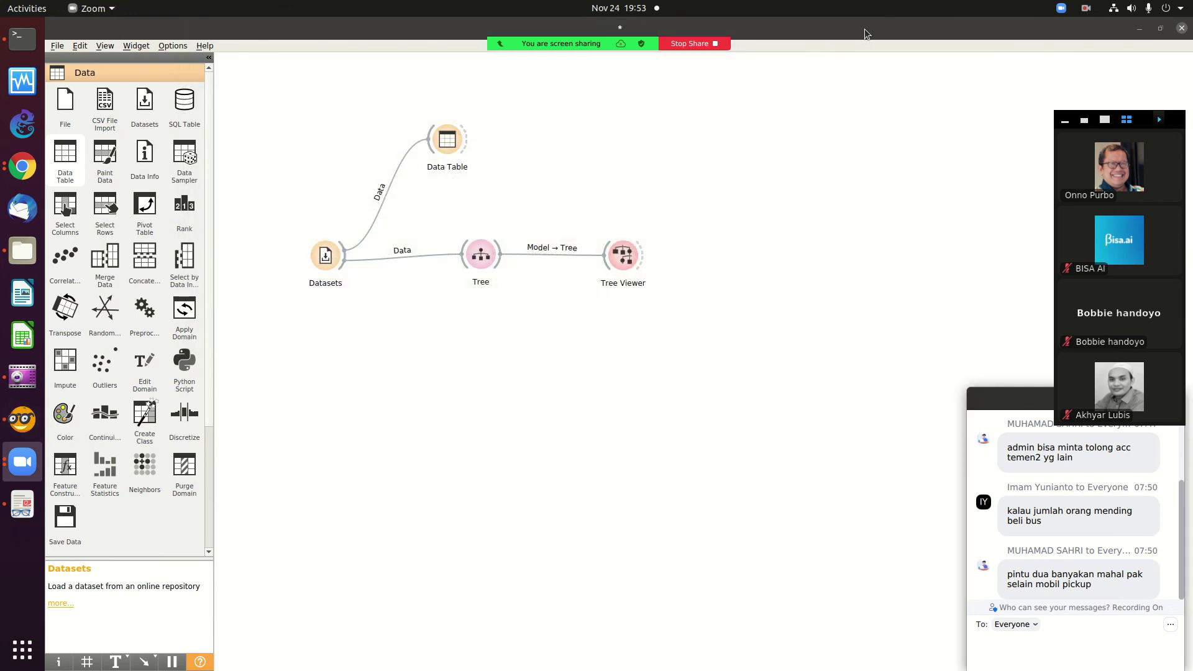
left_click(445, 144)
double_click(444, 147)
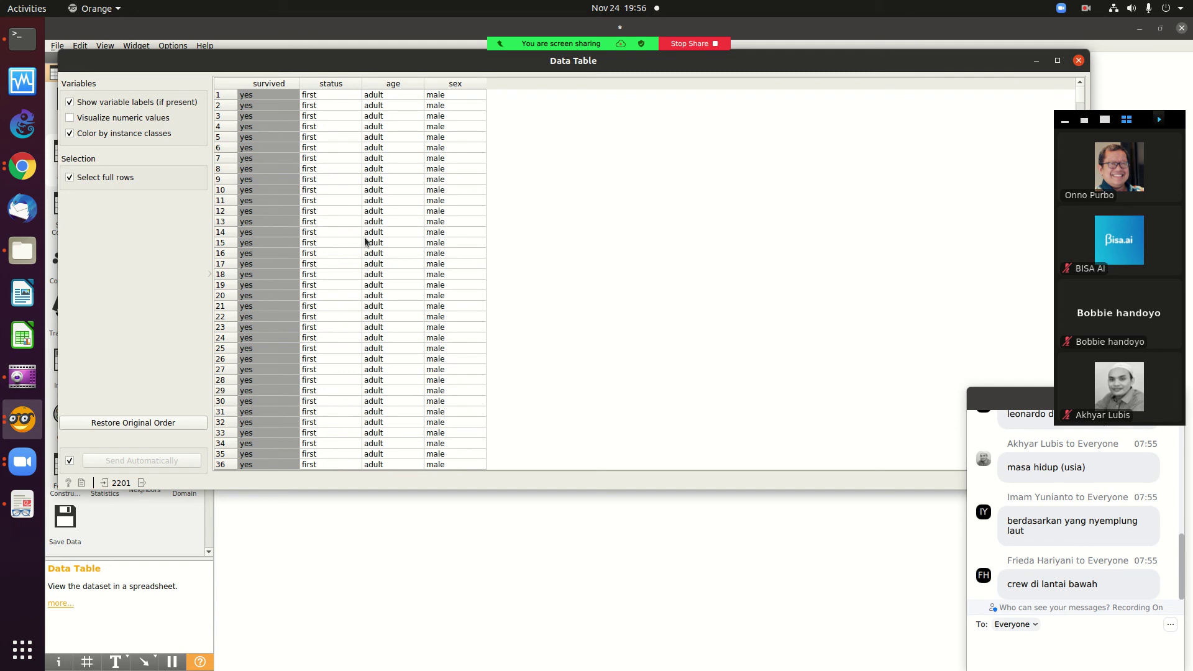
left_click(1079, 60)
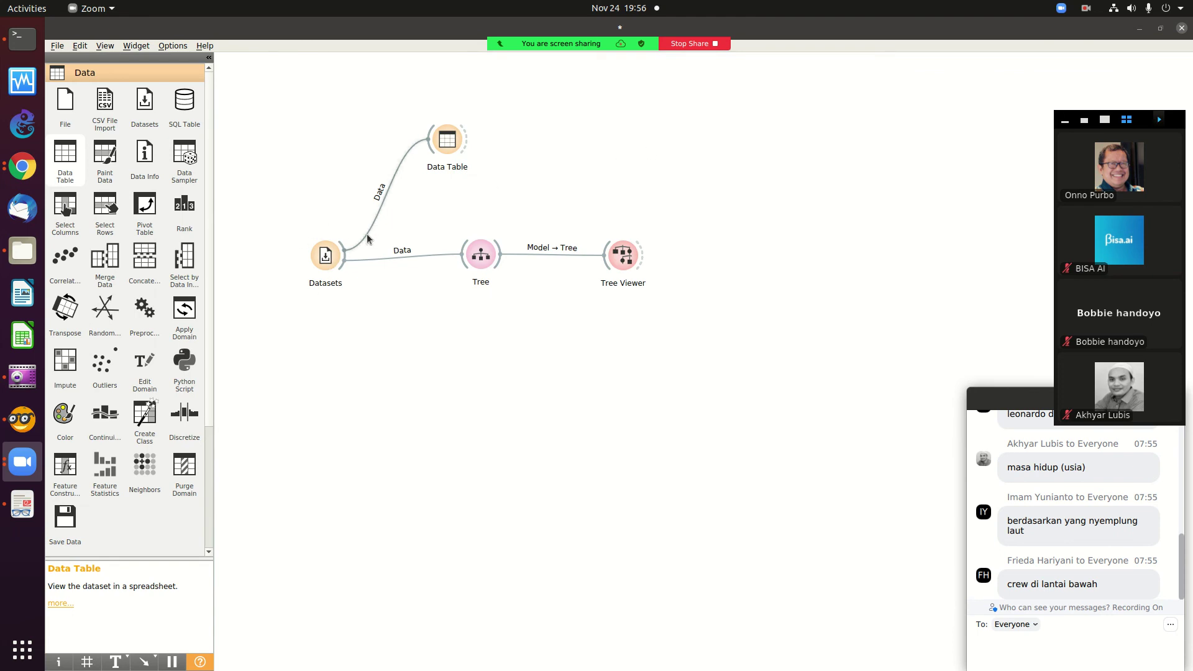
- Show the Titanic decision tree in Tree Viewer with its depth limited to 2 levels
double_click(623, 255)
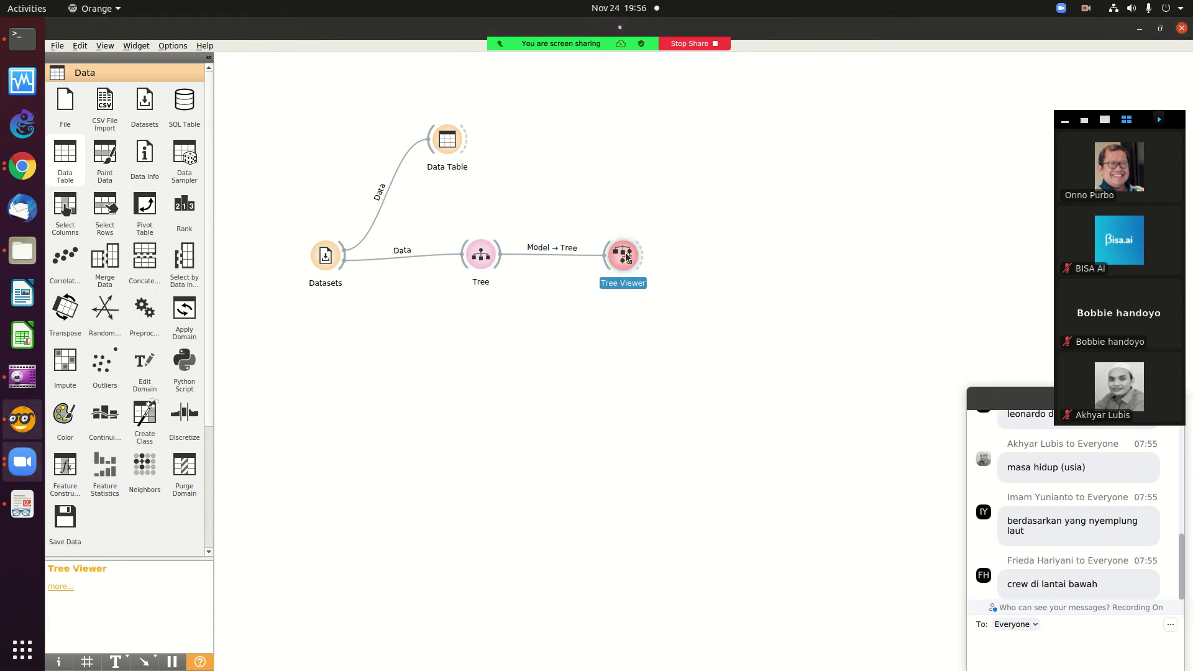
left_click(160, 138)
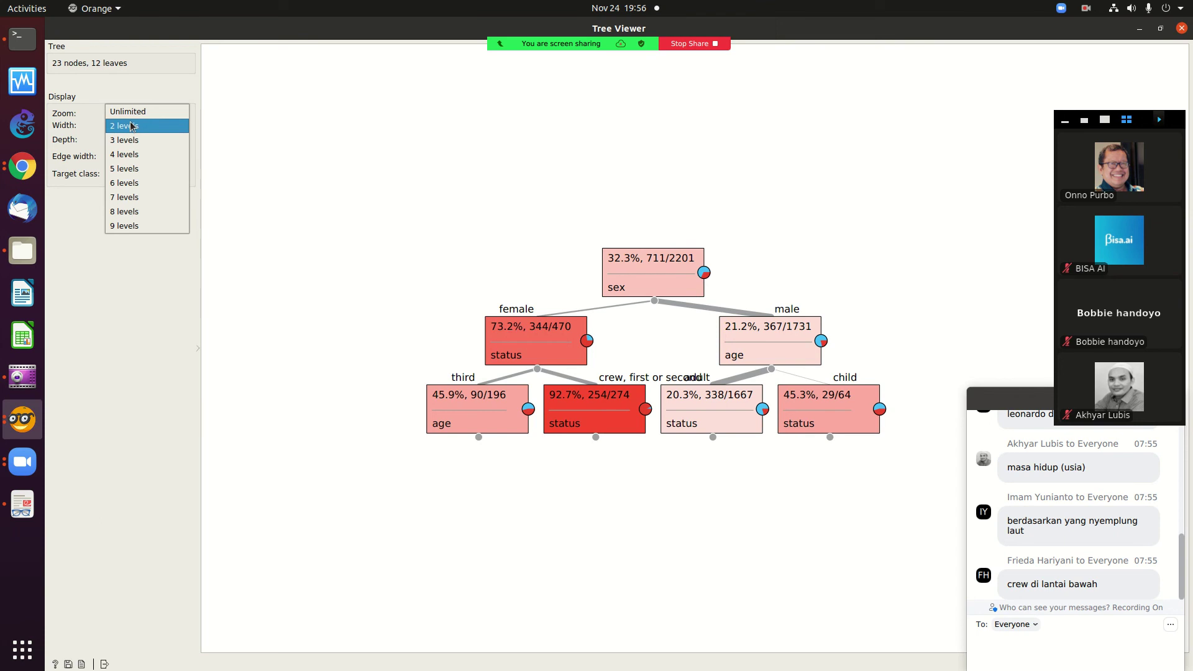
left_click(133, 124)
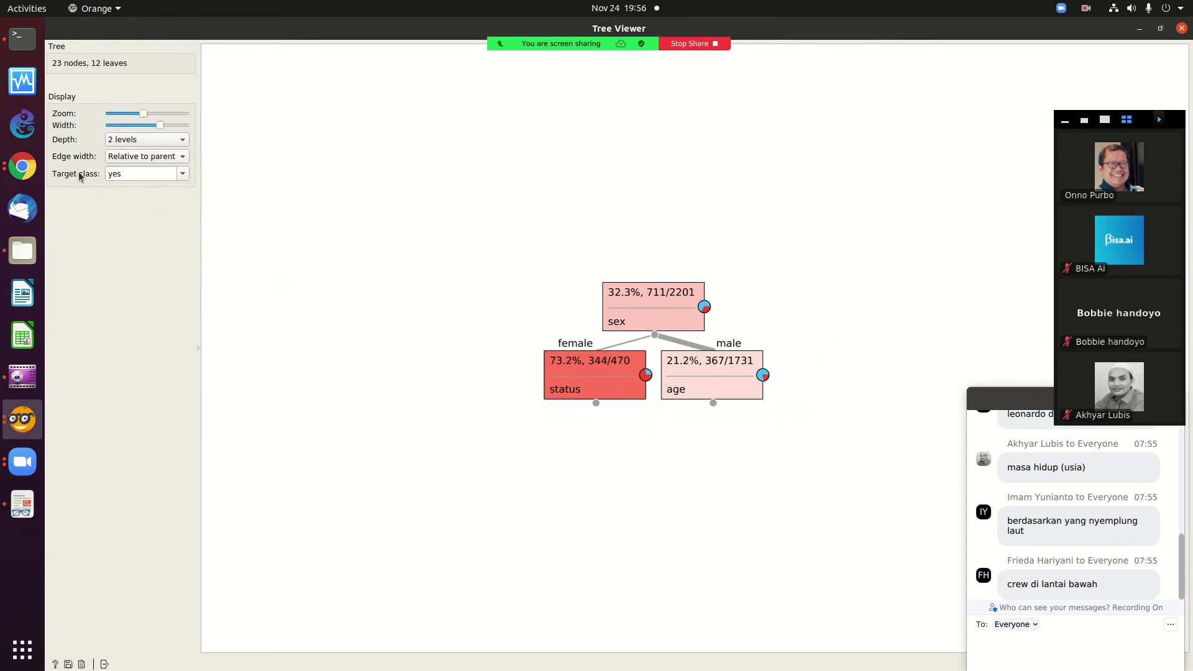